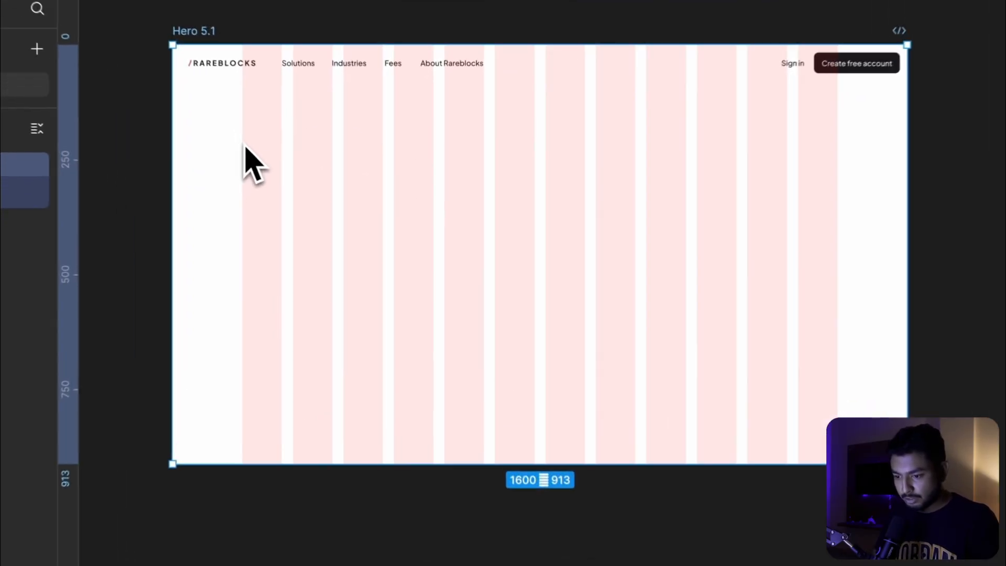
# Step: Draw a 1296 × 1296 circle spanning the layout columns of the Hero 5.1 frame and position it at X 152, Y 265
pyautogui.moveTo(298, 177); pyautogui.dragTo(576, 332)
pyautogui.moveTo(649, 365); pyautogui.dragTo(838, 403)
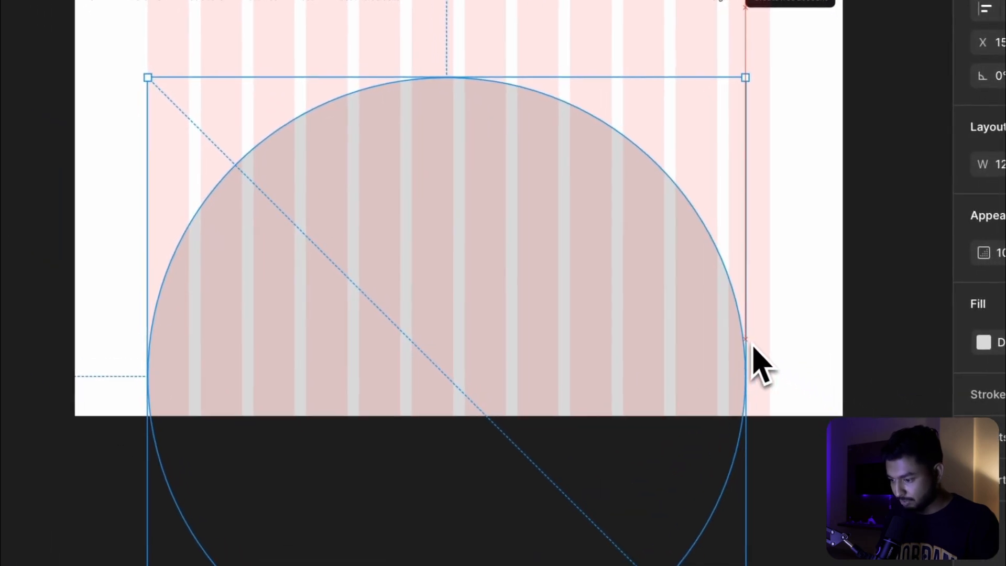
pyautogui.moveTo(753, 348); pyautogui.dragTo(773, 355)
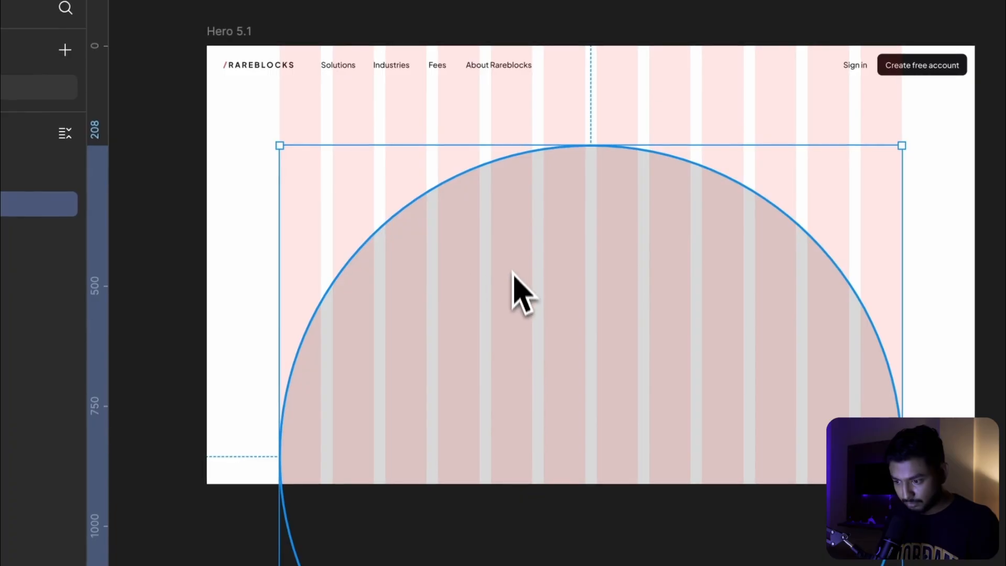
pyautogui.moveTo(482, 259); pyautogui.dragTo(512, 308)
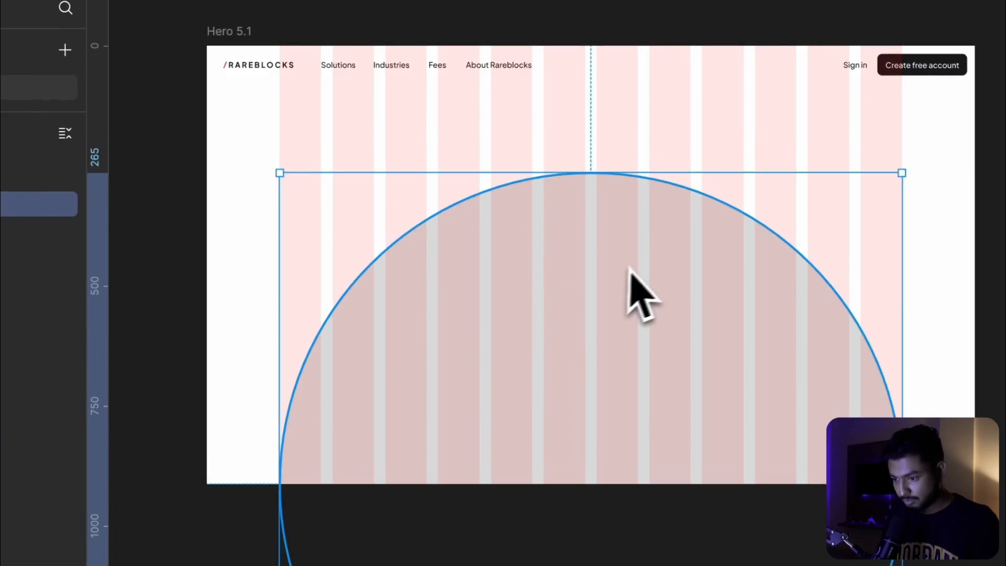
pyautogui.scroll(-2, 634, 270)
pyautogui.hscroll(2, 634, 270)
pyautogui.scroll(-3, 644, 269)
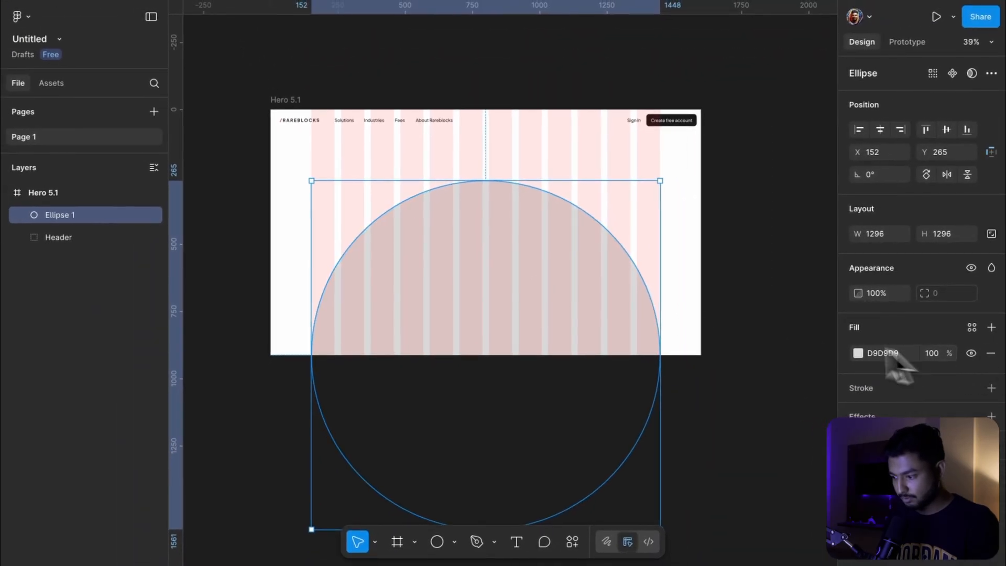
pyautogui.scroll(-2, 757, 332)
pyautogui.hscroll(1, 756, 332)
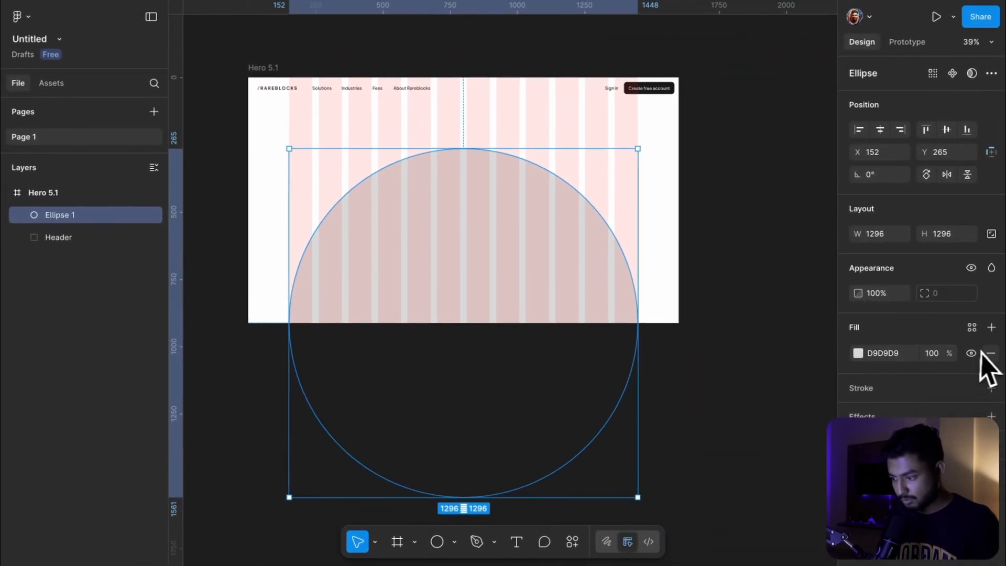
# Step: Draw a portrait frame about 236 × 402 on the empty canvas beside the Hero 5.1 frame
pyautogui.scroll(3, 810, 302)
pyautogui.hscroll(-3, 809, 301)
pyautogui.press('f')
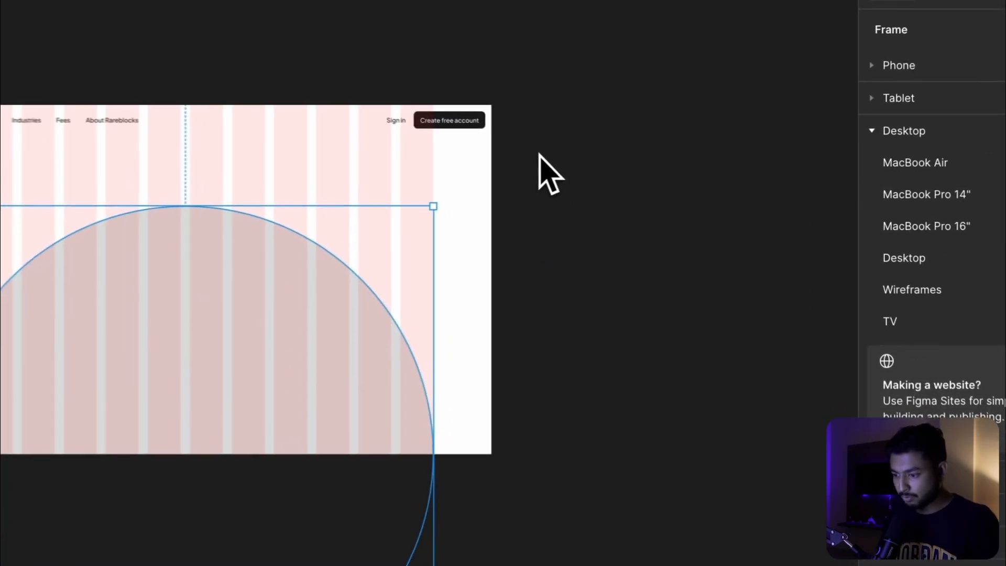
pyautogui.moveTo(613, 156); pyautogui.dragTo(673, 235)
pyautogui.moveTo(620, 273); pyautogui.dragTo(628, 308)
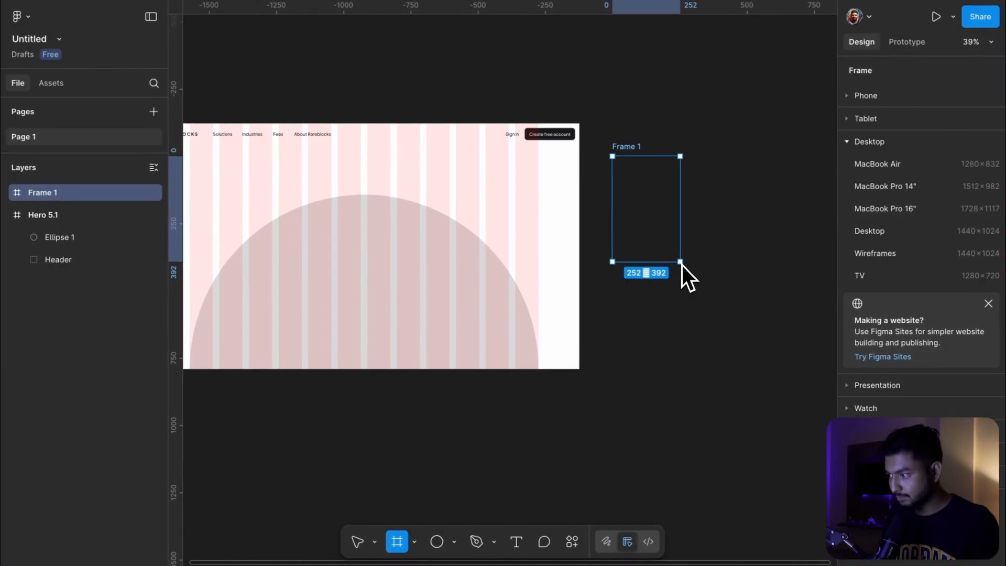
pyautogui.moveTo(682, 264)
pyautogui.mouseDown()
pyautogui.moveTo(689, 264)
pyautogui.moveTo(675, 266)
pyautogui.mouseUp()
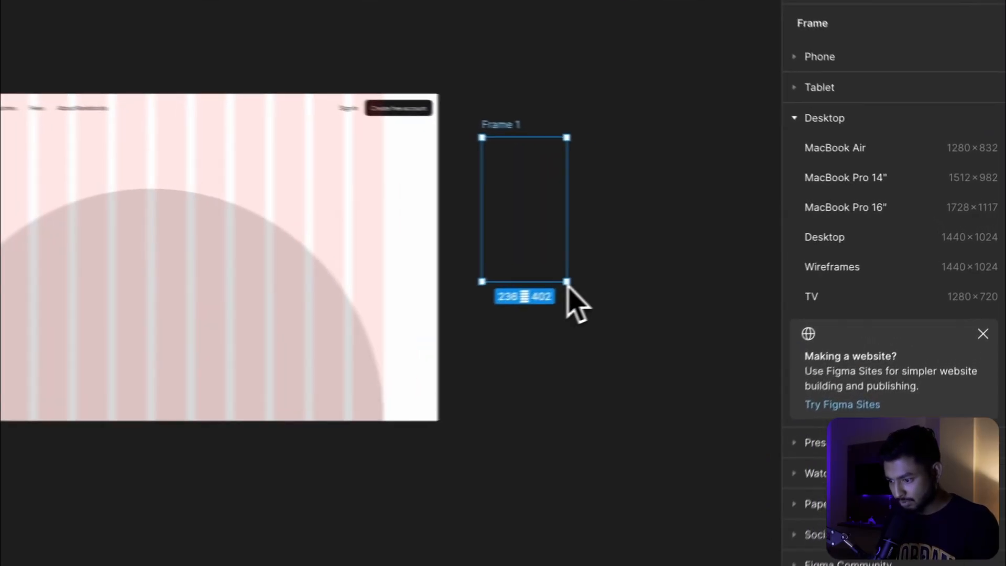
pyautogui.moveTo(574, 284); pyautogui.dragTo(576, 283)
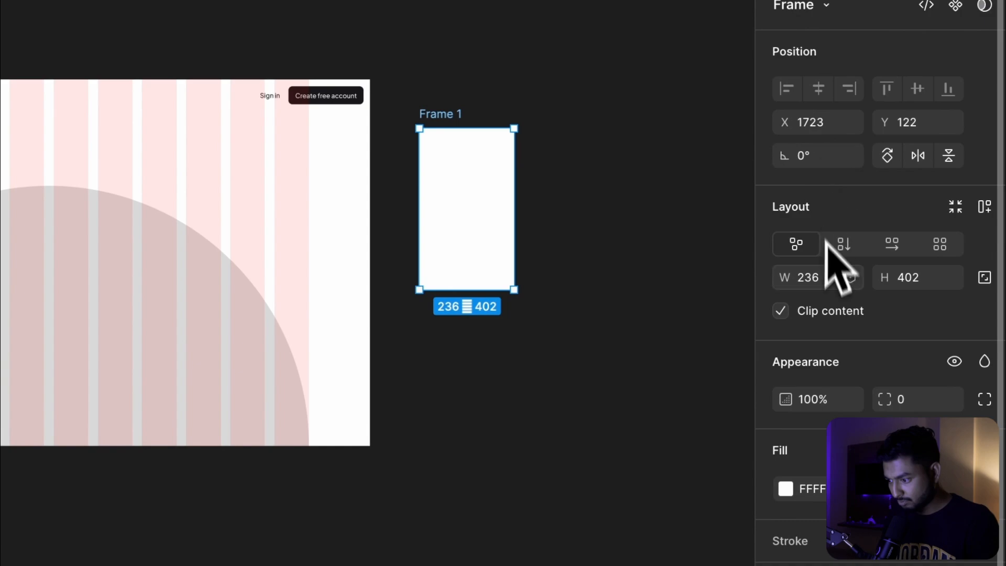
# Step: Resize the new frame to 256 × 480 and set its corner radius to 90
pyautogui.click(825, 278)
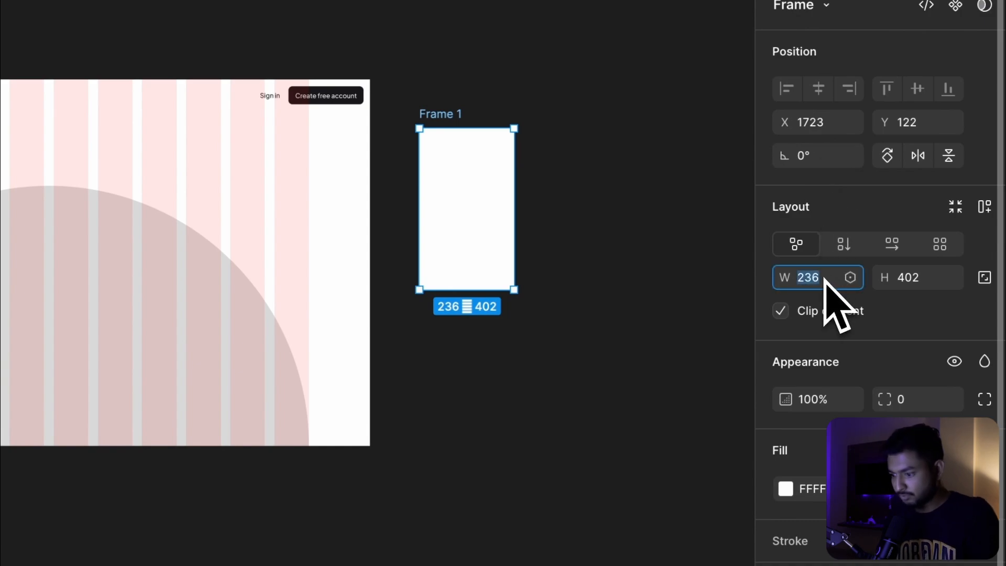
pyautogui.click(922, 279)
pyautogui.write('4')
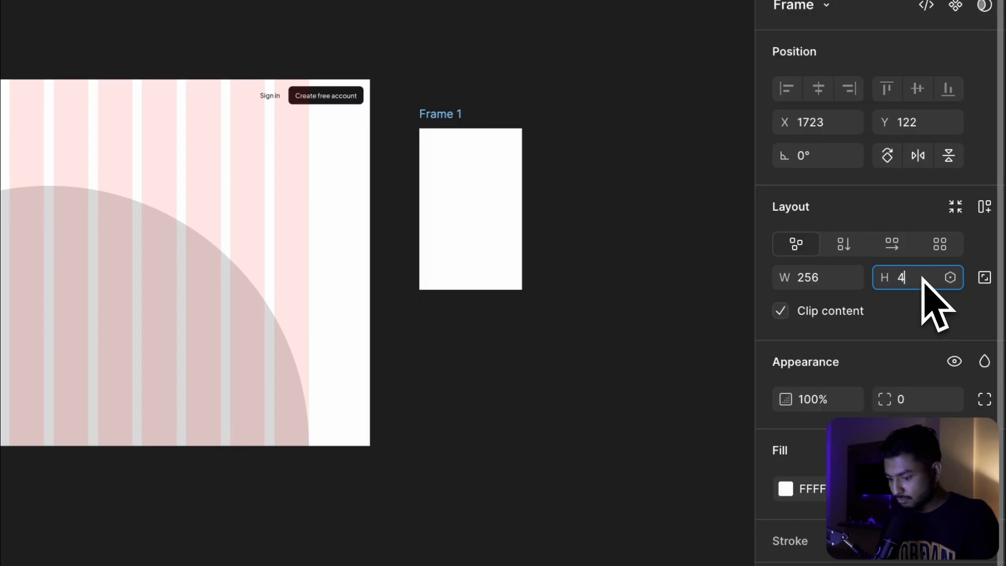
pyautogui.write('80')
pyautogui.press('Return')
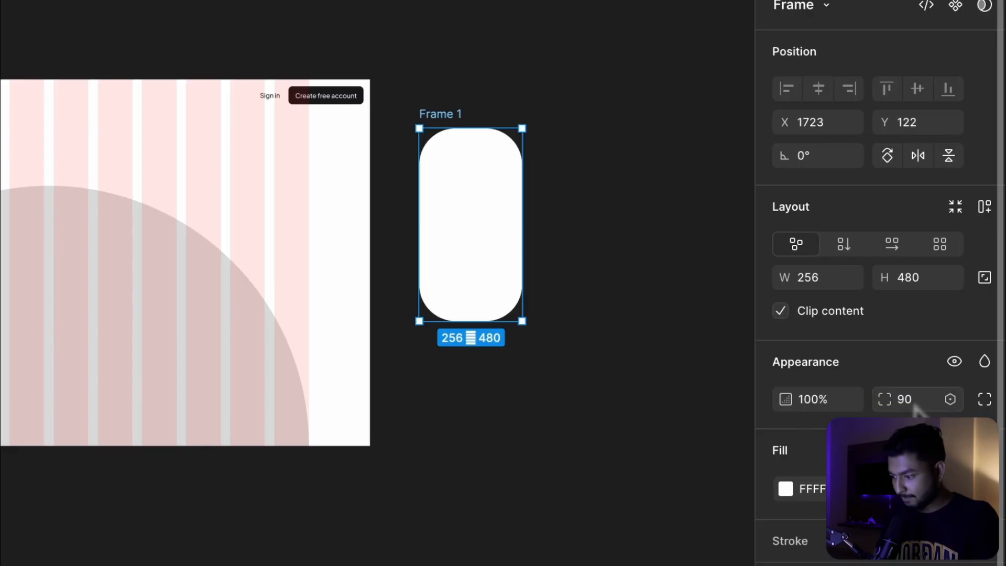
# Step: Move the rounded frame farther from the Hero 5.1 frame, level with its upper edge
pyautogui.click(709, 354)
pyautogui.hscroll(-3, 608, 278)
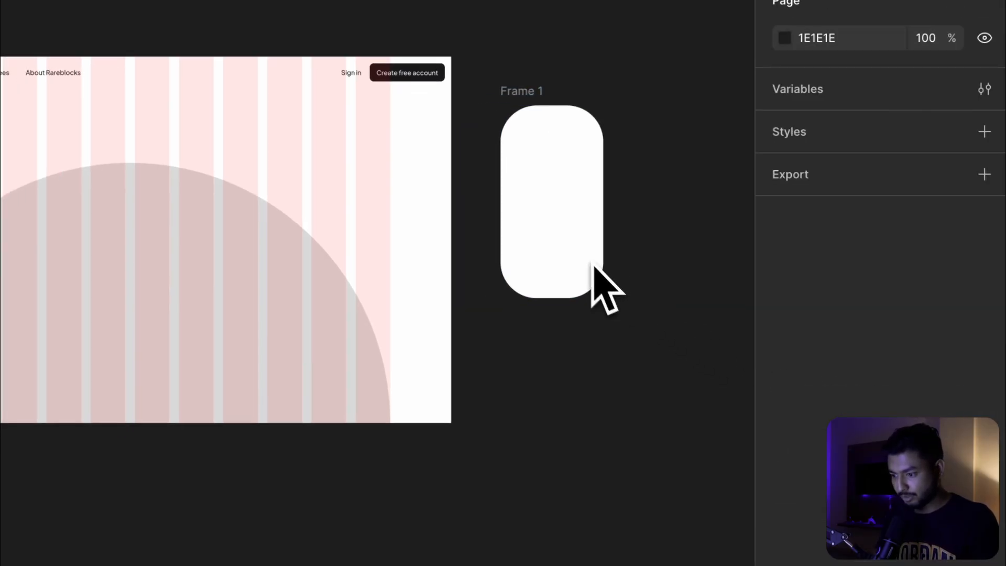
pyautogui.moveTo(557, 199); pyautogui.dragTo(585, 149)
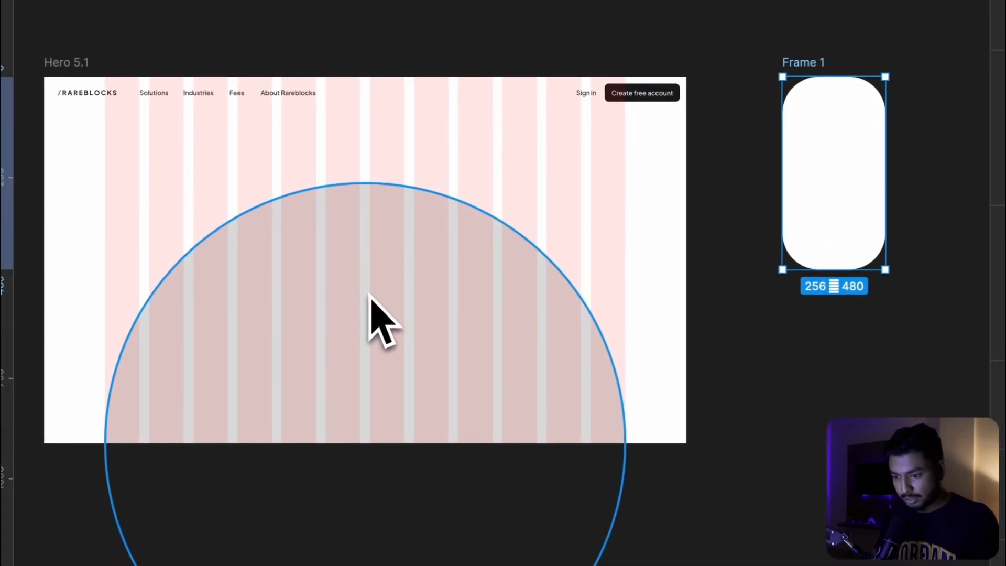
# Step: Select the rounded frame together with the circle and link them using the To Path plugin
pyautogui.click(363, 304)
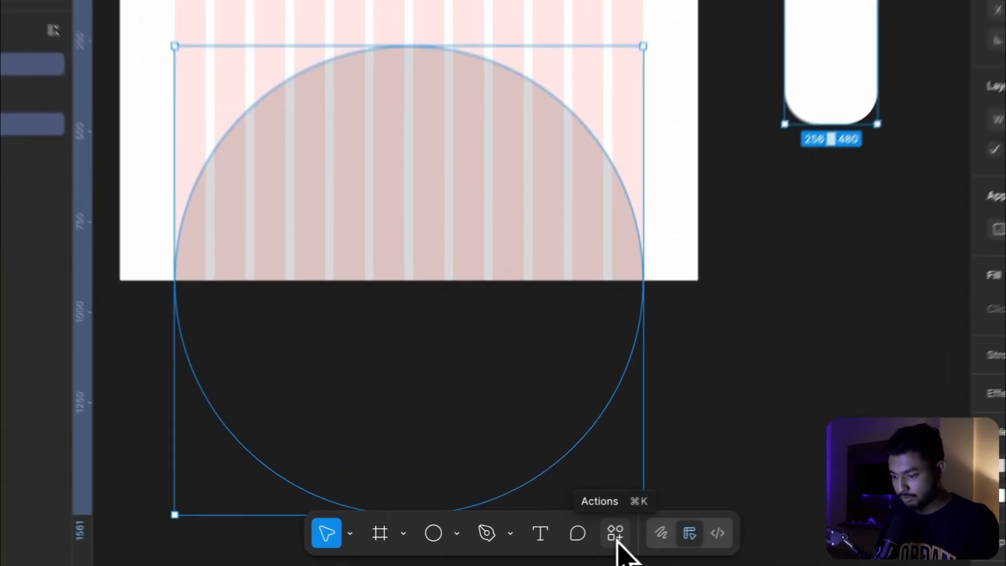
pyautogui.click(573, 543)
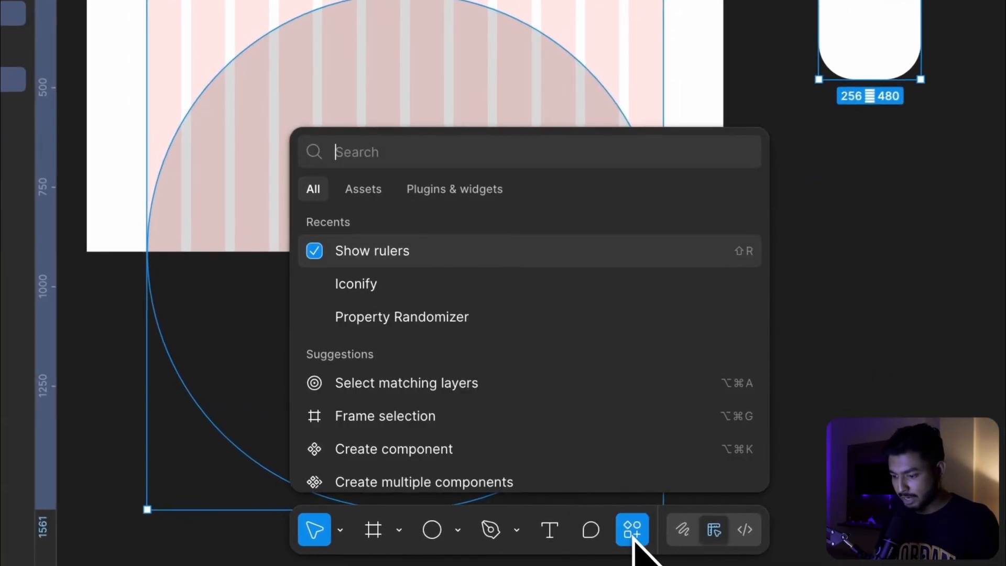
pyautogui.click(455, 187)
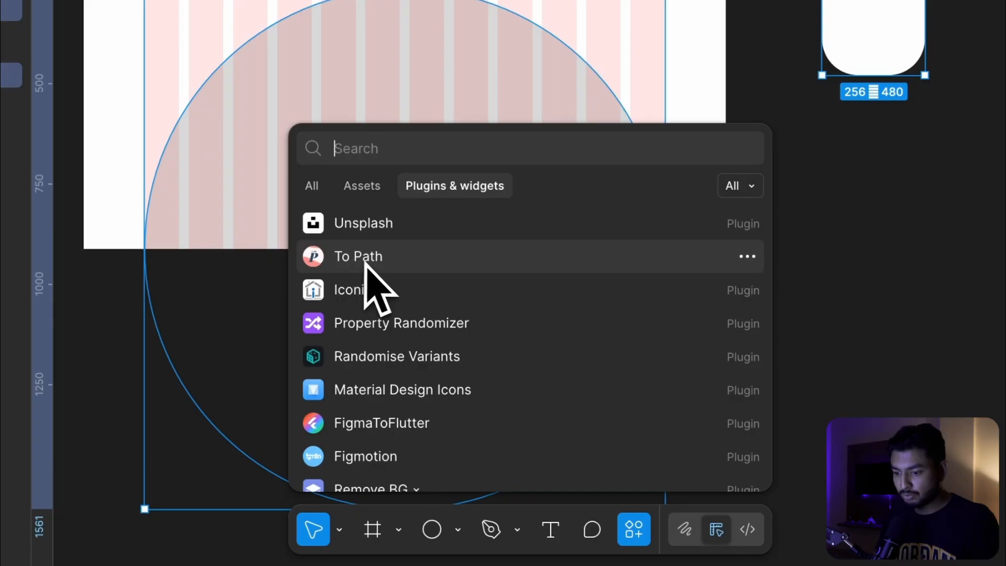
pyautogui.click(367, 262)
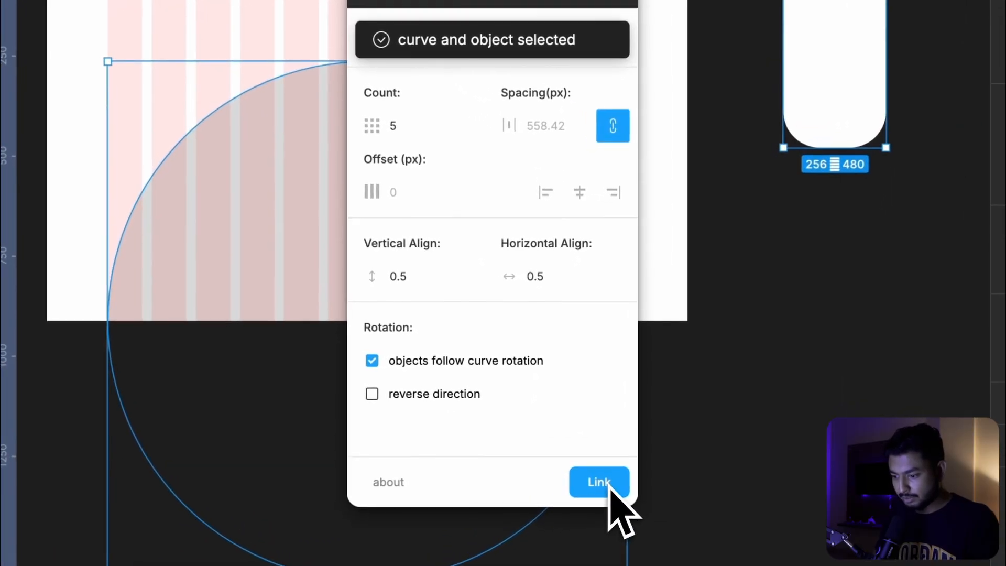
pyautogui.click(577, 463)
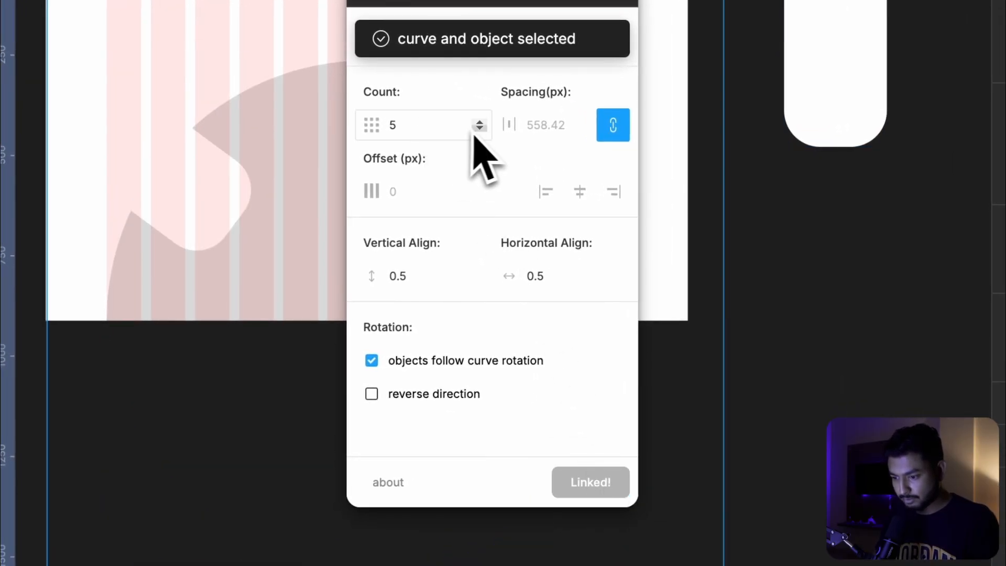
# Step: Set the To Path count to 7 copies around the circle and close the plugin
pyautogui.click(480, 125)
pyautogui.click(480, 125)
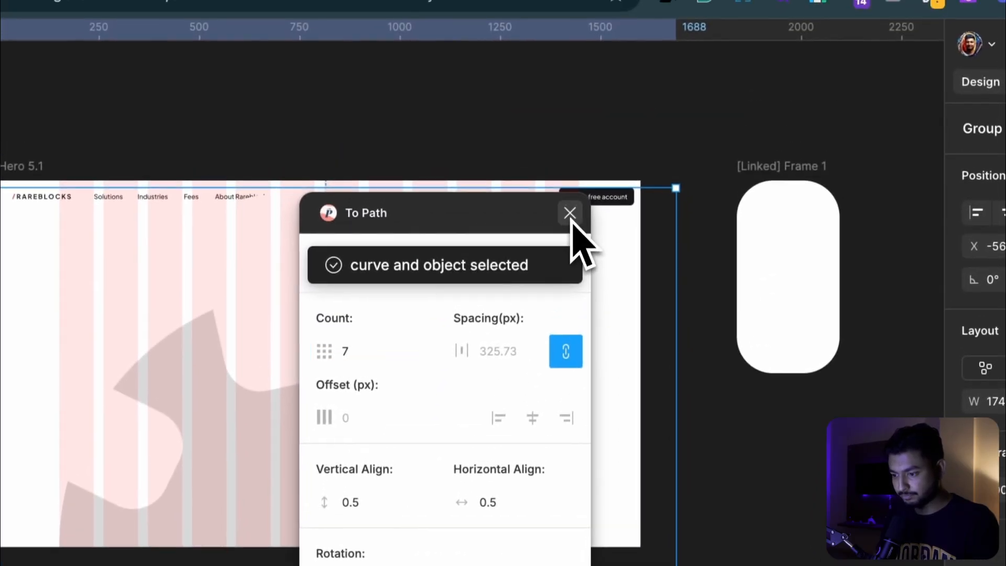
pyautogui.click(577, 178)
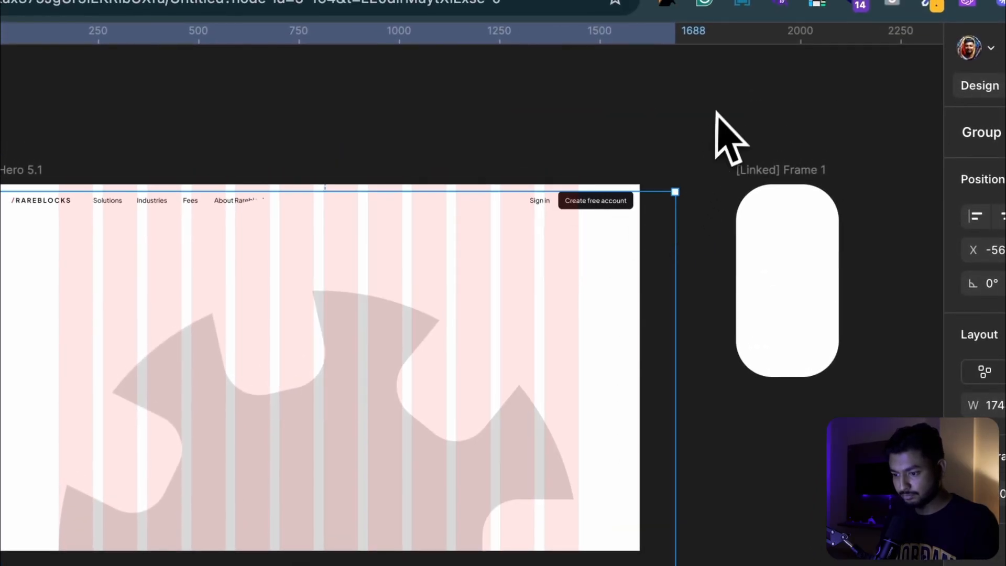
# Step: Fill all seven copied frames in the Linked Path Group with abstract preset images from the Unsplash plugin
pyautogui.scroll(-3, 766, 180)
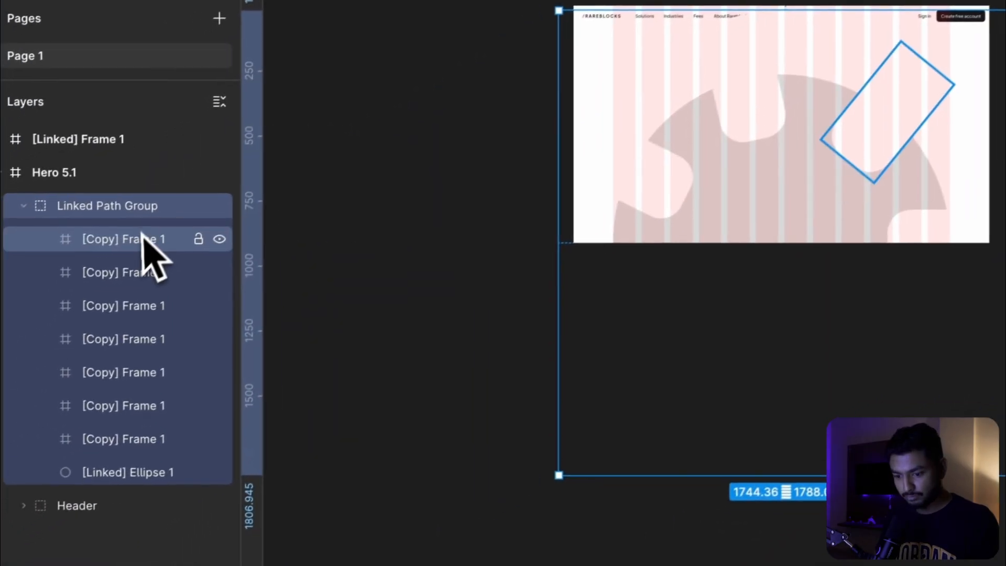
pyautogui.click(147, 236)
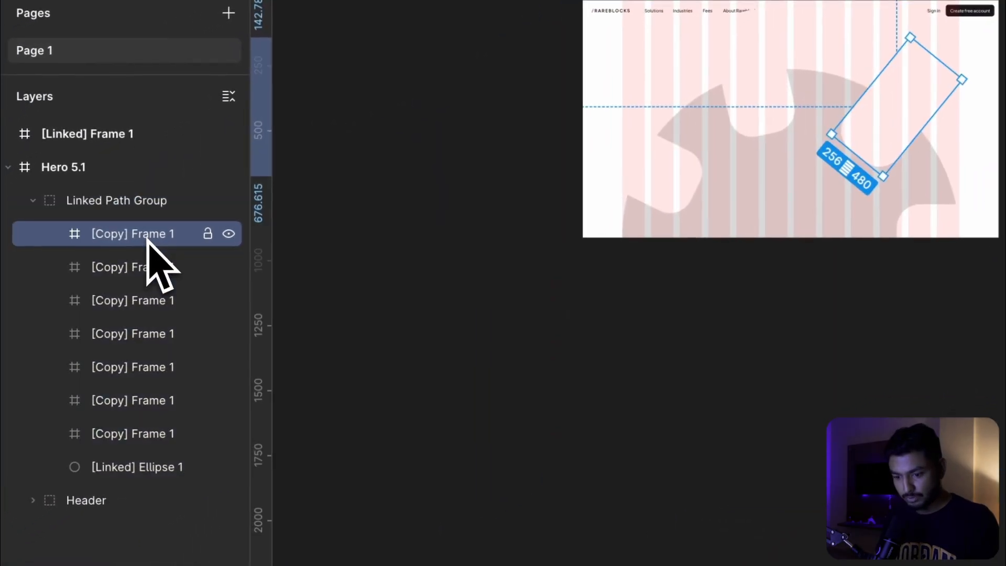
pyautogui.keyDown('shift'); pyautogui.click(125, 435); pyautogui.keyUp('shift')
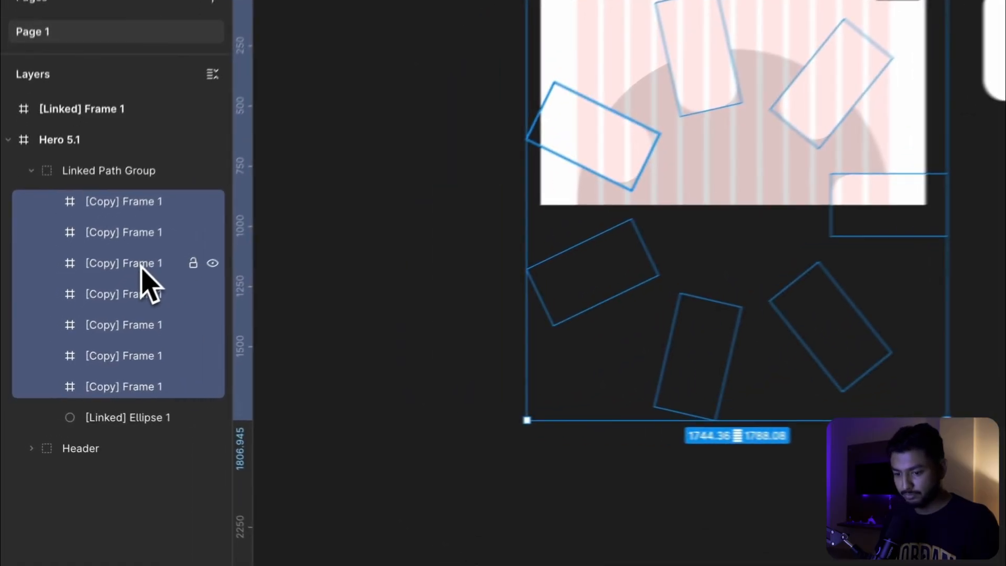
pyautogui.rightClick(104, 305)
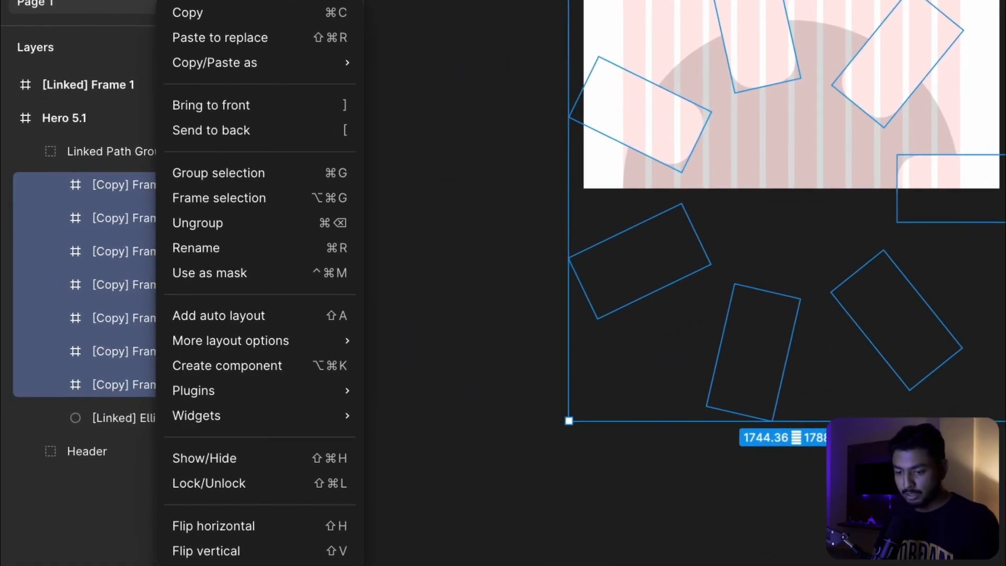
pyautogui.moveTo(224, 399)
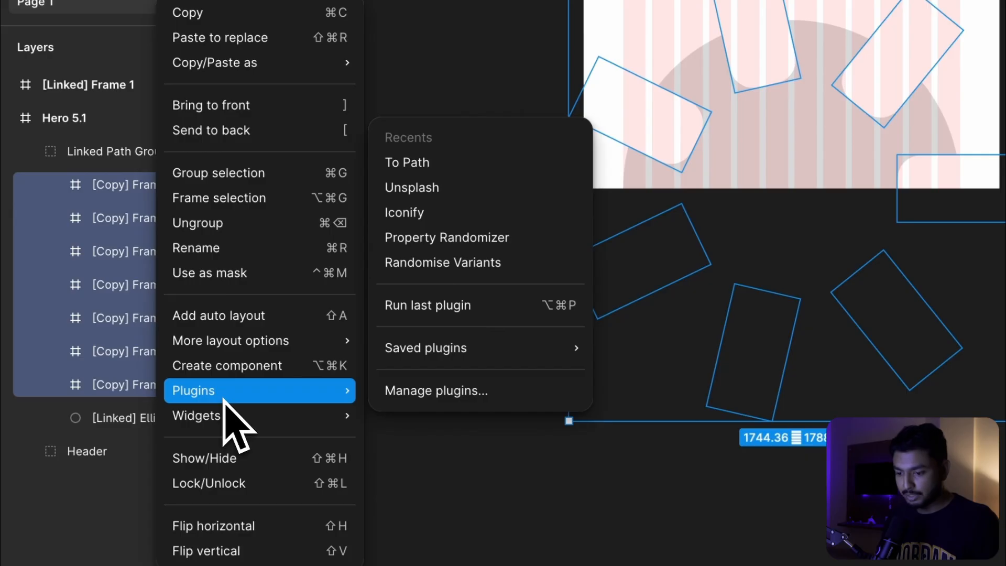
pyautogui.click(411, 187)
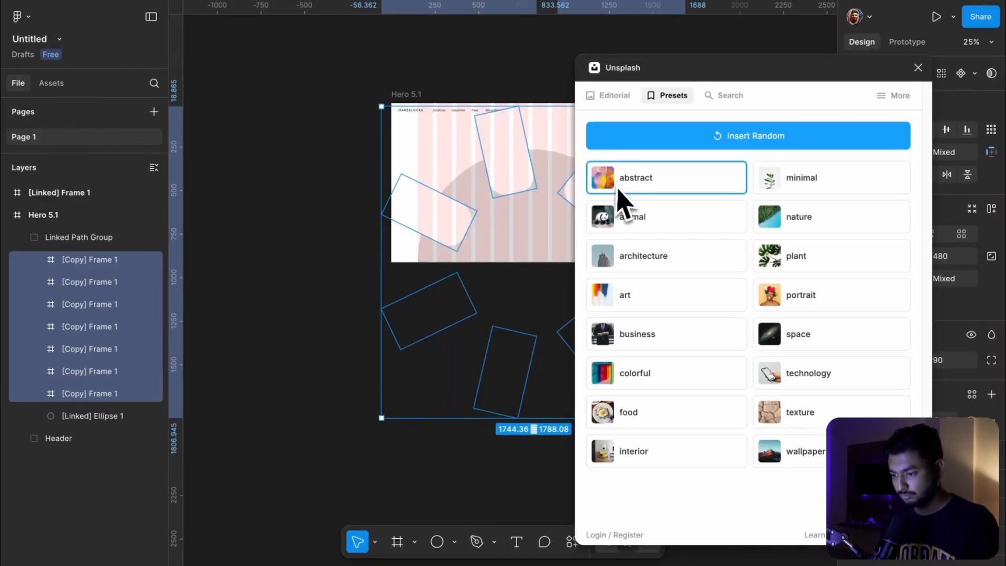
pyautogui.click(631, 180)
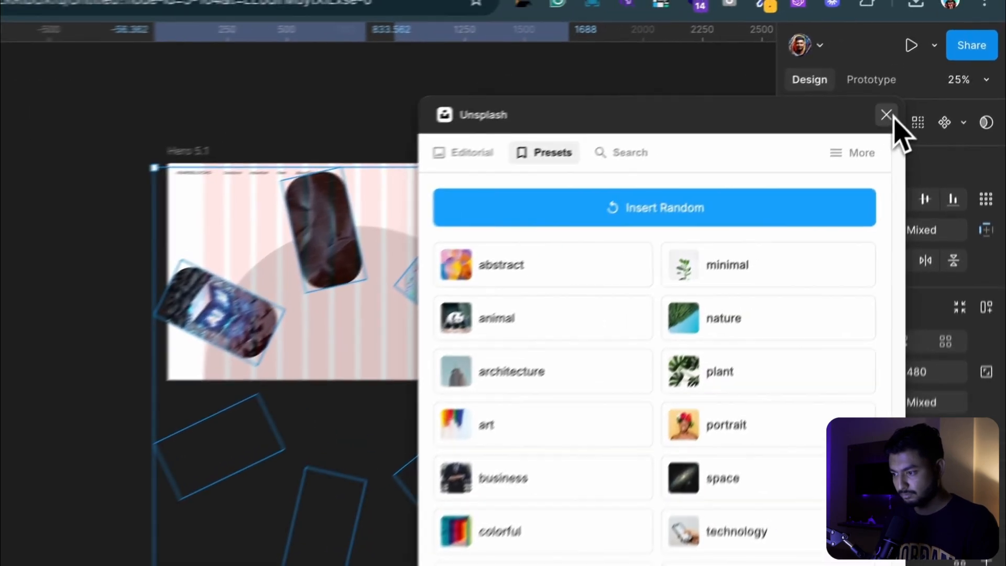
pyautogui.click(918, 68)
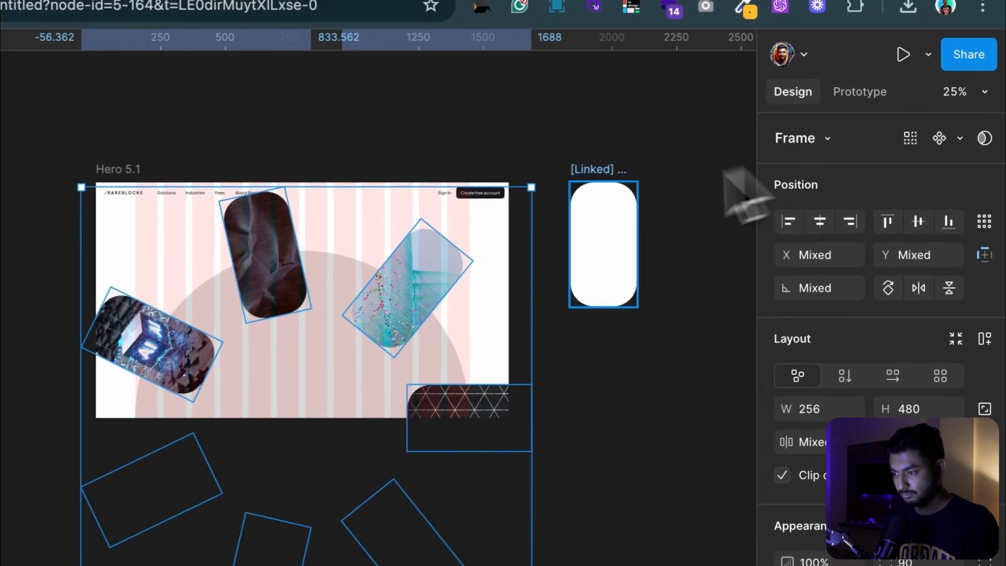
# Step: Examine the image-filled frames arranged along the circle in the Hero 5.1 frame
pyautogui.scroll(-1, 445, 141)
pyautogui.hscroll(2, 446, 140)
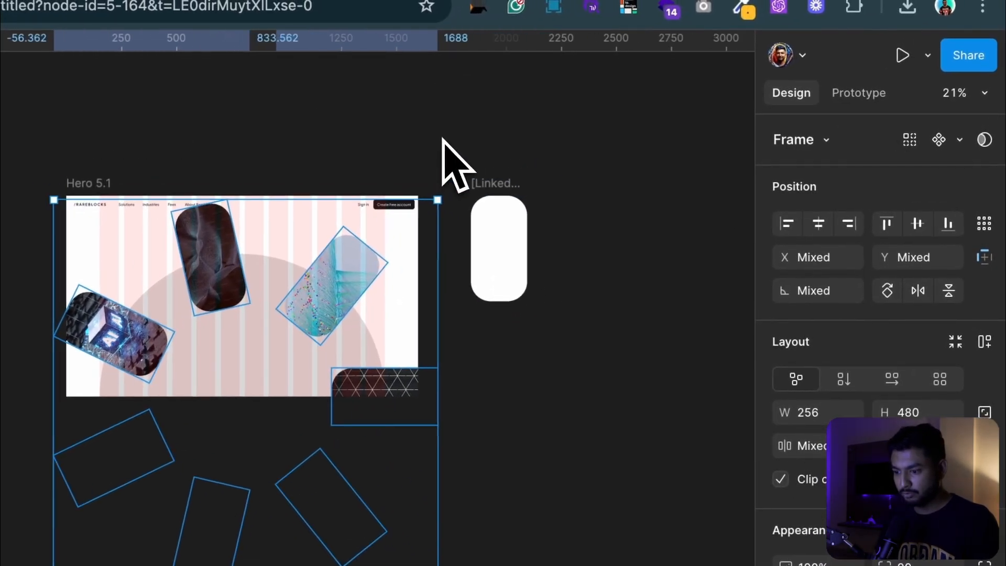
pyautogui.scroll(5, 446, 140)
pyautogui.hscroll(-3, 455, 142)
pyautogui.scroll(-2, 456, 143)
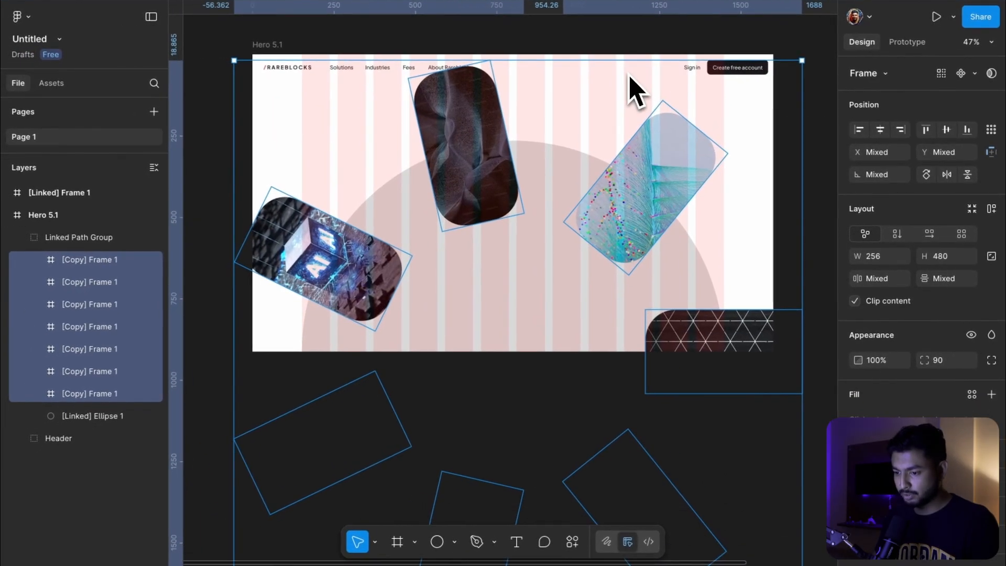
pyautogui.scroll(-3, 628, 91)
pyautogui.hscroll(1, 635, 90)
pyautogui.scroll(1, 635, 90)
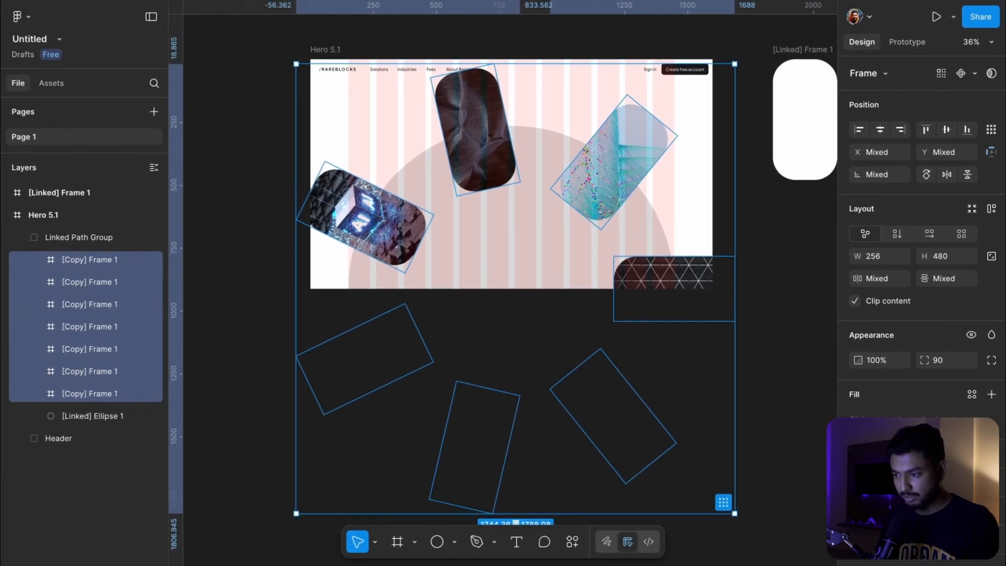
# Step: Move the white linked source frame up and farther away from the Hero 5.1 frame, to X 2223
pyautogui.hscroll(3, 635, 89)
pyautogui.scroll(3, 635, 90)
pyautogui.click(697, 152)
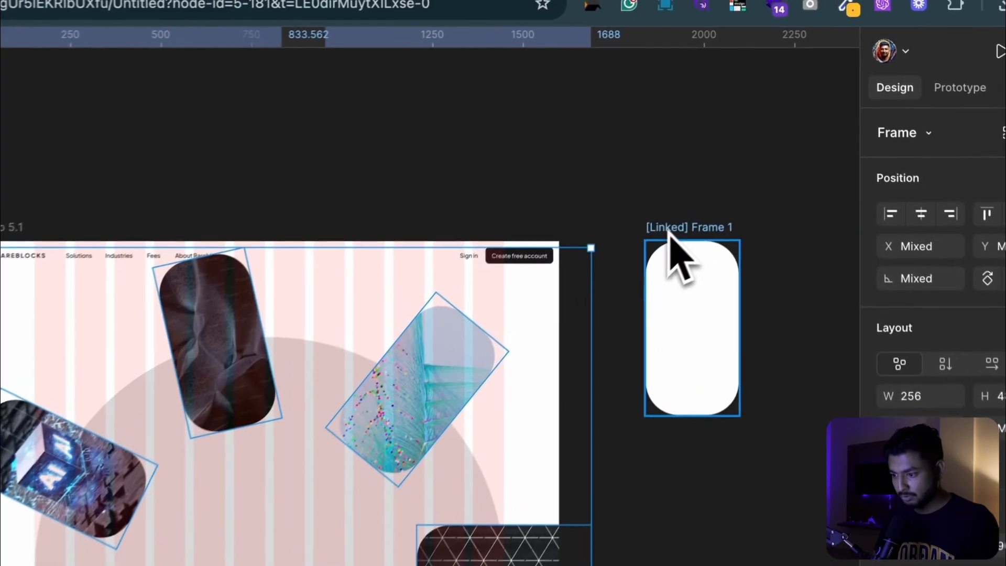
pyautogui.moveTo(671, 237); pyautogui.dragTo(807, 65)
pyautogui.keyDown('ctrl'); pyautogui.scroll(-2, 579, 207); pyautogui.keyUp('ctrl')
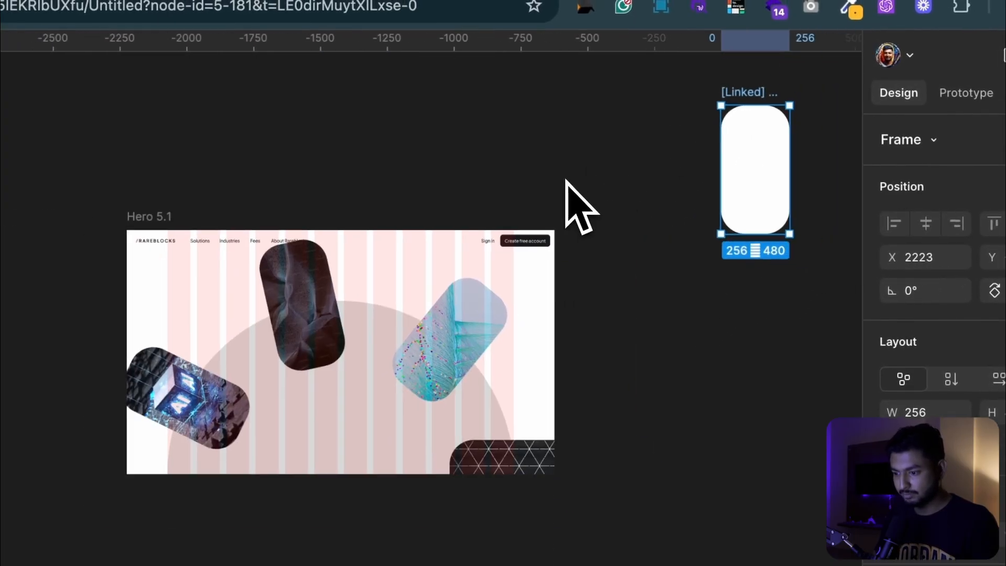
# Step: Move the Linked Path Group down inside the Hero 5.1 frame to X -72, Y 108
pyautogui.scroll(-3, 579, 206)
pyautogui.hscroll(-2, 579, 207)
pyautogui.click(354, 245)
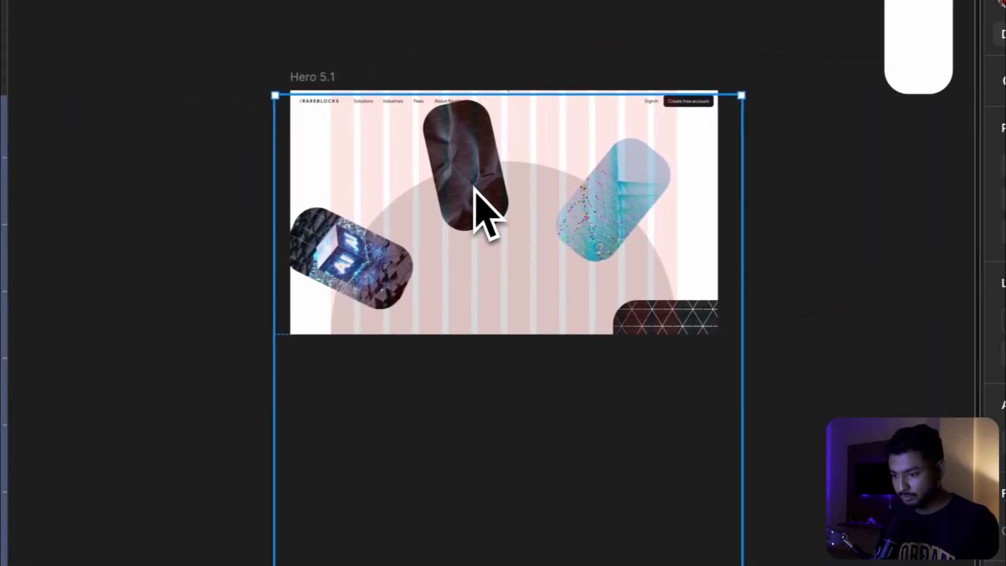
pyautogui.moveTo(731, 124); pyautogui.dragTo(732, 146)
pyautogui.moveTo(466, 212); pyautogui.dragTo(463, 214)
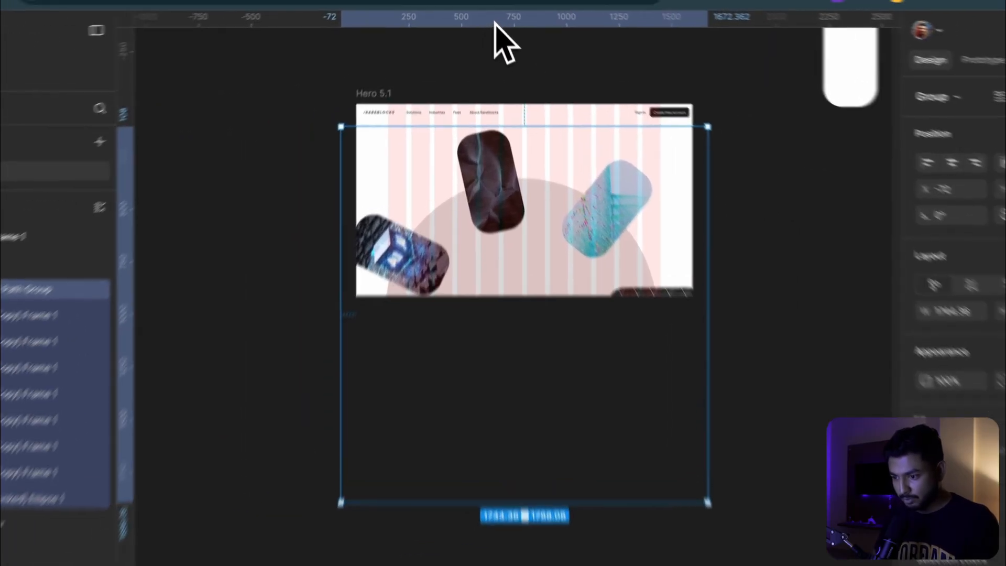
# Step: Place a horizontal ruler guide below the header, level with the top edge of the Linked Path Group
pyautogui.moveTo(490, 11); pyautogui.dragTo(491, 78)
pyautogui.moveTo(503, 145); pyautogui.dragTo(502, 195)
pyautogui.scroll(5, 499, 200)
pyautogui.hscroll(3, 483, 225)
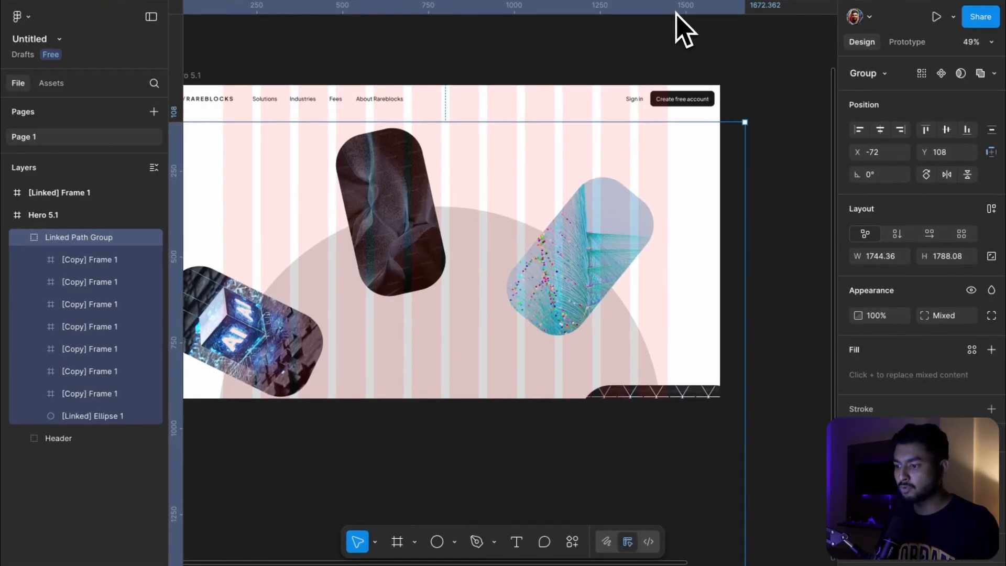
# Step: Search the quick actions for "show" and dismiss the list without choosing a command
pyautogui.press('shift+super+apostrophe')
pyautogui.click(573, 541)
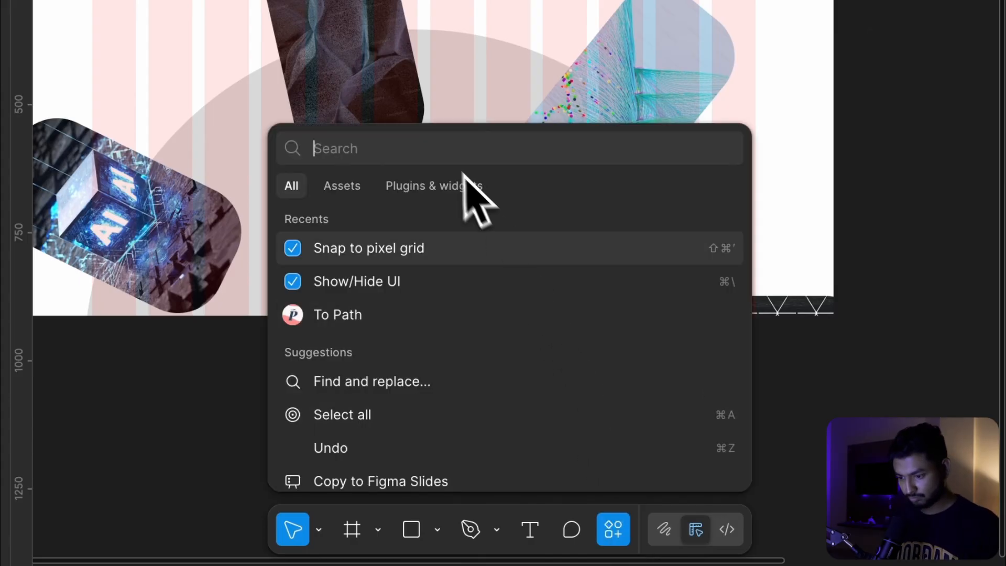
pyautogui.write('show')
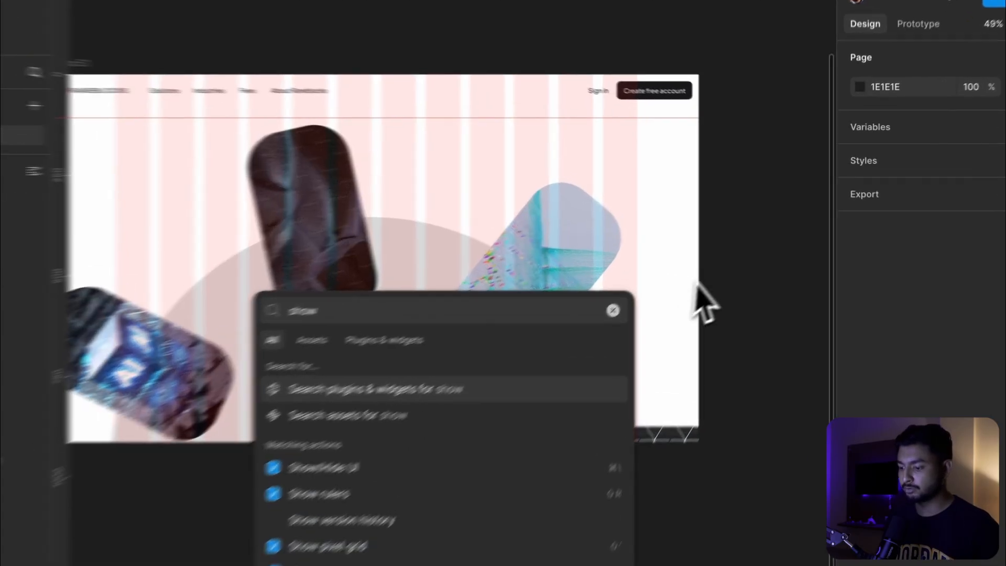
pyautogui.click(735, 253)
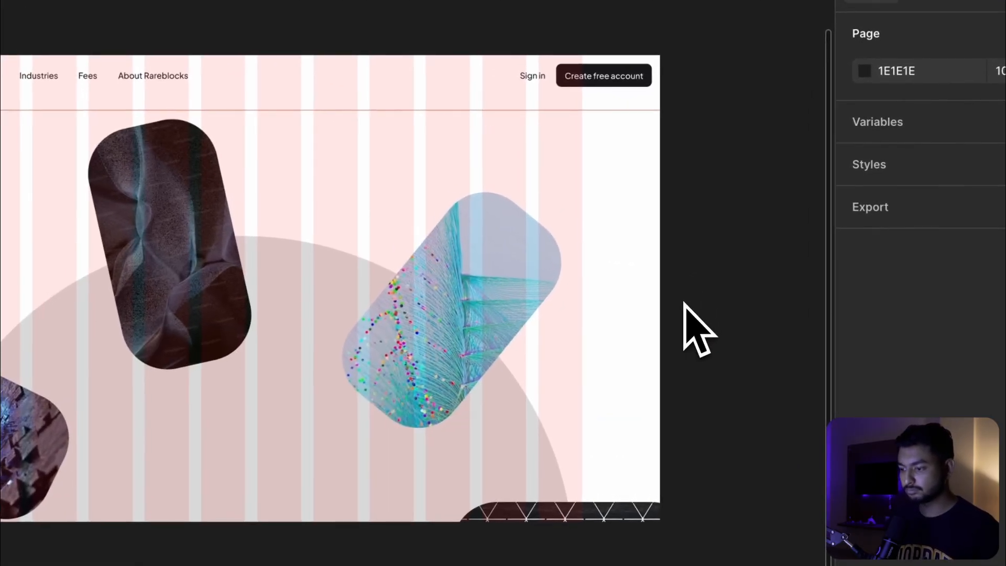
# Step: Rotate the Linked Path Group to -12.48° so the dark card stands upright near the centre just below the guide
pyautogui.scroll(-3, 737, 252)
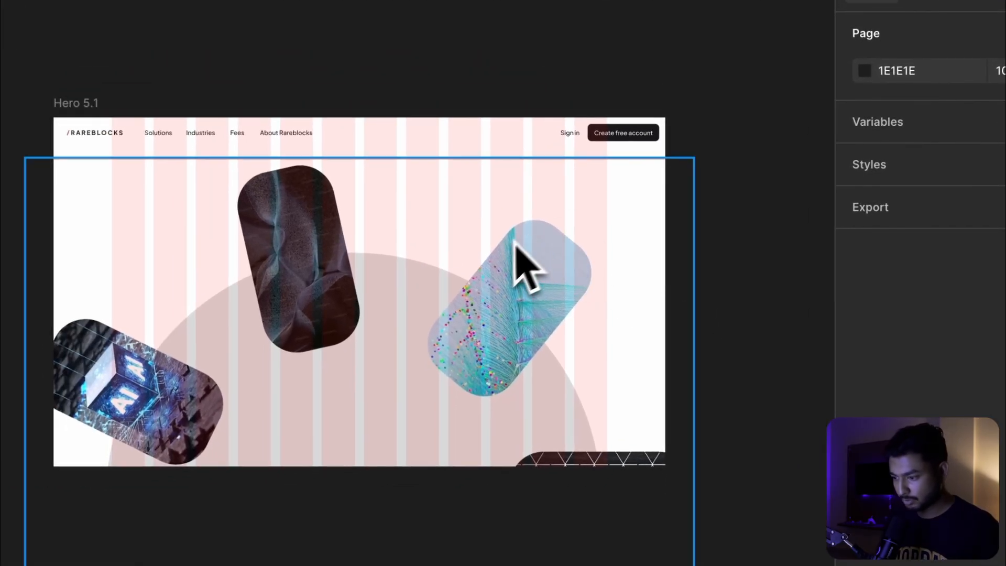
pyautogui.click(487, 269)
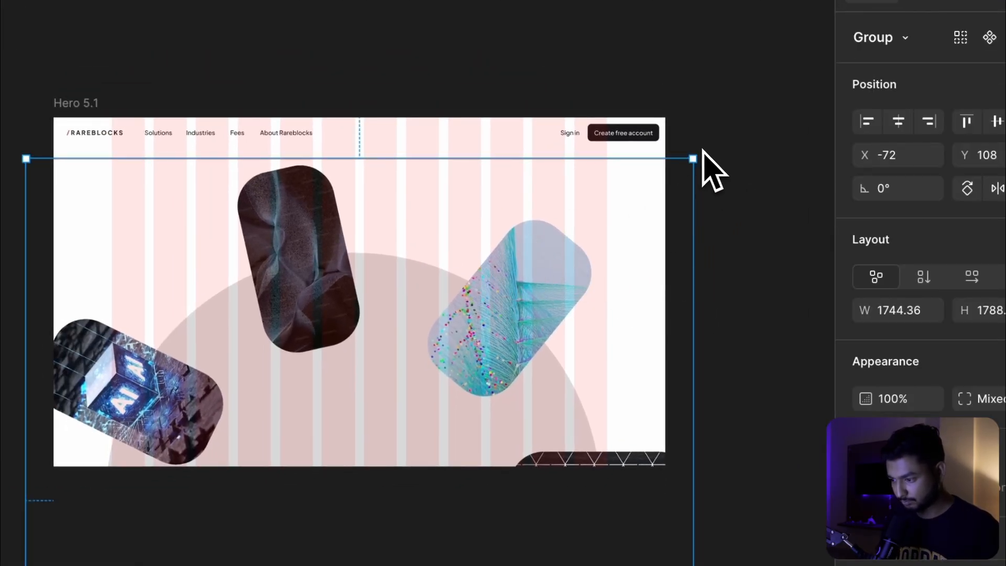
pyautogui.moveTo(705, 150); pyautogui.dragTo(758, 239)
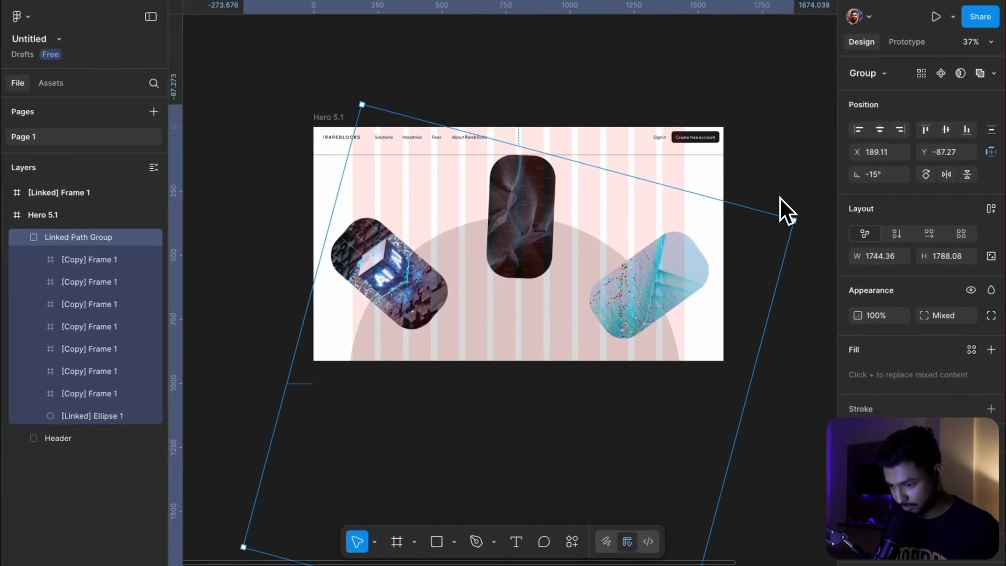
pyautogui.moveTo(775, 193); pyautogui.dragTo(810, 240)
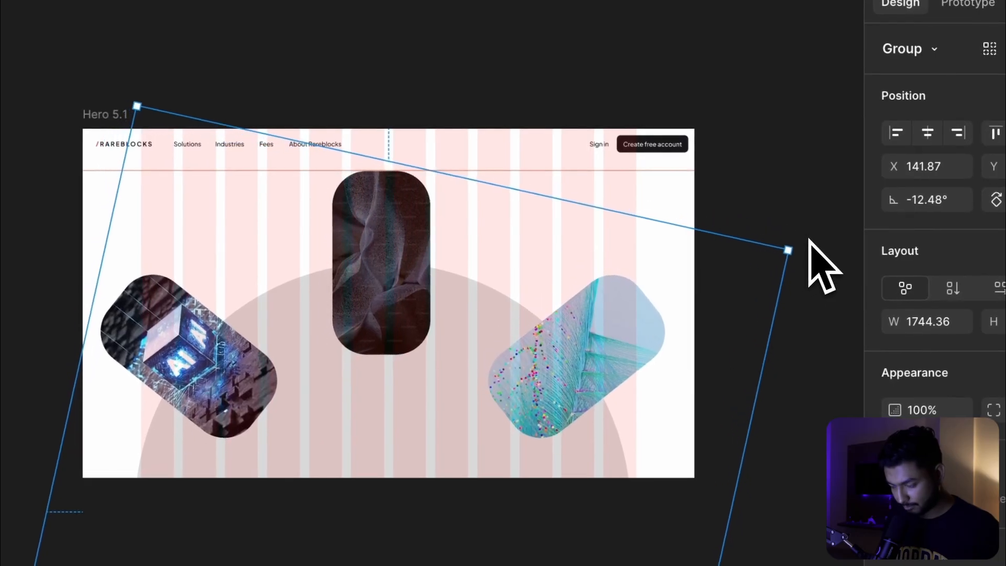
pyautogui.scroll(3, 808, 239)
pyautogui.hscroll(-3, 800, 254)
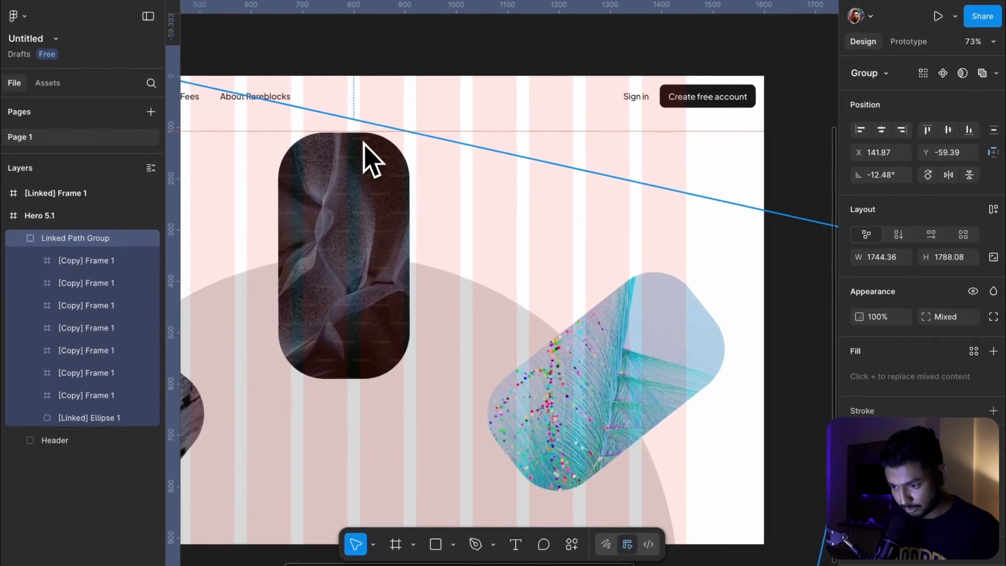
pyautogui.scroll(-5, 215, 175)
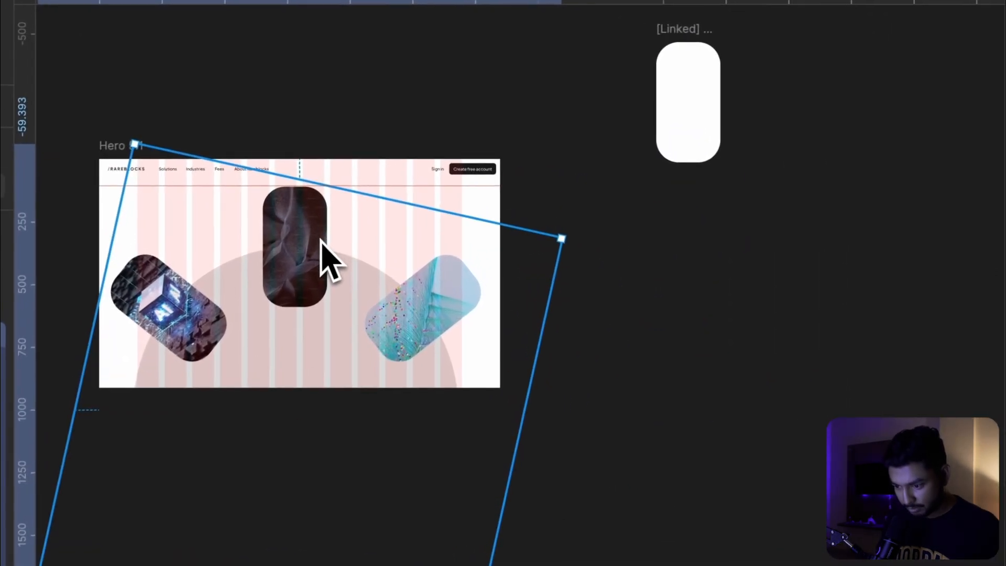
# Step: Move the rotated Linked Path Group down to about Y 40, leaving space between the header guide and the central card
pyautogui.moveTo(375, 172); pyautogui.dragTo(375, 177)
pyautogui.moveTo(320, 249); pyautogui.dragTo(323, 262)
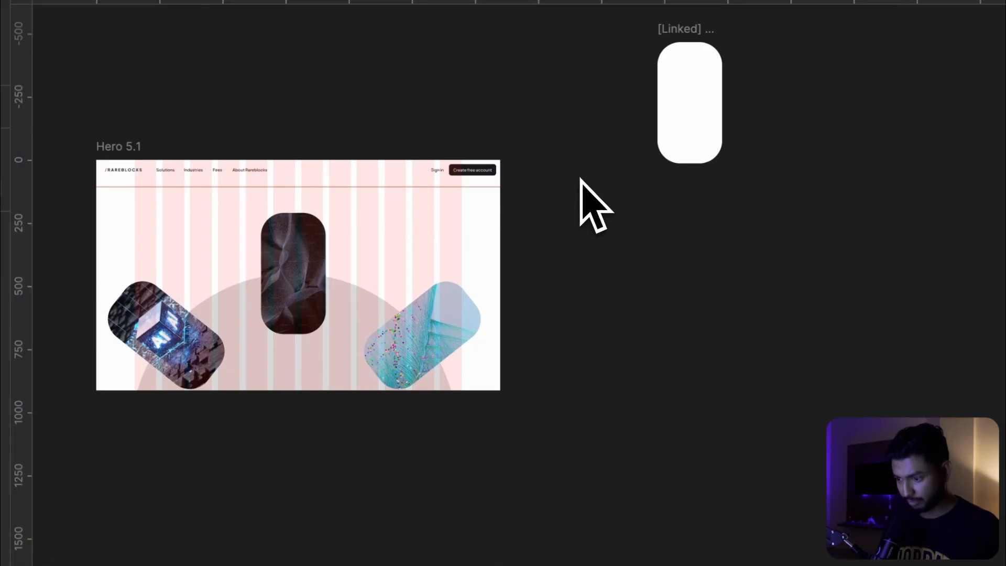
pyautogui.scroll(-2, 580, 179)
pyautogui.scroll(2, 580, 179)
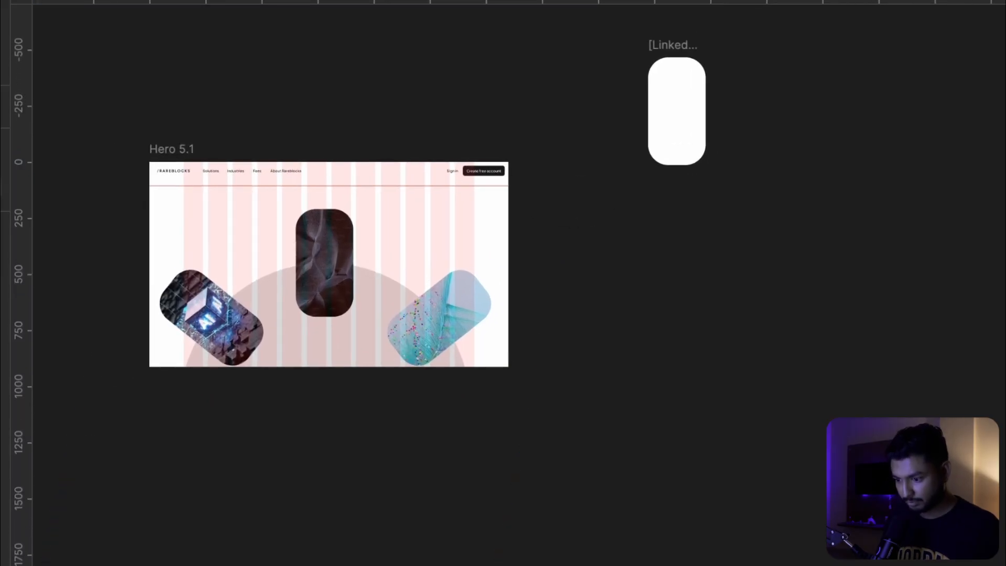
pyautogui.hscroll(-3, 588, 198)
# Step: Change the Hero 5.1 frame's fill to light pink FEBFBF
pyautogui.click(261, 165)
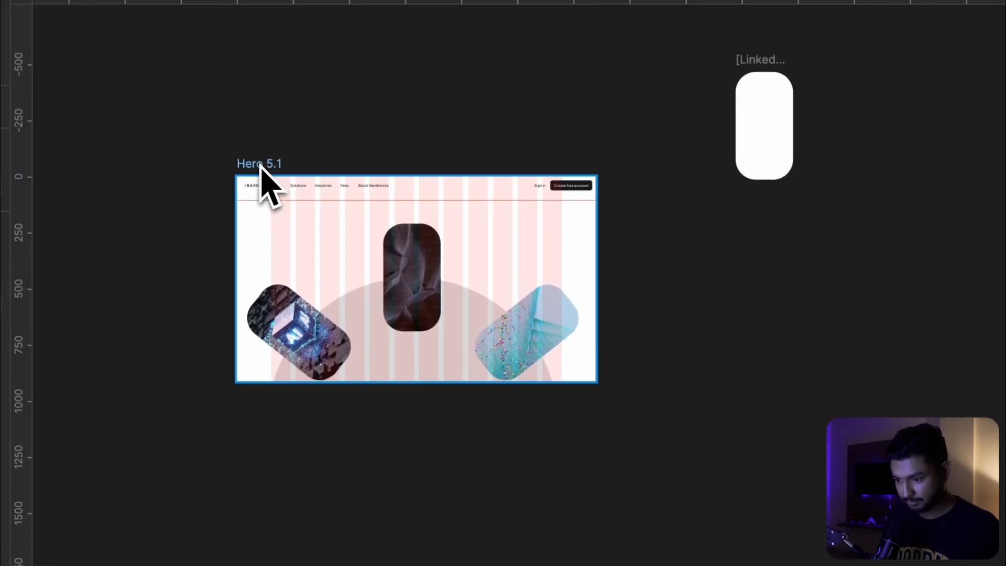
pyautogui.click(259, 164)
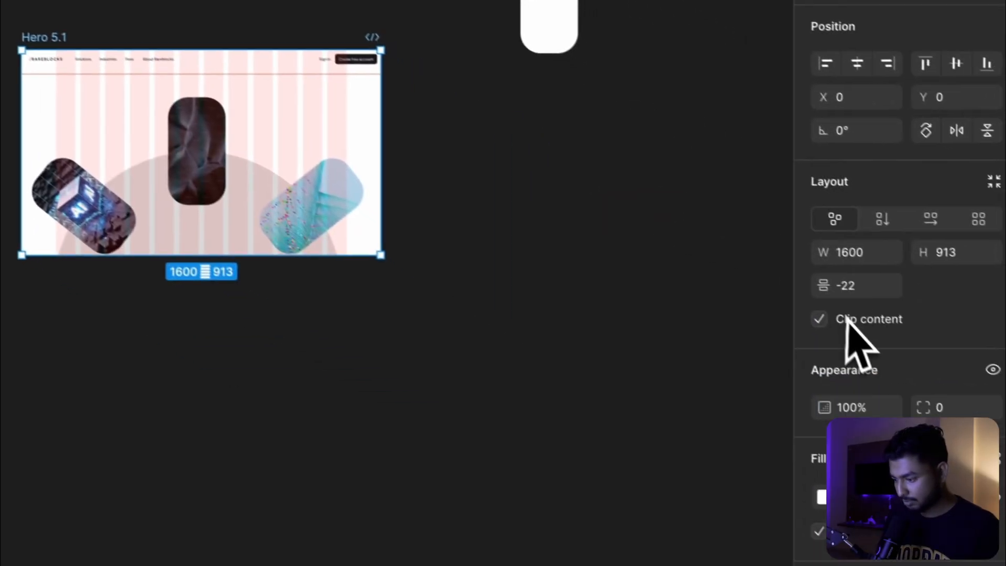
pyautogui.scroll(-3, 847, 314)
pyautogui.click(810, 368)
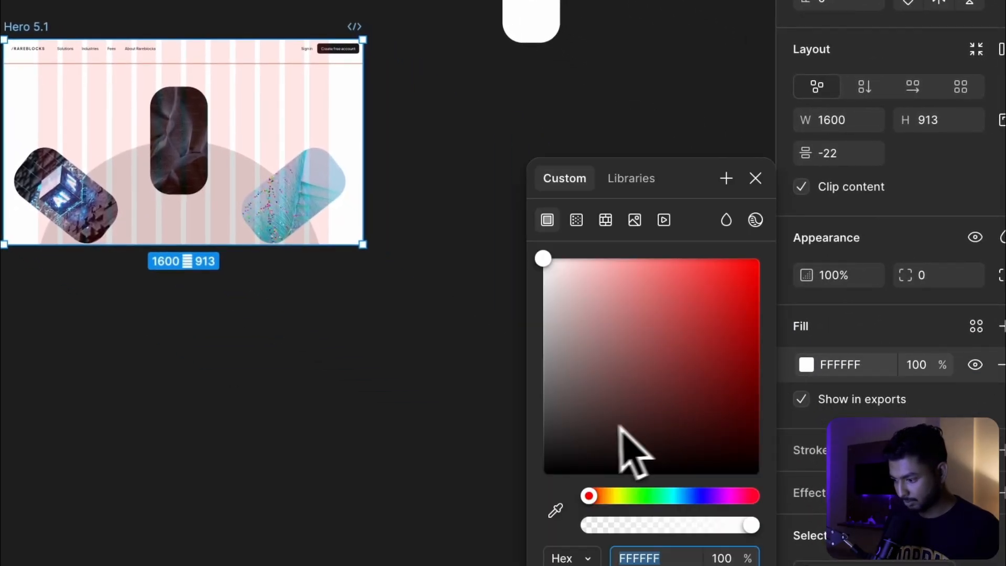
pyautogui.click(604, 262)
pyautogui.moveTo(605, 264); pyautogui.dragTo(596, 265)
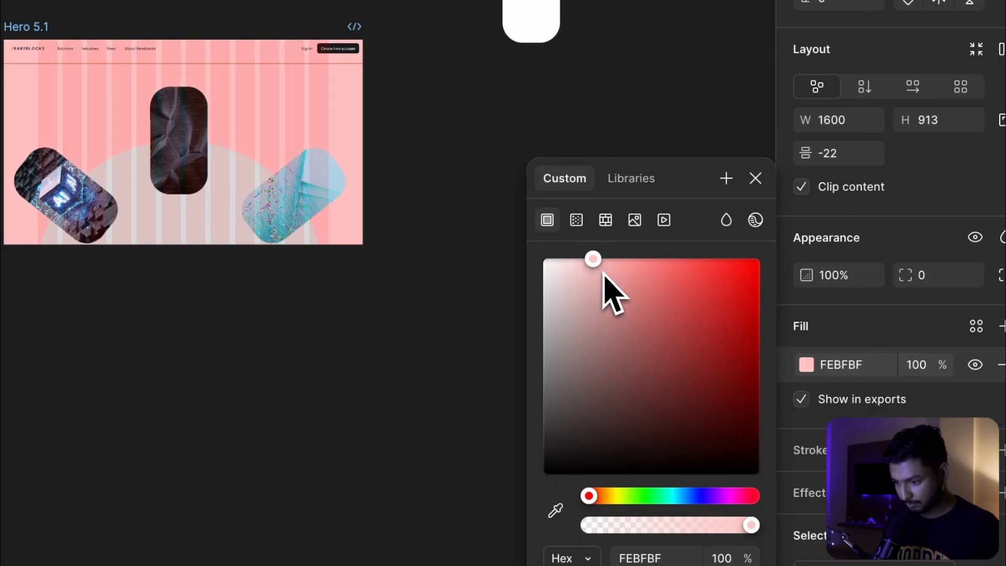
pyautogui.click(478, 271)
# Step: Duplicate the Hero 5.1 frame directly below the original, at X 0, Y 1225
pyautogui.click(27, 27)
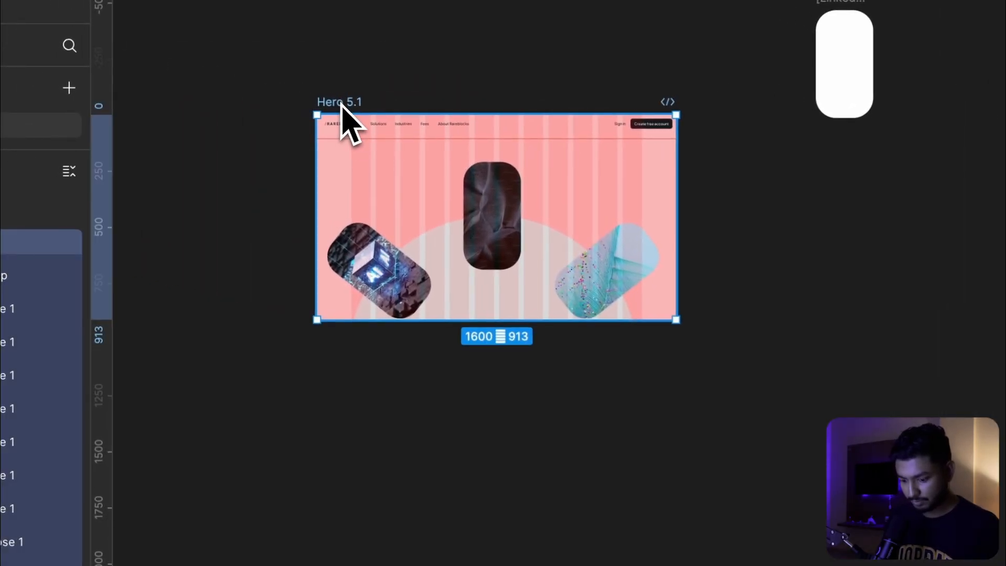
pyautogui.moveTo(341, 103); pyautogui.dragTo(341, 379)
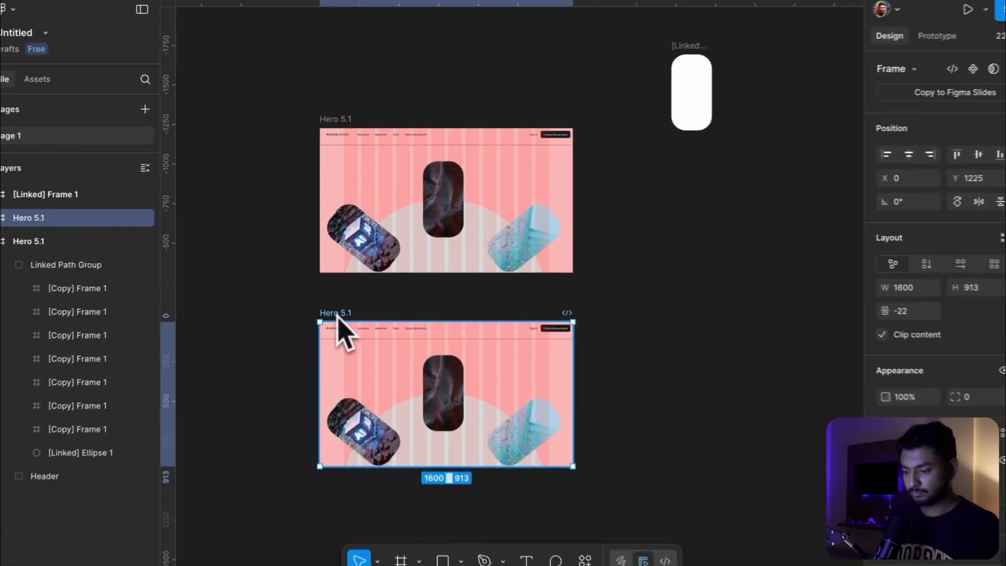
pyautogui.scroll(-3, 341, 380)
pyautogui.scroll(3, 337, 309)
pyautogui.hscroll(3, 336, 308)
pyautogui.scroll(2, 337, 308)
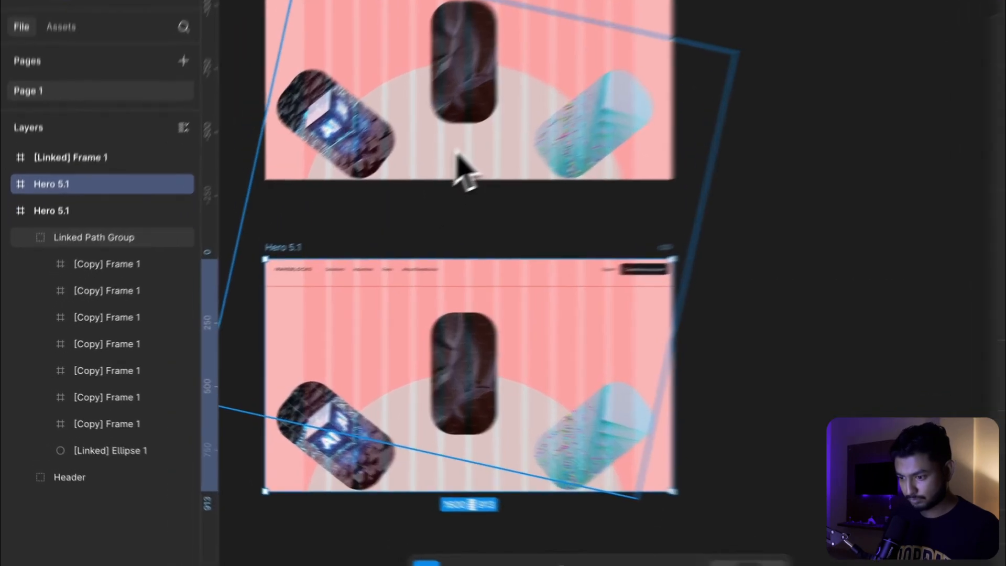
# Step: Set the opacity of the linked ellipse in the original Hero 5.1 frame to 0%
pyautogui.click(458, 157)
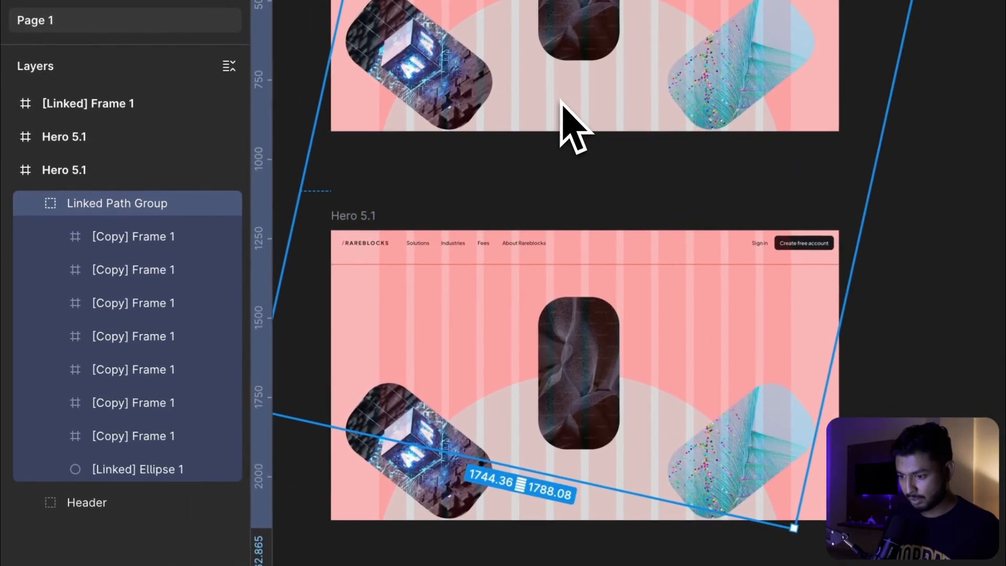
pyautogui.click(133, 472)
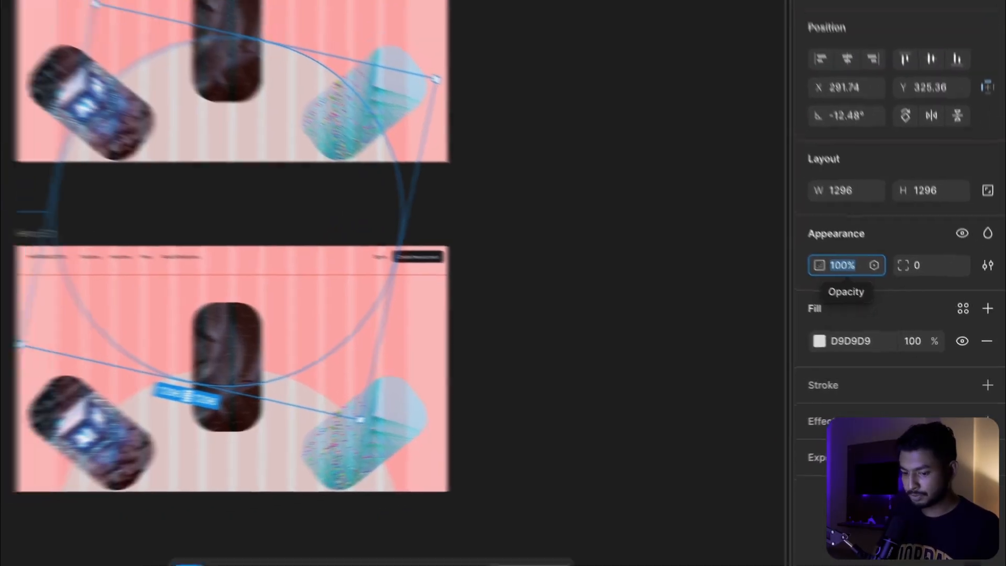
pyautogui.write('0')
pyautogui.press('Return')
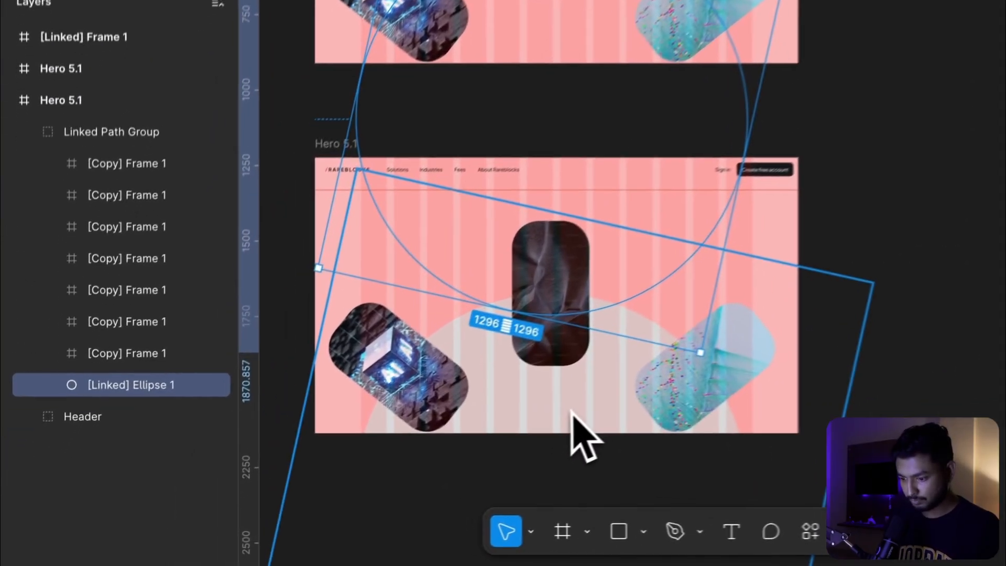
# Step: Set the opacity of the linked ellipse in the duplicated Hero 5.1 frame to 0%
pyautogui.click(403, 460)
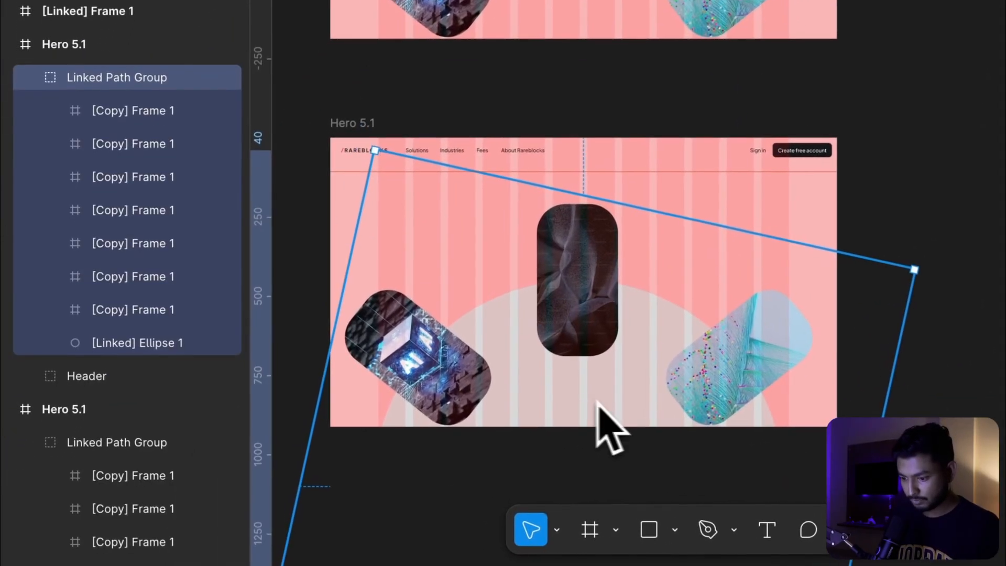
pyautogui.click(128, 344)
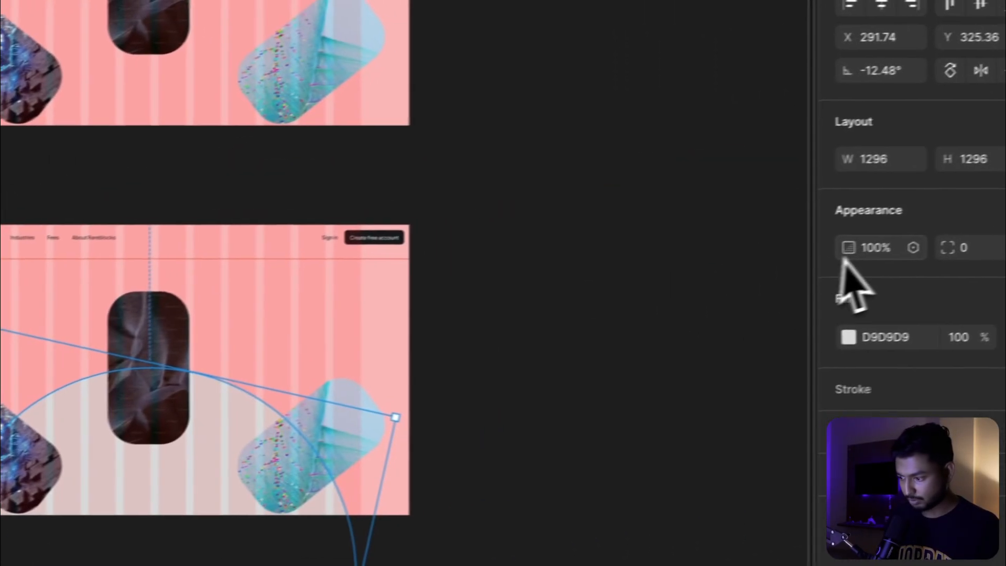
pyautogui.click(850, 253)
pyautogui.write('0')
pyautogui.press('Return')
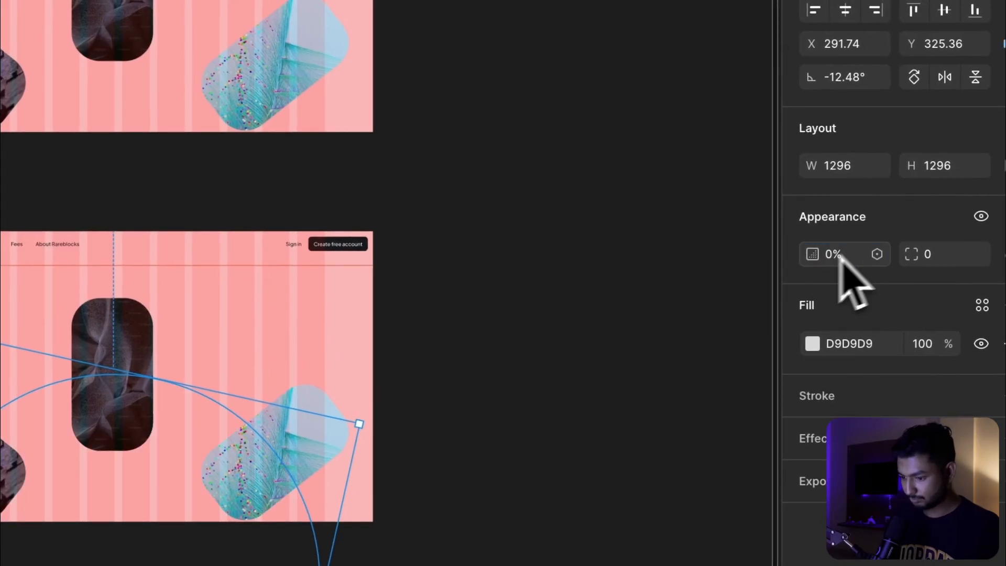
pyautogui.click(621, 312)
# Step: Rotate the duplicate frame's Linked Path Group to about -115° so the grey wavy card stands upright at the top of the circle
pyautogui.click(106, 386)
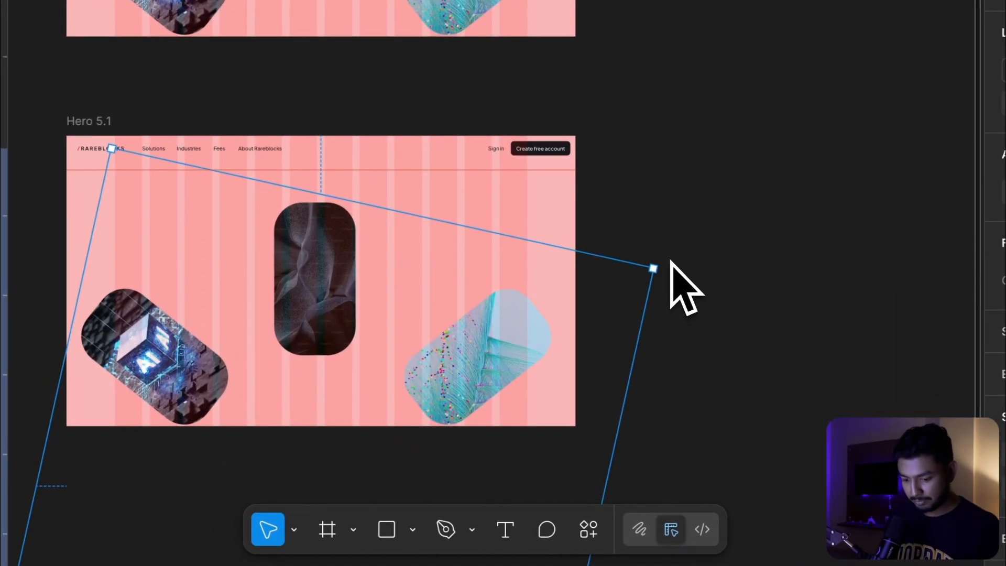
pyautogui.moveTo(667, 267); pyautogui.dragTo(708, 361)
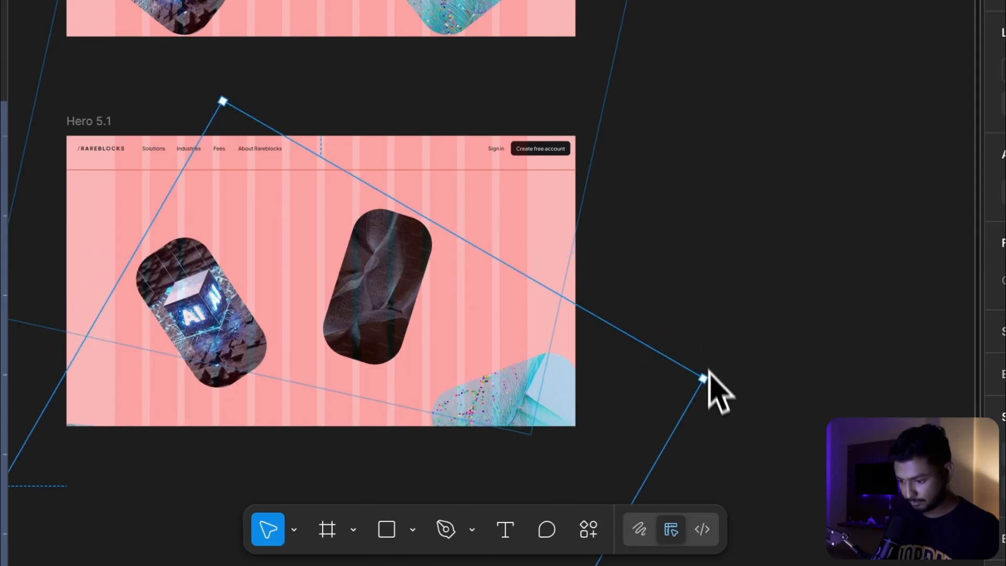
pyautogui.moveTo(712, 397); pyautogui.dragTo(725, 443)
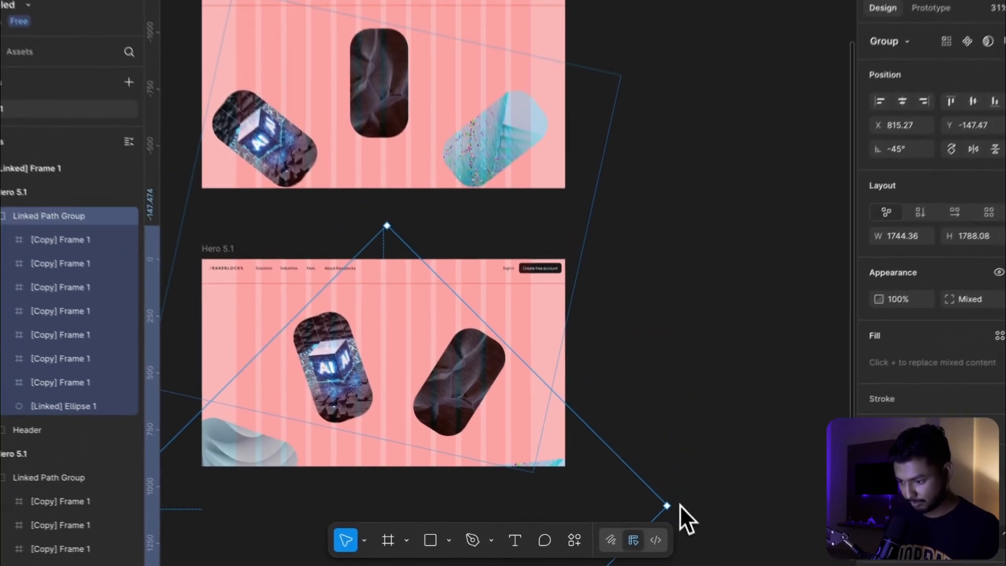
pyautogui.moveTo(678, 523); pyautogui.dragTo(688, 553)
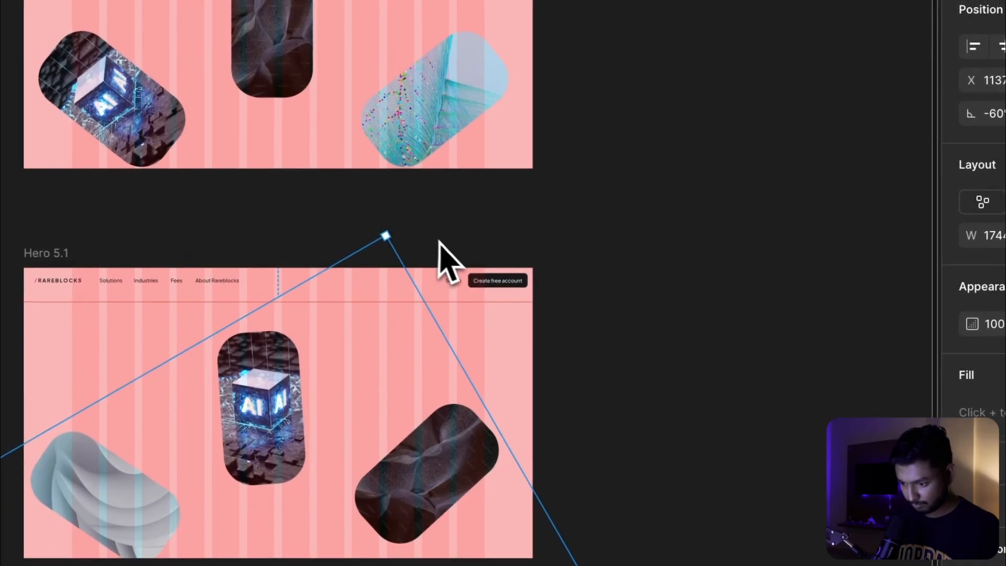
pyautogui.moveTo(436, 241); pyautogui.dragTo(467, 252)
pyautogui.moveTo(539, 318); pyautogui.dragTo(553, 331)
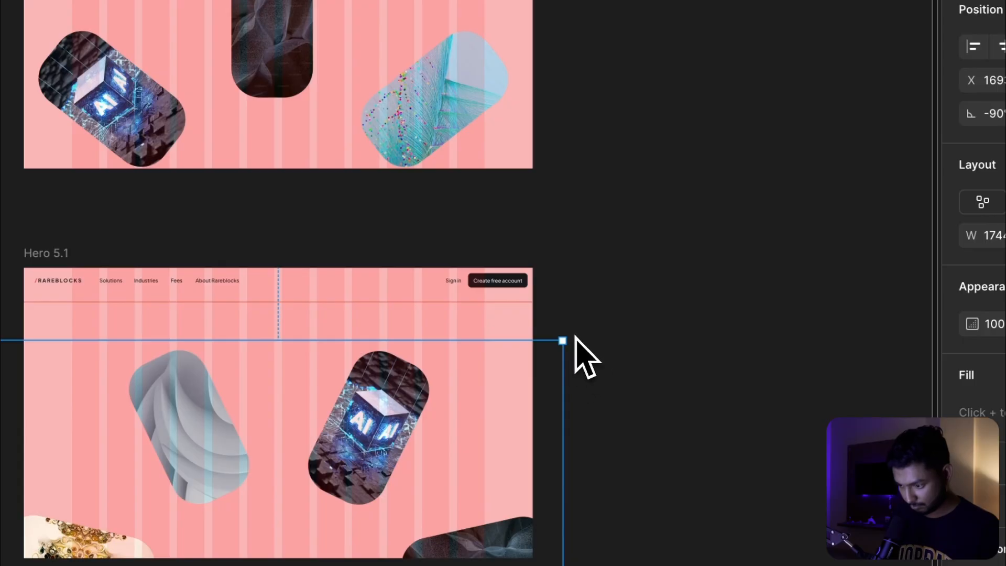
pyautogui.moveTo(601, 360); pyautogui.dragTo(625, 384)
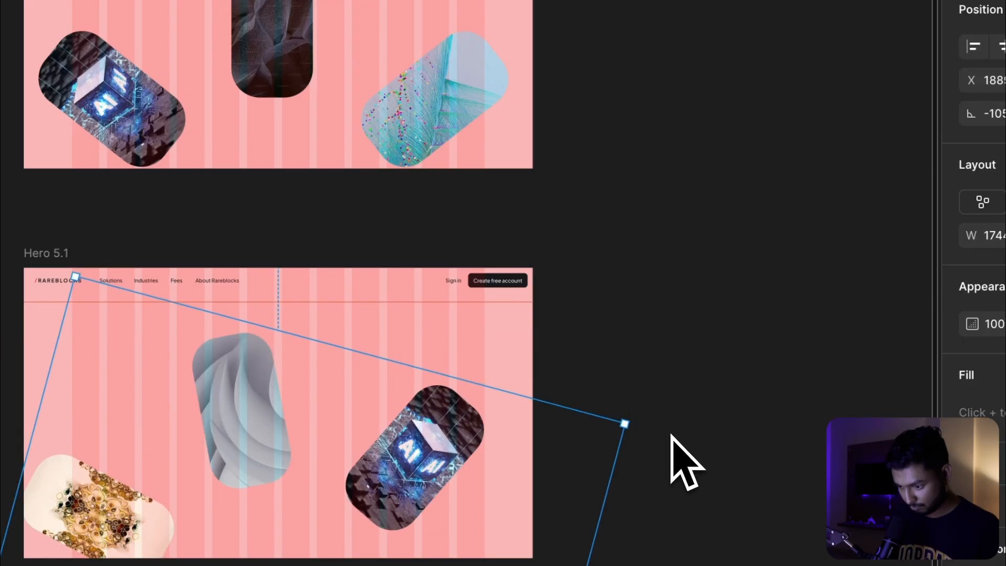
pyautogui.moveTo(638, 417); pyautogui.dragTo(680, 484)
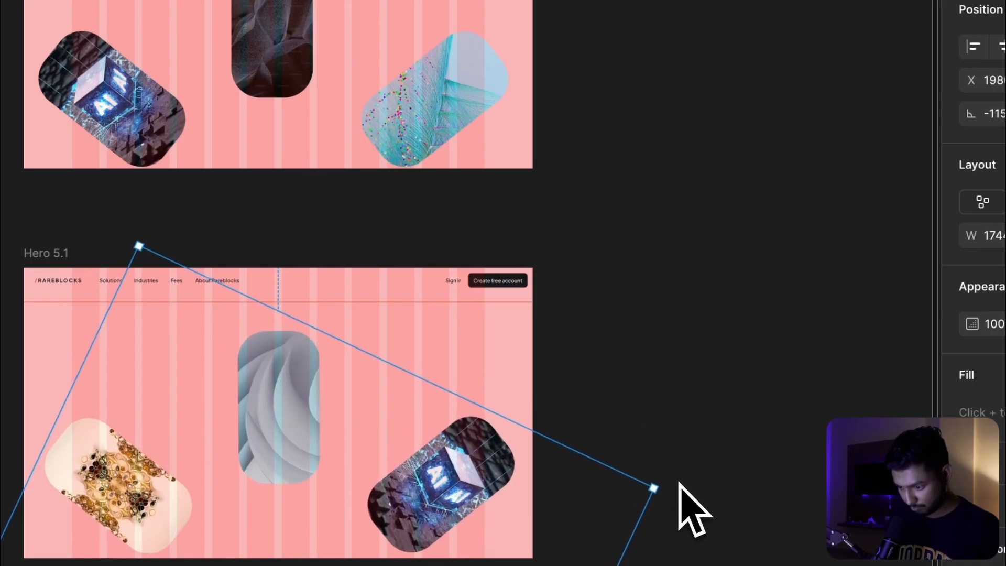
pyautogui.scroll(5, 679, 483)
pyautogui.hscroll(-8, 679, 482)
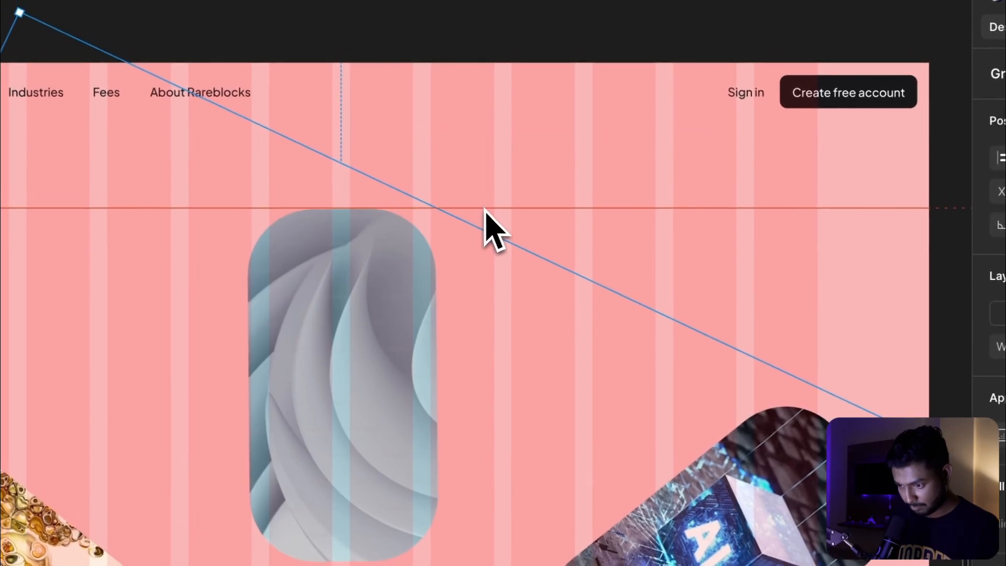
# Step: Change the fill of the duplicated Hero 5.1 frame with the grey wavy card from pink to light cyan, B6EFFB
pyautogui.scroll(-5, 486, 213)
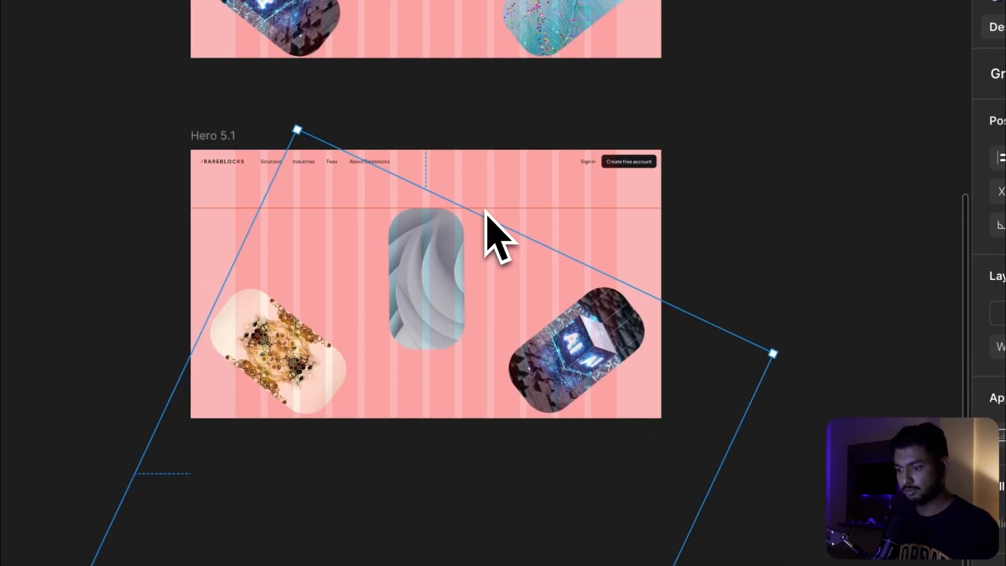
pyautogui.scroll(-3, 486, 212)
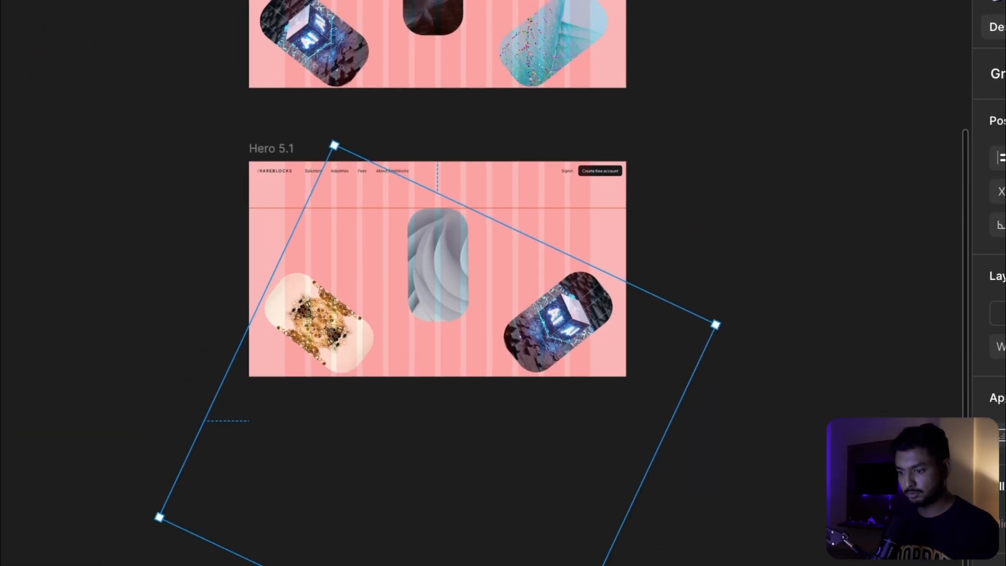
pyautogui.click(270, 149)
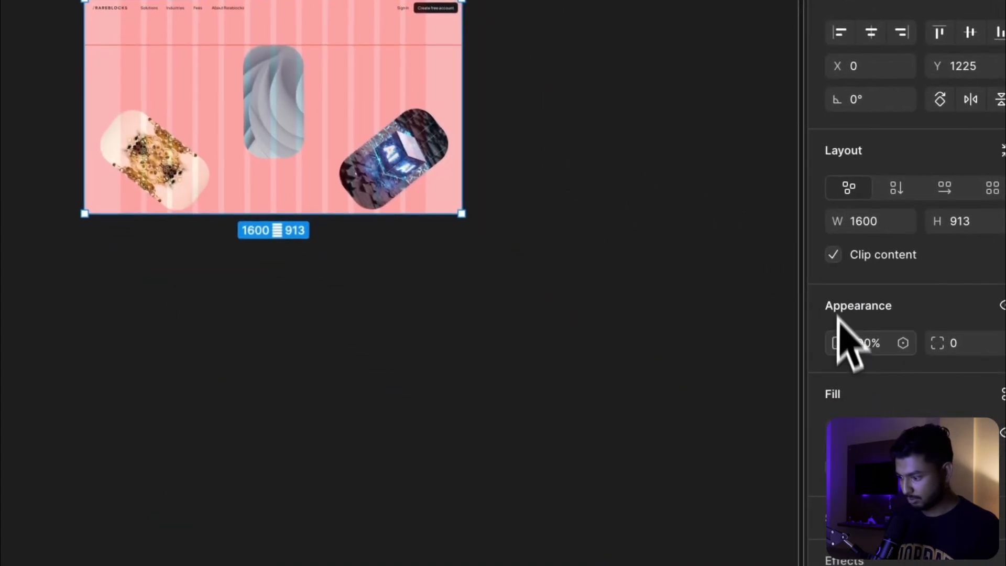
pyautogui.click(834, 420)
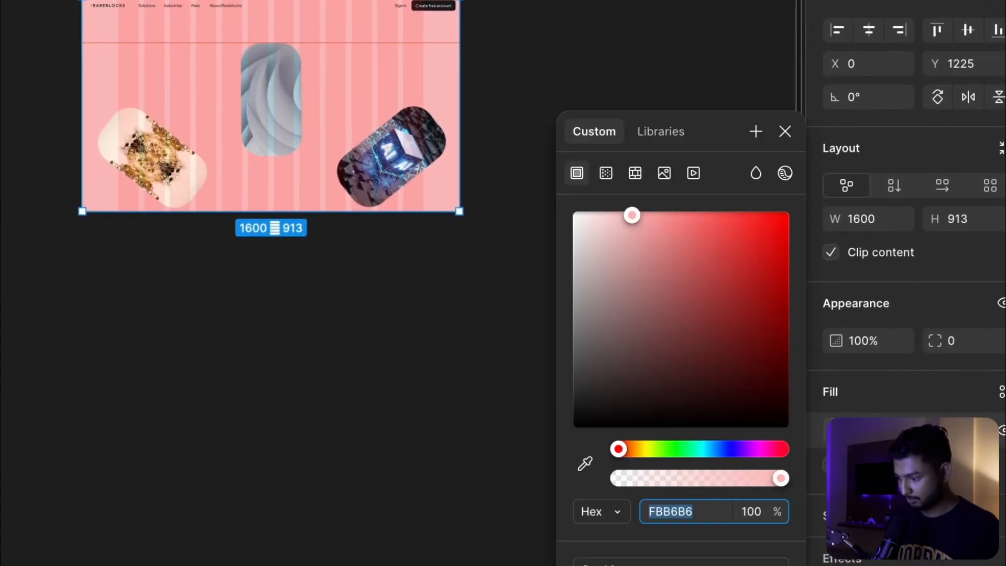
pyautogui.click(685, 449)
pyautogui.moveTo(692, 449); pyautogui.dragTo(705, 450)
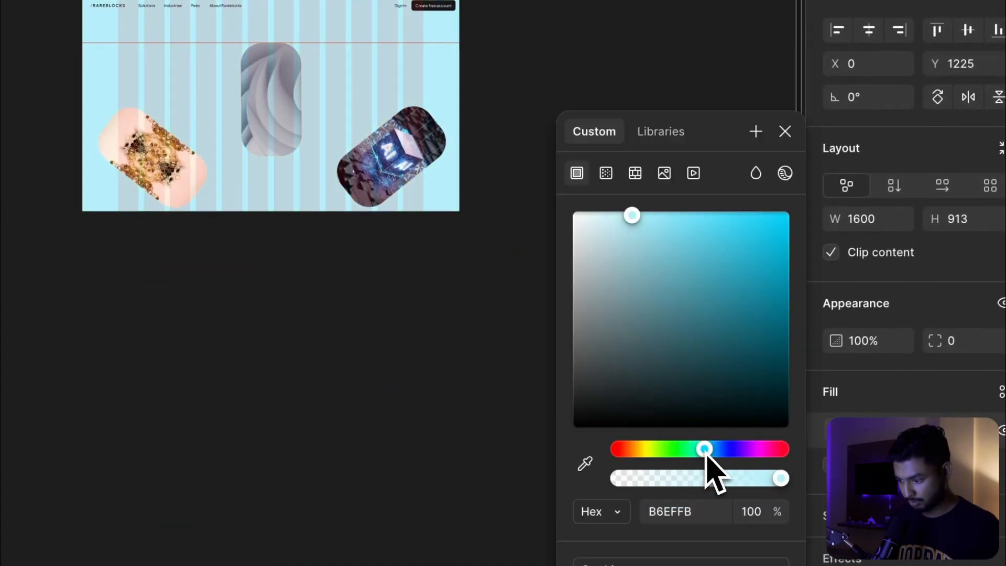
pyautogui.click(497, 393)
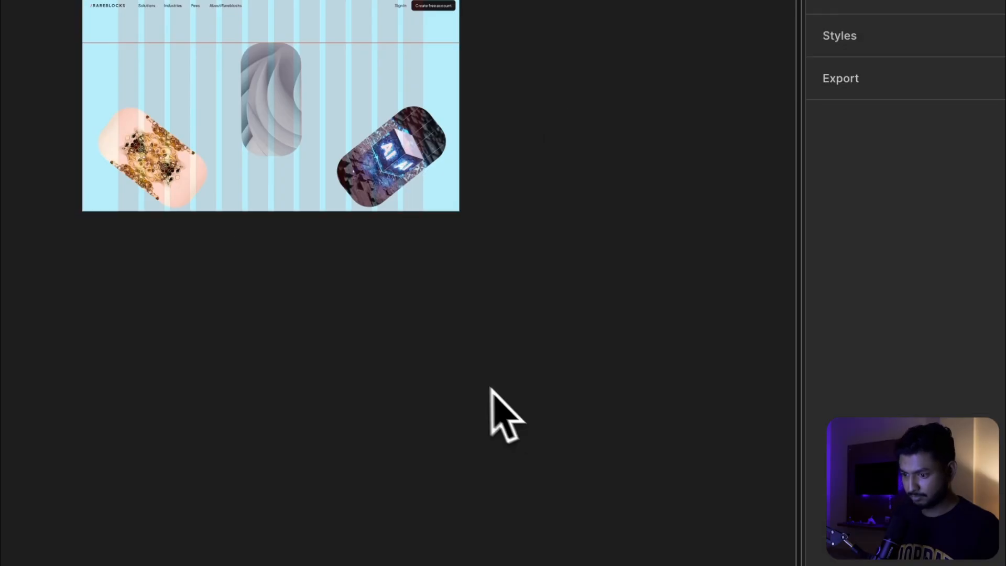
# Step: Duplicate the cyan Hero 5.1 frame and place the copy directly below it at X 0, Y 2396
pyautogui.scroll(2, 390, 337)
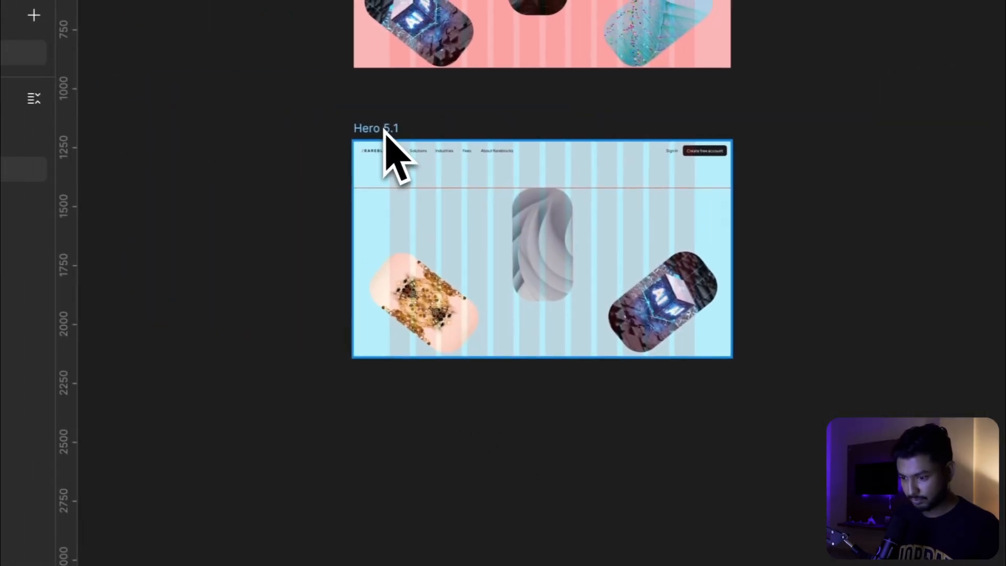
pyautogui.click(135, 81)
pyautogui.hotkey('ctrl', 'd')
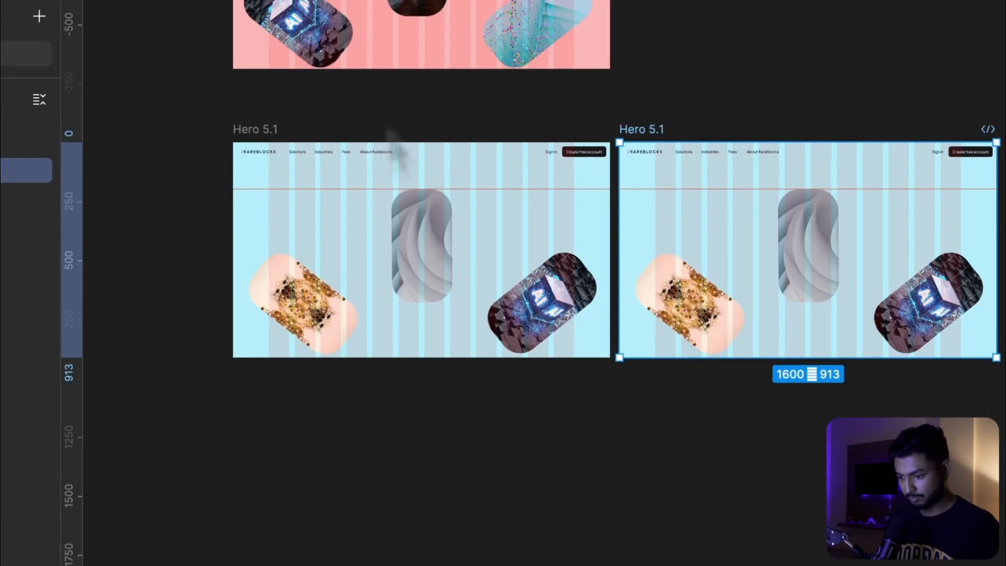
pyautogui.moveTo(652, 126); pyautogui.dragTo(266, 404)
pyautogui.scroll(-5, 266, 414)
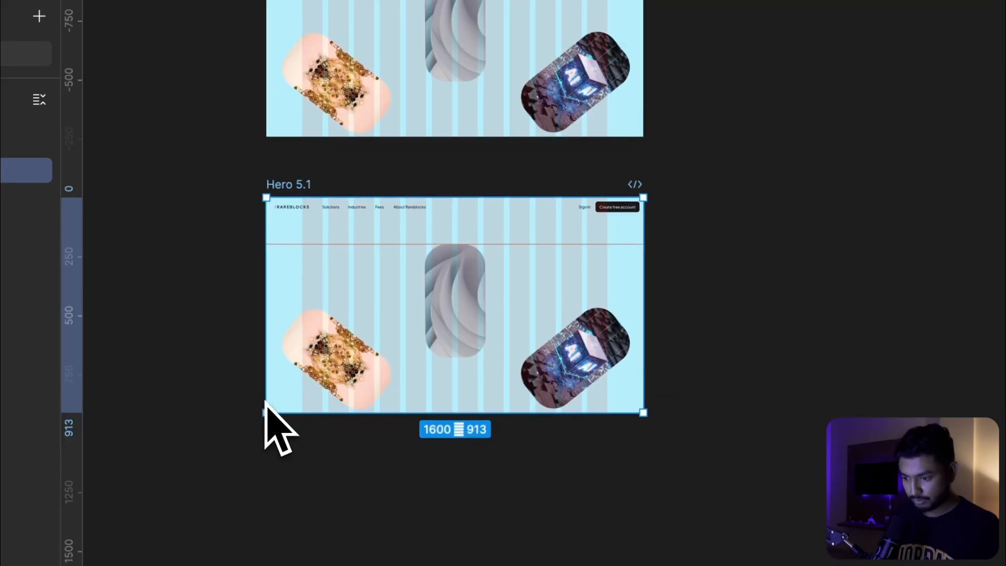
# Step: Rotate the new copy's Linked Path Group to about 140.7° so the pink marble card stands upright at the top of the circle
pyautogui.click(426, 304)
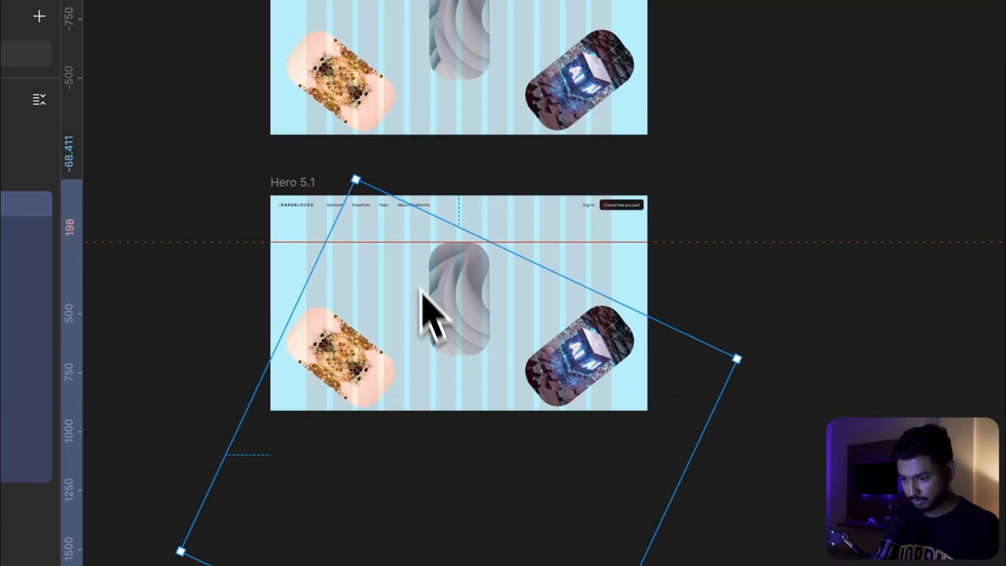
pyautogui.scroll(4, 398, 210)
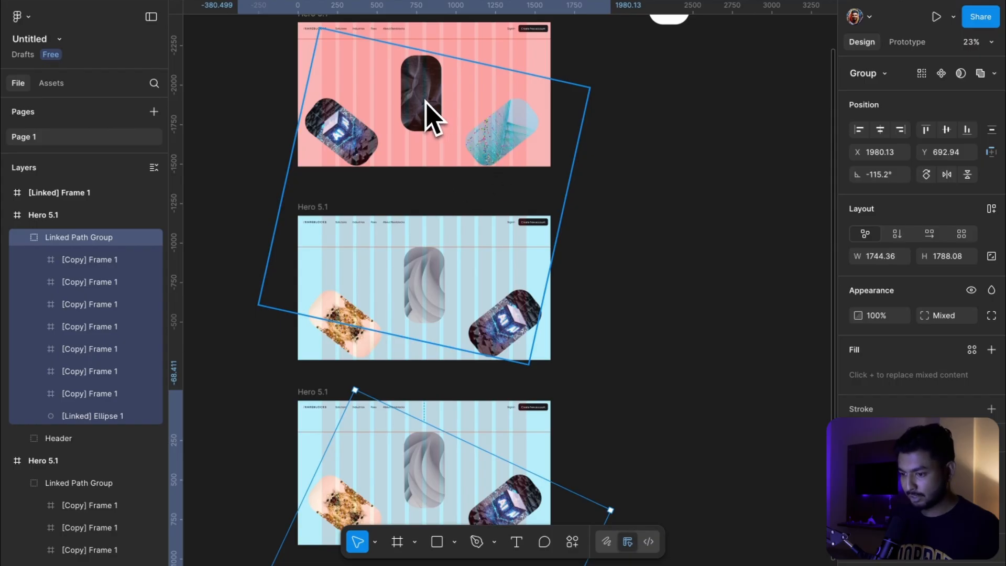
pyautogui.scroll(-2, 425, 102)
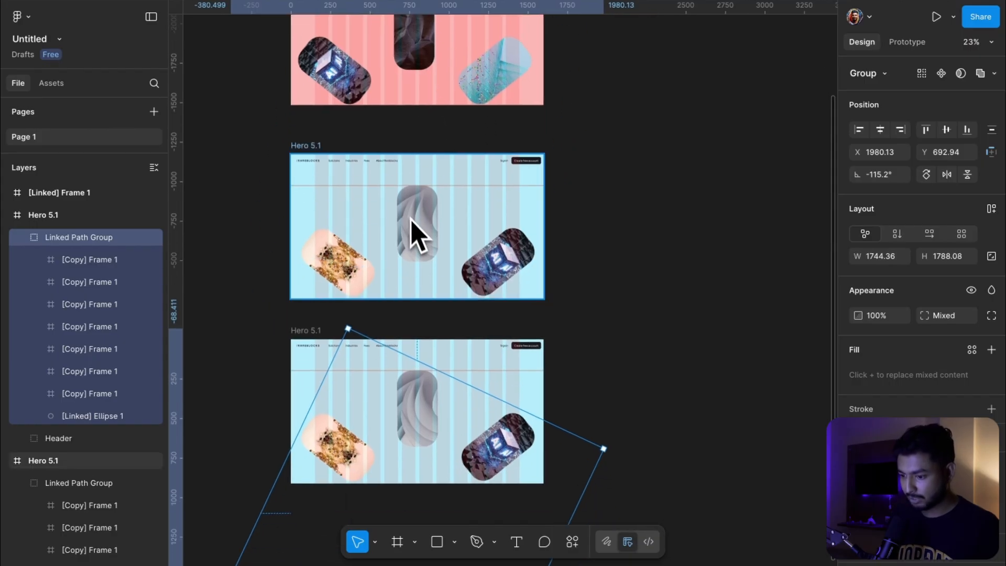
pyautogui.scroll(-5, 422, 243)
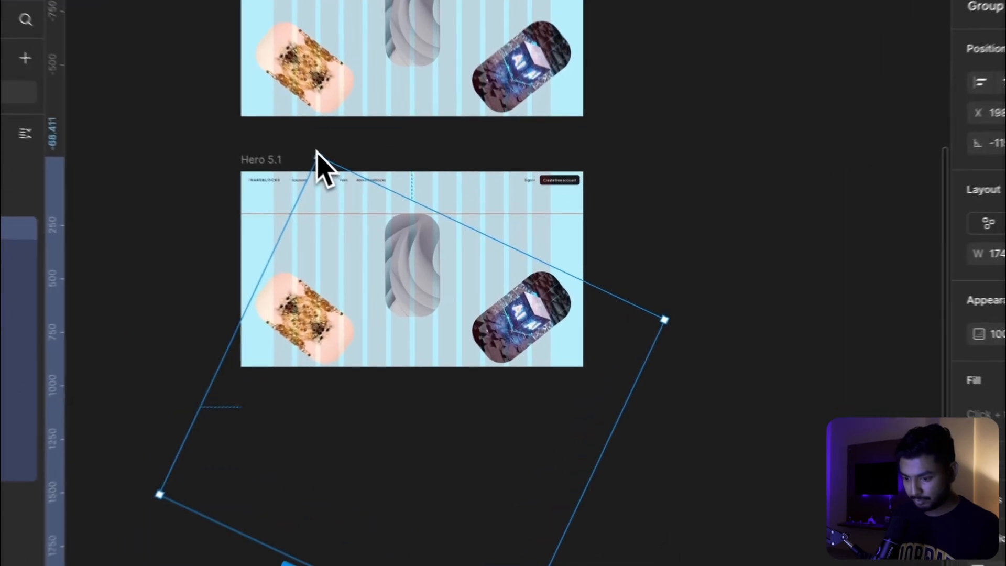
pyautogui.moveTo(369, 180); pyautogui.dragTo(608, 209)
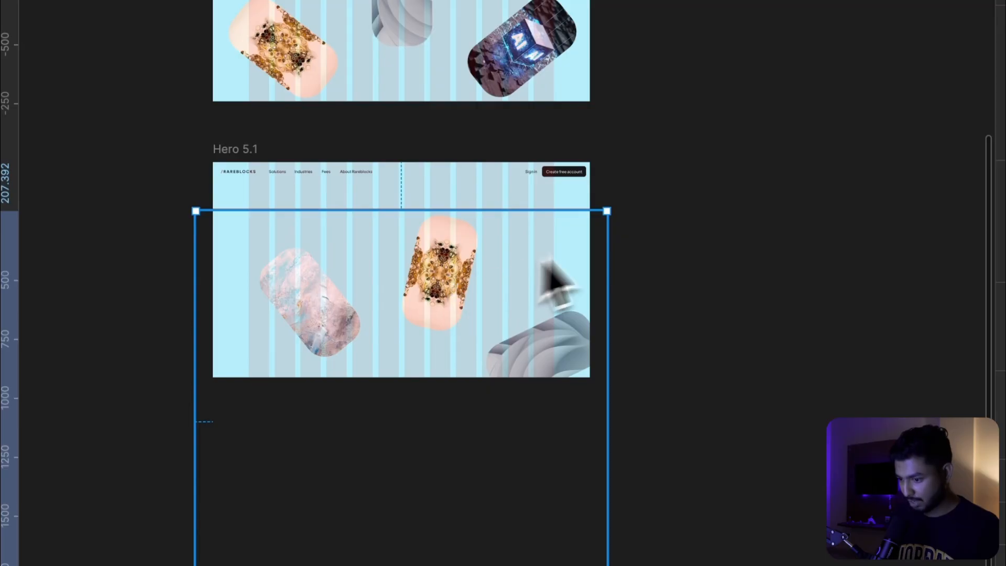
pyautogui.moveTo(633, 215); pyautogui.dragTo(693, 314)
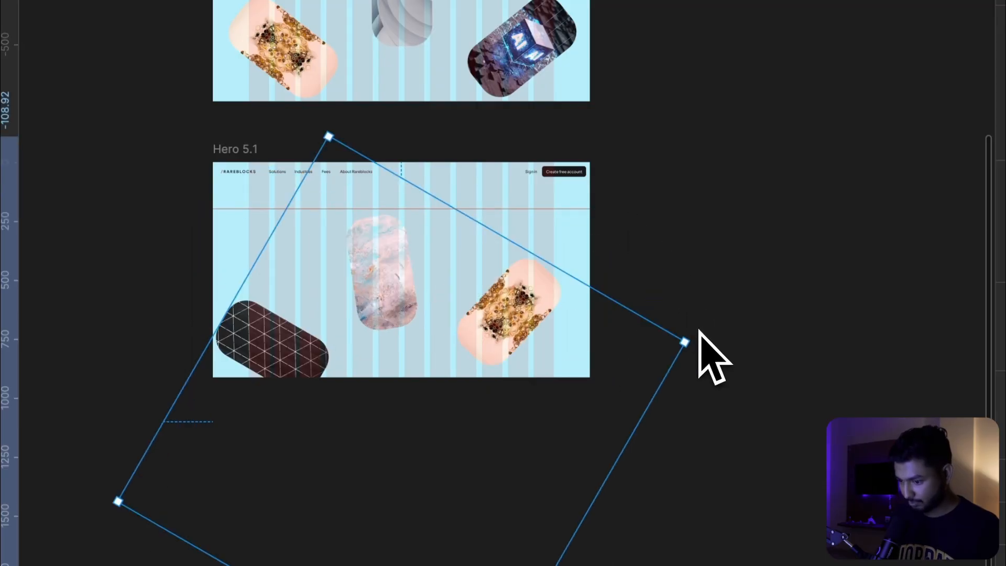
pyautogui.moveTo(700, 344); pyautogui.dragTo(720, 390)
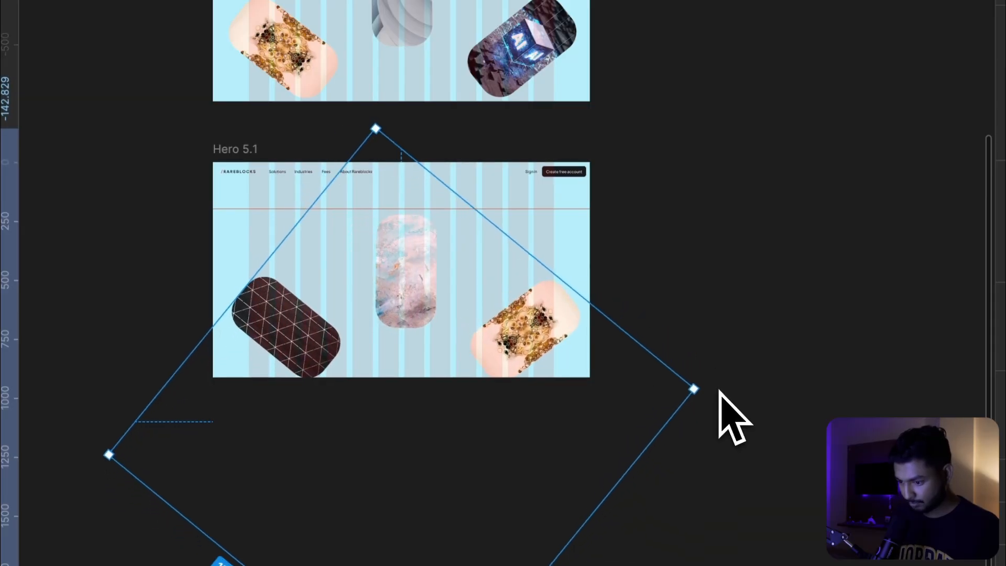
pyautogui.scroll(5, 680, 289)
pyautogui.hscroll(-4, 678, 286)
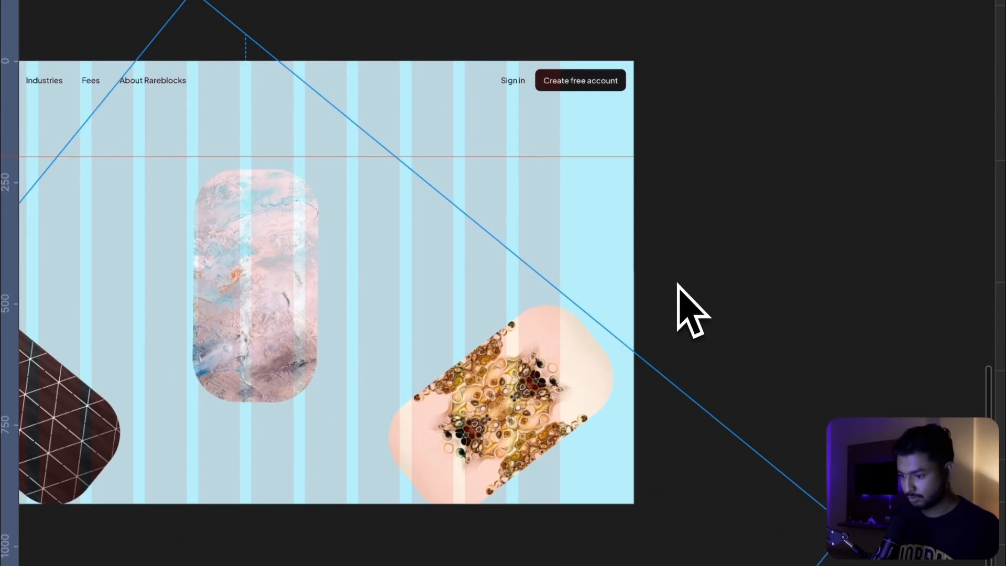
pyautogui.moveTo(477, 182); pyautogui.dragTo(478, 193)
pyautogui.scroll(-5, 477, 192)
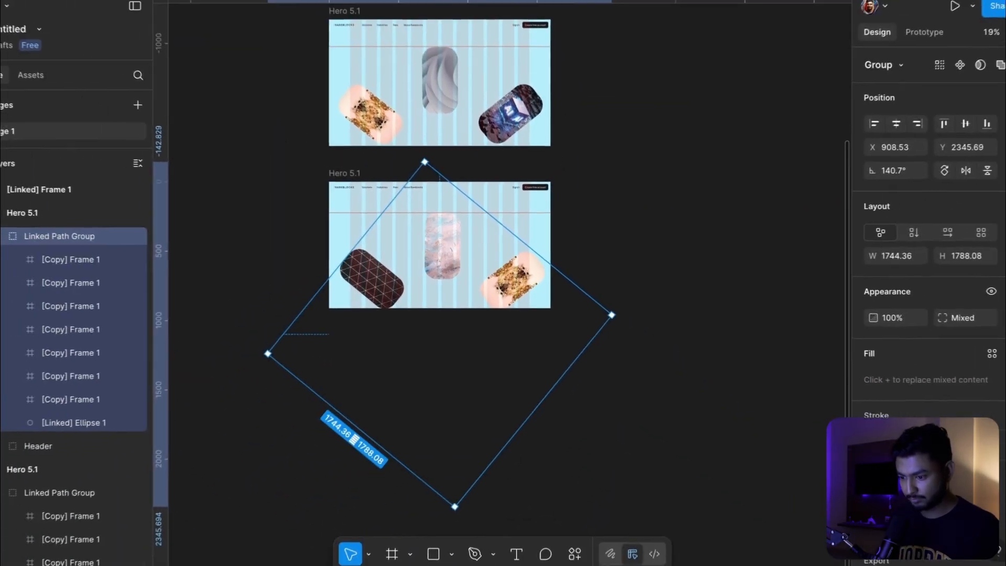
# Step: Change the fill of the third Hero 5.1 frame, with the pink marble card upright, to light green, B6FBBD
pyautogui.scroll(-3, 477, 195)
pyautogui.scroll(3, 493, 222)
pyautogui.scroll(-3, 494, 225)
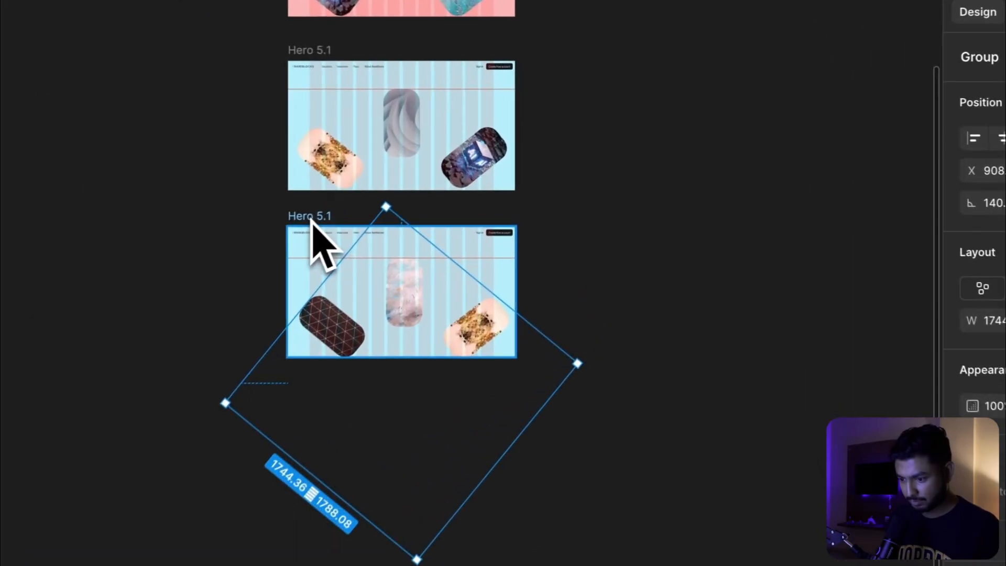
pyautogui.click(388, 194)
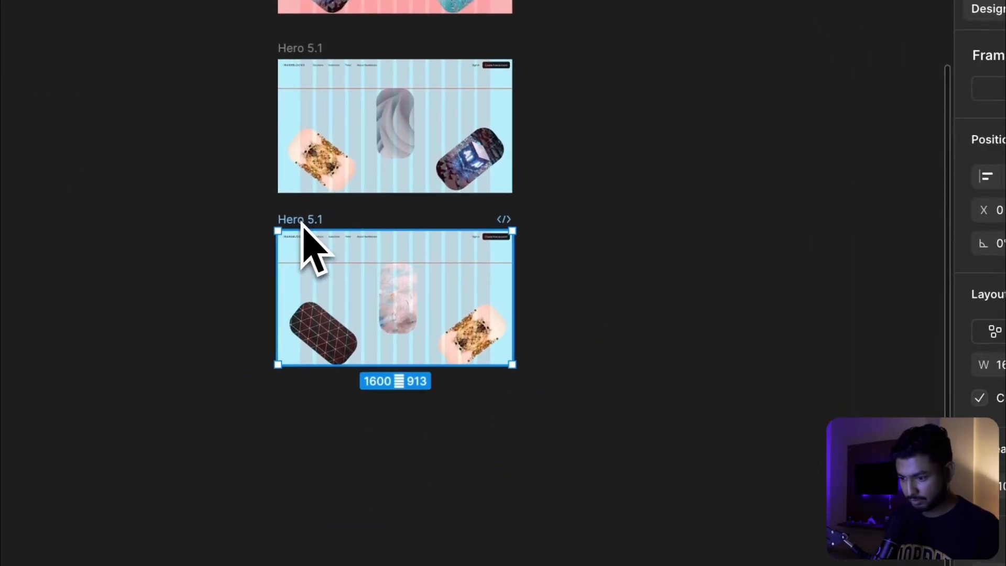
pyautogui.click(825, 446)
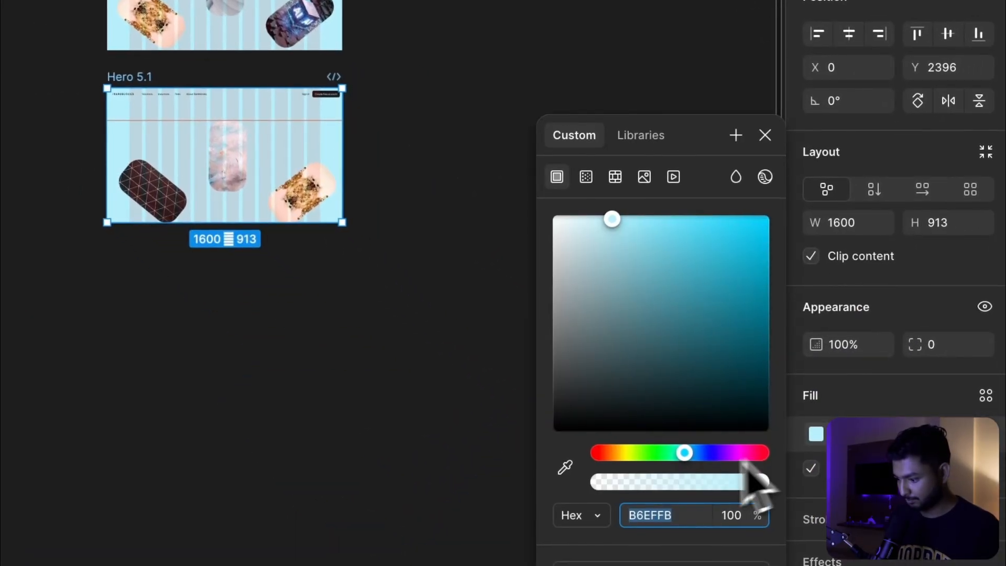
pyautogui.click(682, 466)
pyautogui.moveTo(664, 458); pyautogui.dragTo(659, 455)
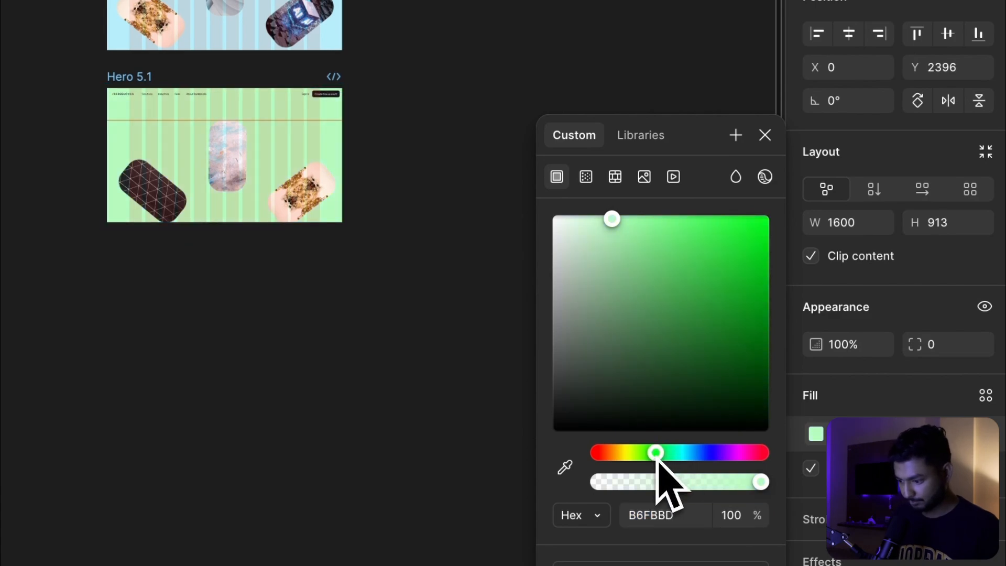
pyautogui.click(451, 434)
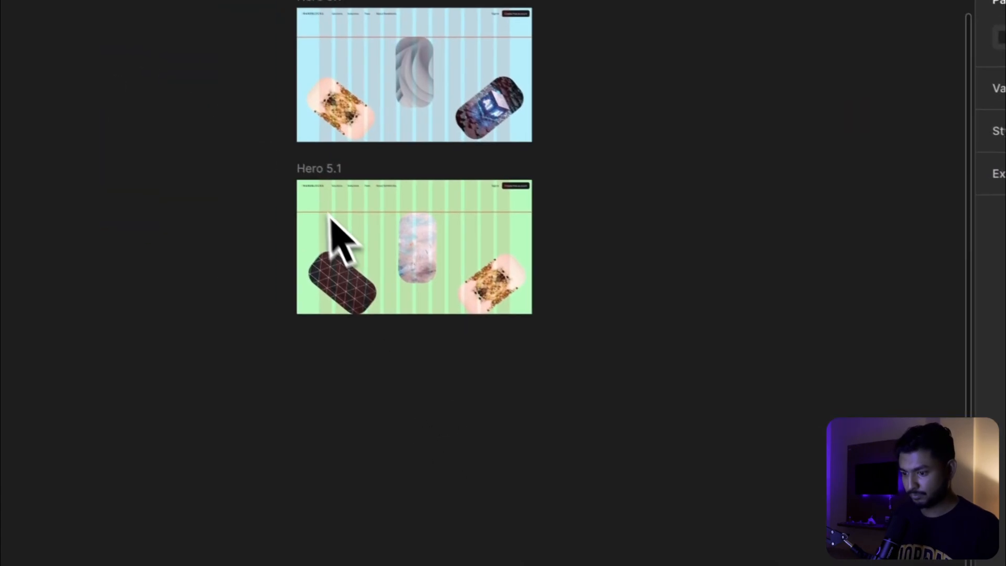
# Step: Duplicate the green Hero 5.1 frame and place the copy directly below it at X 0, Y 3743
pyautogui.click(308, 172)
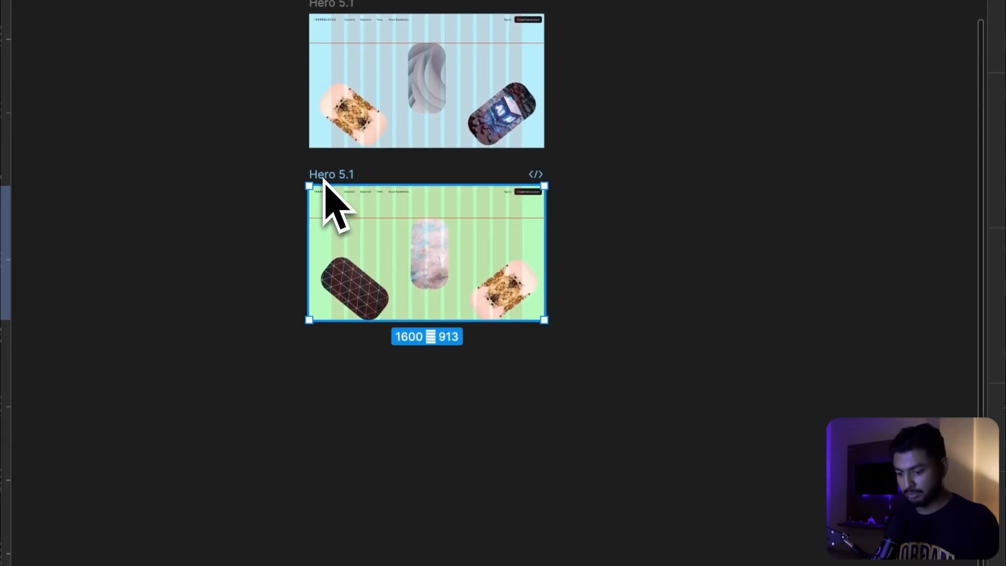
pyautogui.hotkey('ctrl', 'd')
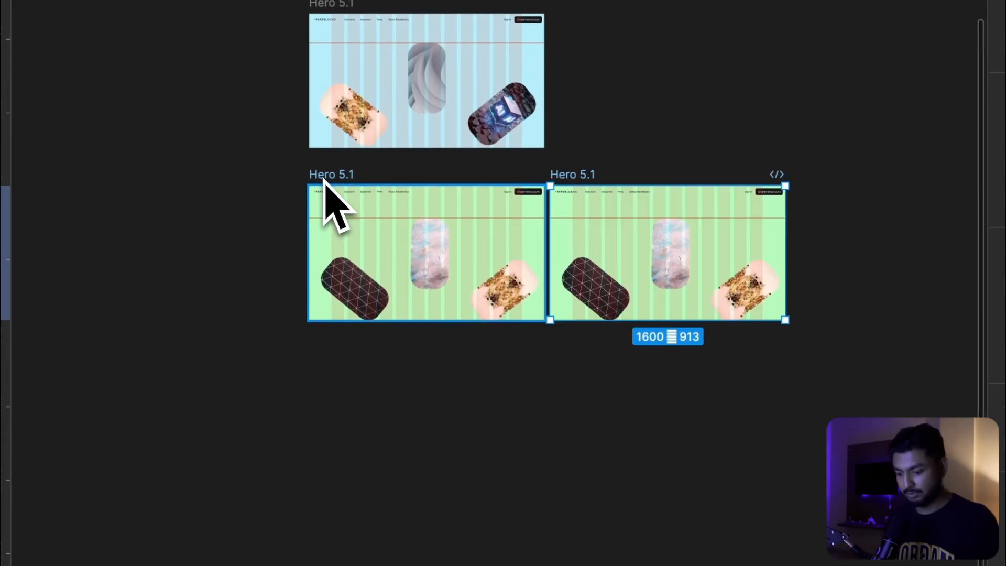
pyautogui.moveTo(595, 180); pyautogui.dragTo(349, 376)
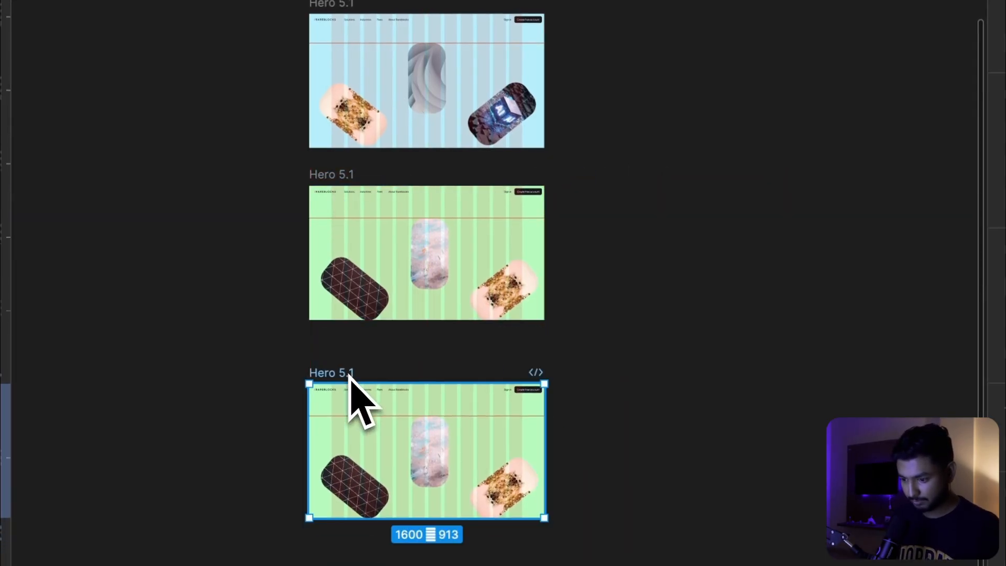
# Step: Rotate the fourth frame's Linked Path Group to about 39.3° so the teal feather card stands upright at the top of the circle
pyautogui.hotkey('shift', '2')
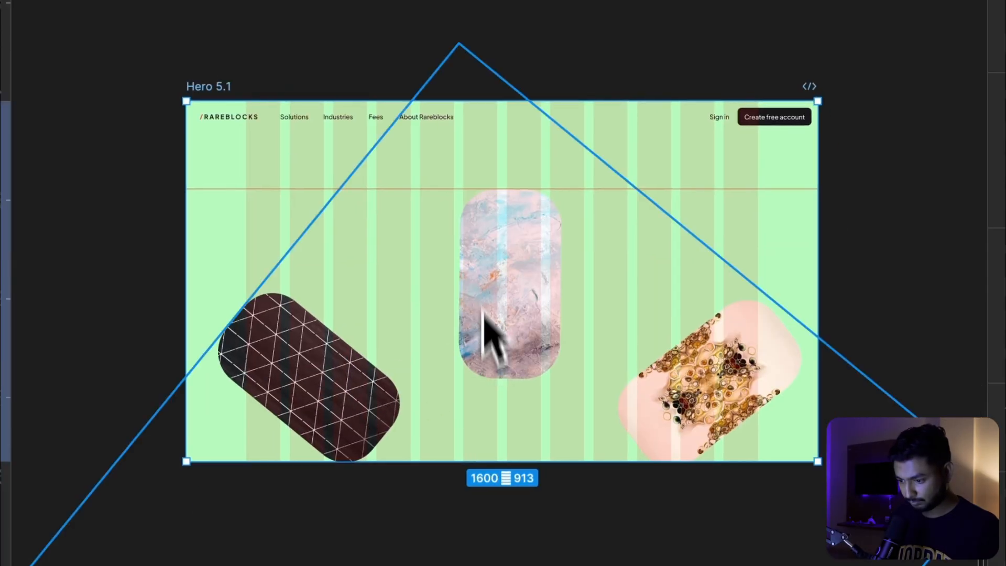
pyautogui.click(483, 324)
pyautogui.moveTo(460, 39); pyautogui.dragTo(522, 39)
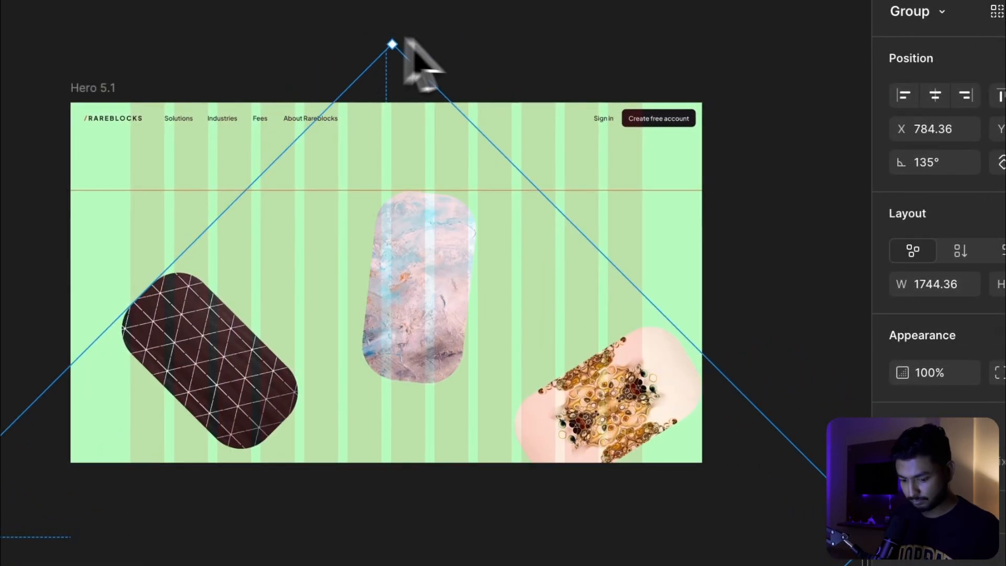
pyautogui.moveTo(412, 42); pyautogui.dragTo(745, 280)
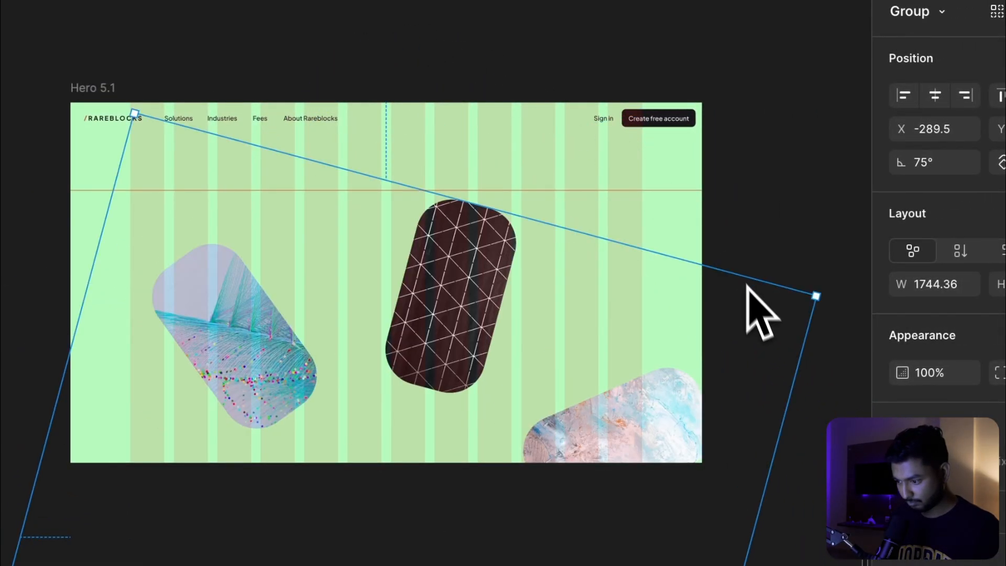
pyautogui.scroll(5, 755, 303)
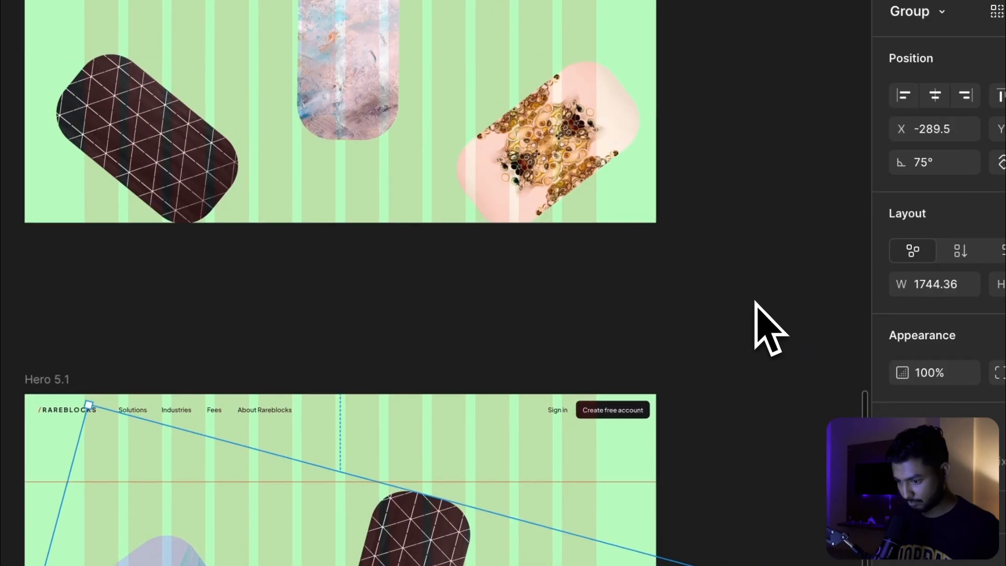
pyautogui.scroll(-5, 754, 302)
pyautogui.moveTo(769, 327); pyautogui.dragTo(789, 525)
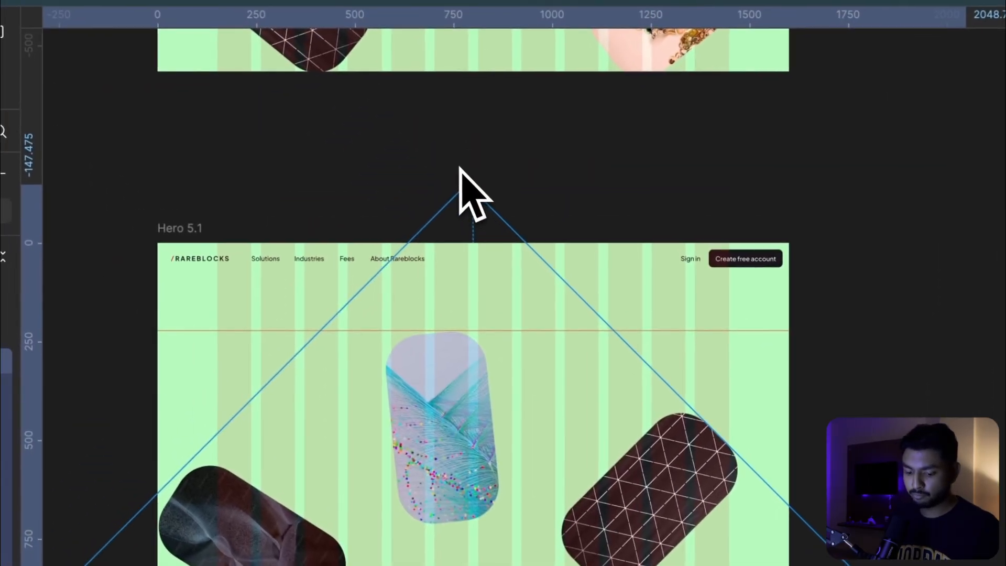
pyautogui.moveTo(471, 177); pyautogui.dragTo(510, 178)
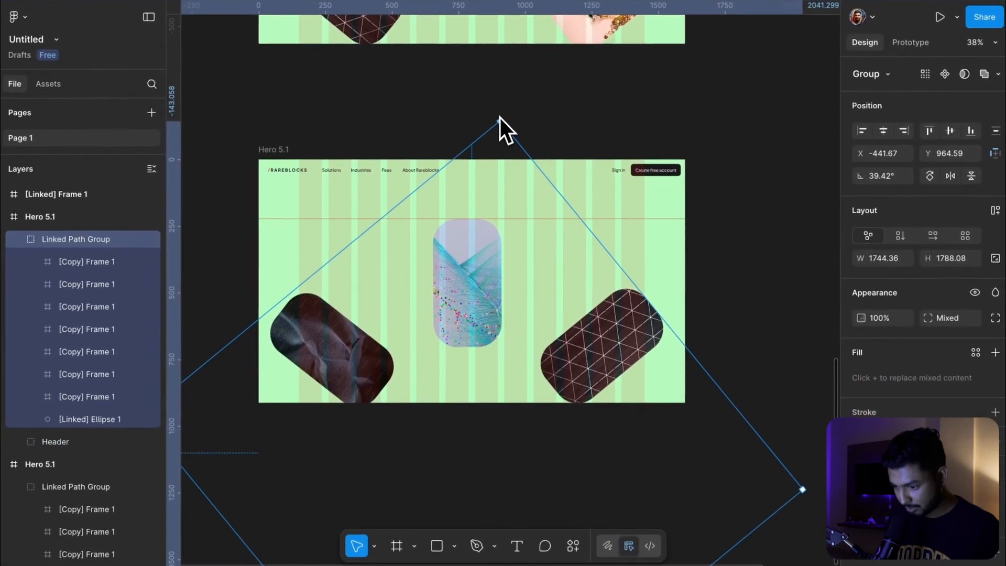
pyautogui.moveTo(500, 118); pyautogui.dragTo(501, 120)
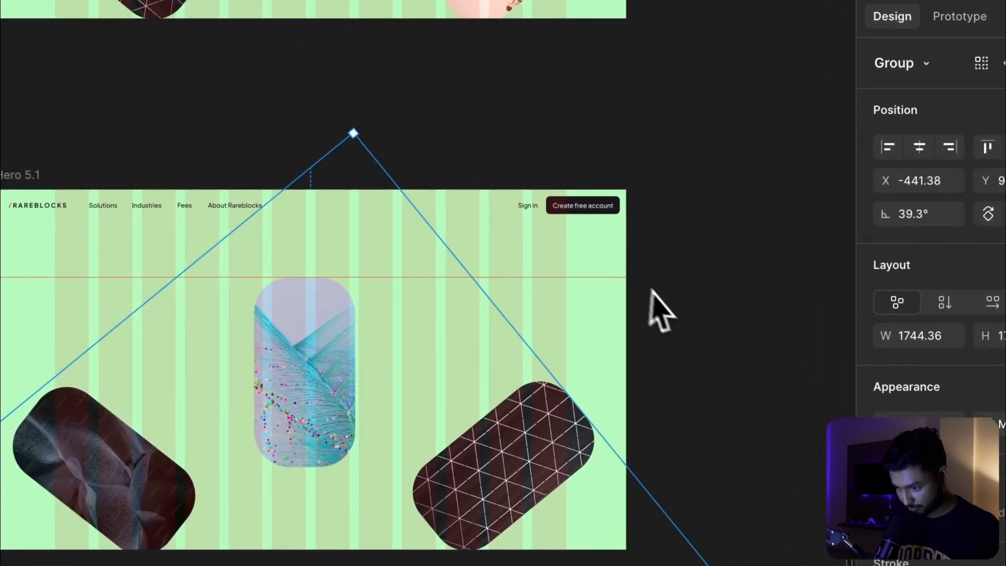
# Step: Change the fill of the fourth Hero 5.1 frame, with the teal feather card upright, to light blue, B6CCFB
pyautogui.click(650, 291)
pyautogui.scroll(-5, 665, 304)
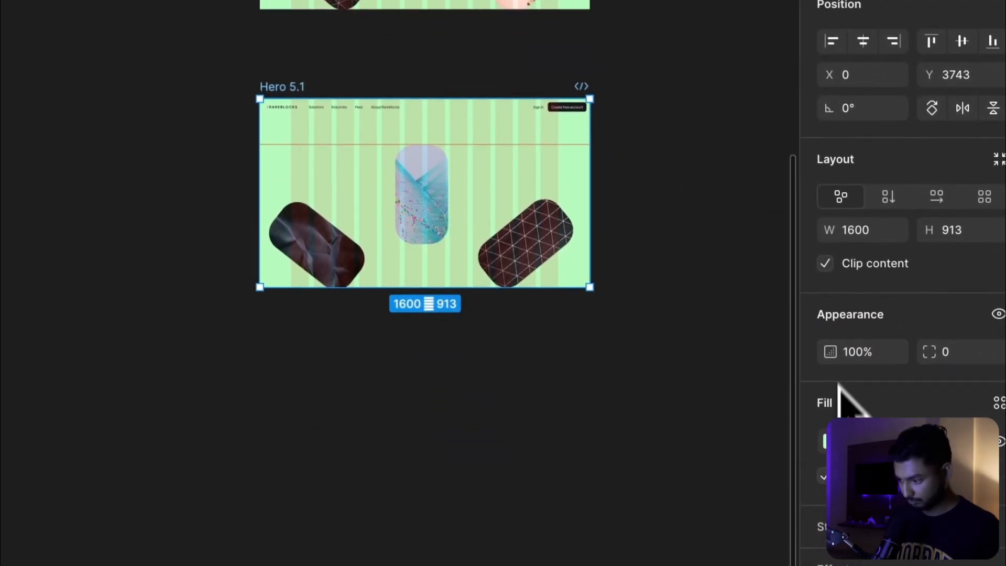
pyautogui.click(822, 473)
pyautogui.moveTo(667, 463); pyautogui.dragTo(713, 464)
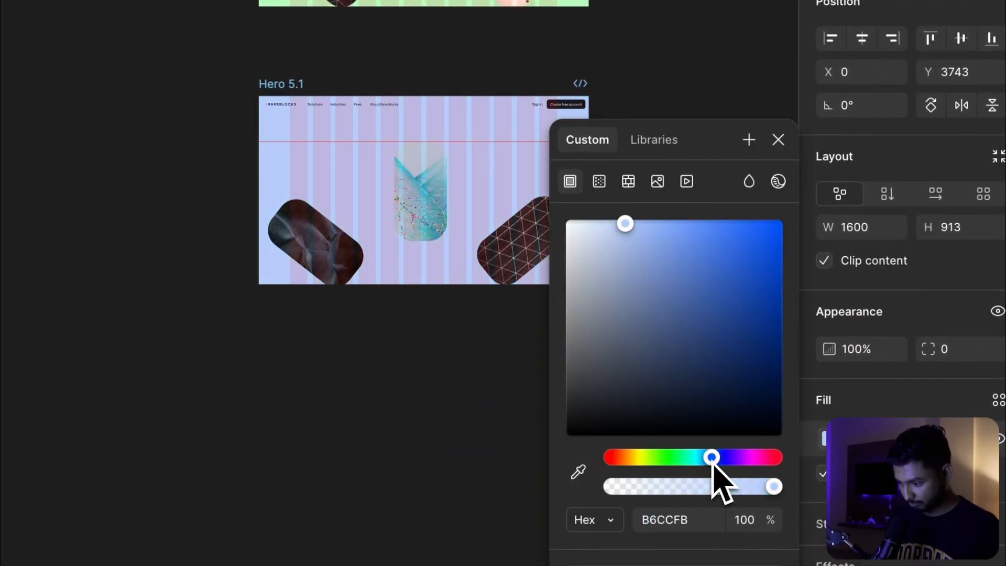
# Step: Add the heading text TAKE A SPIN in the upper area of the first pink Hero 5.1 frame
pyautogui.click(373, 424)
pyautogui.hscroll(3, 373, 425)
pyautogui.scroll(2, 373, 425)
pyautogui.scroll(-4, 373, 424)
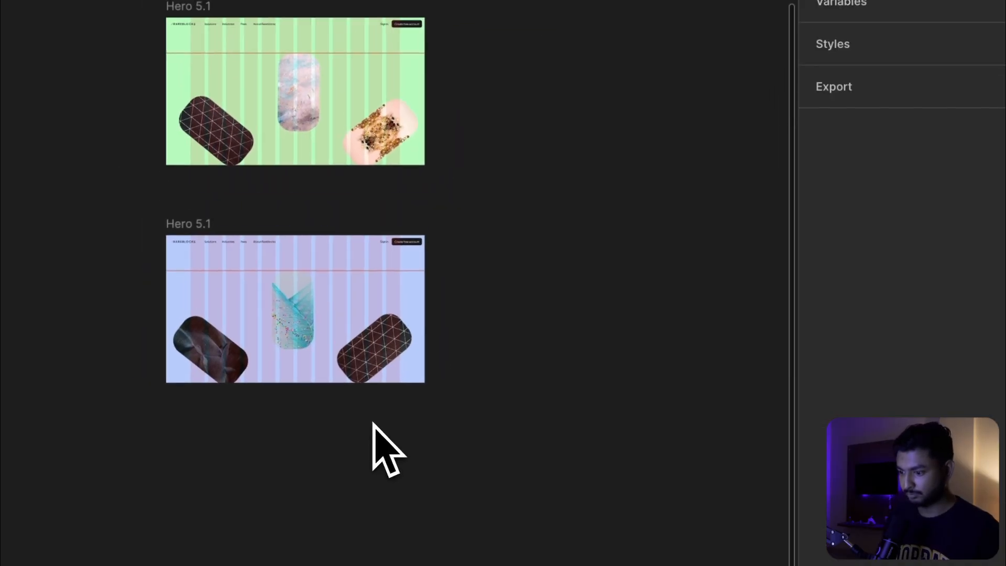
pyautogui.scroll(3, 373, 424)
pyautogui.scroll(4, 375, 422)
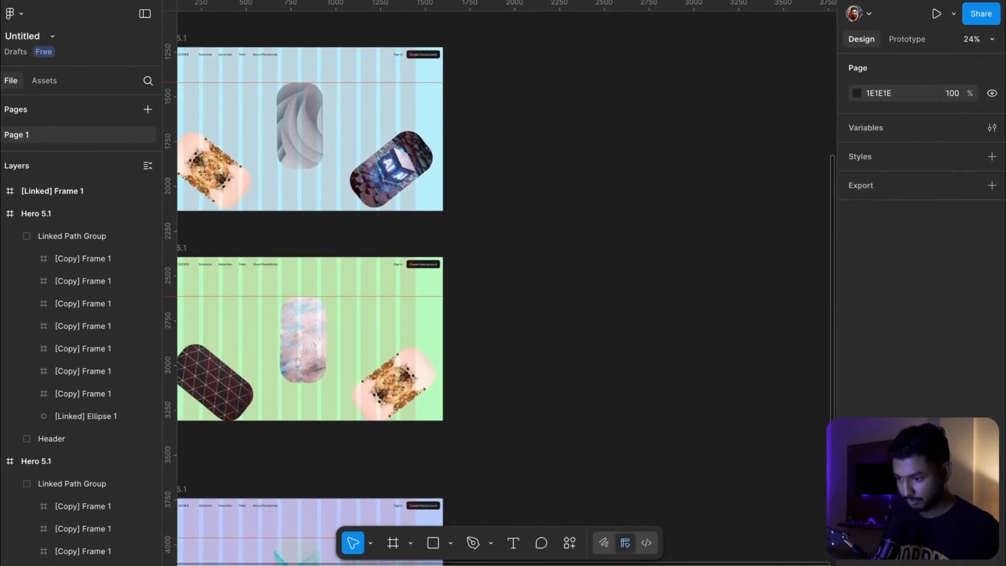
pyautogui.scroll(6, 556, 429)
pyautogui.hscroll(-4, 557, 429)
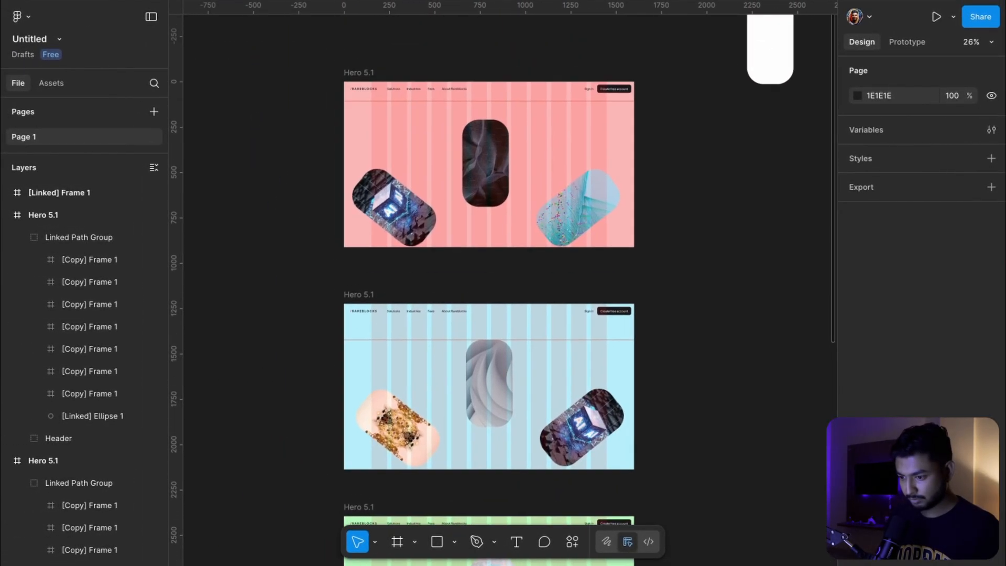
pyautogui.scroll(4, 553, 415)
pyautogui.scroll(4, 554, 414)
pyautogui.hscroll(-1, 553, 414)
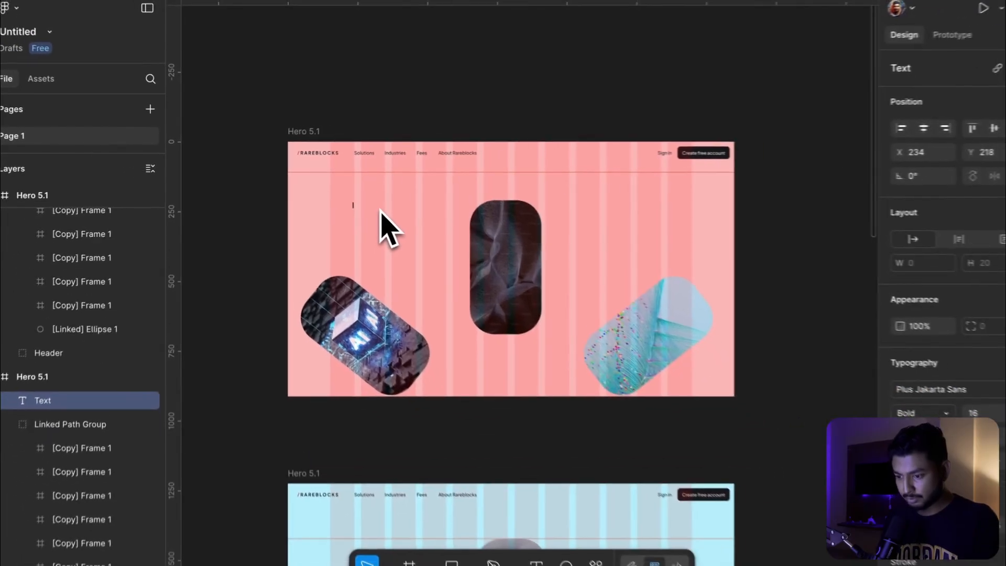
pyautogui.write('TAKE A SPINK')
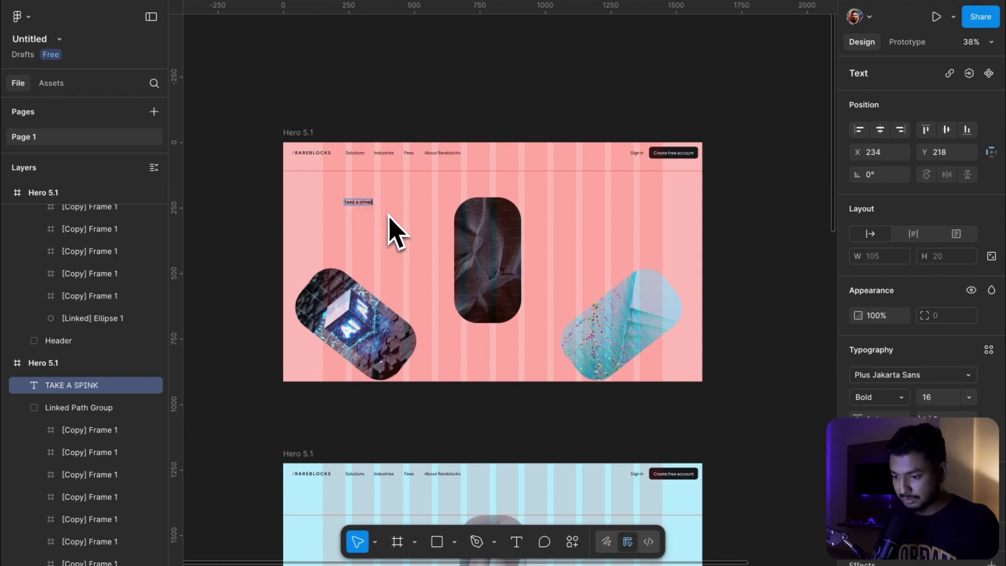
pyautogui.press('BackSpace')
pyautogui.press('Escape')
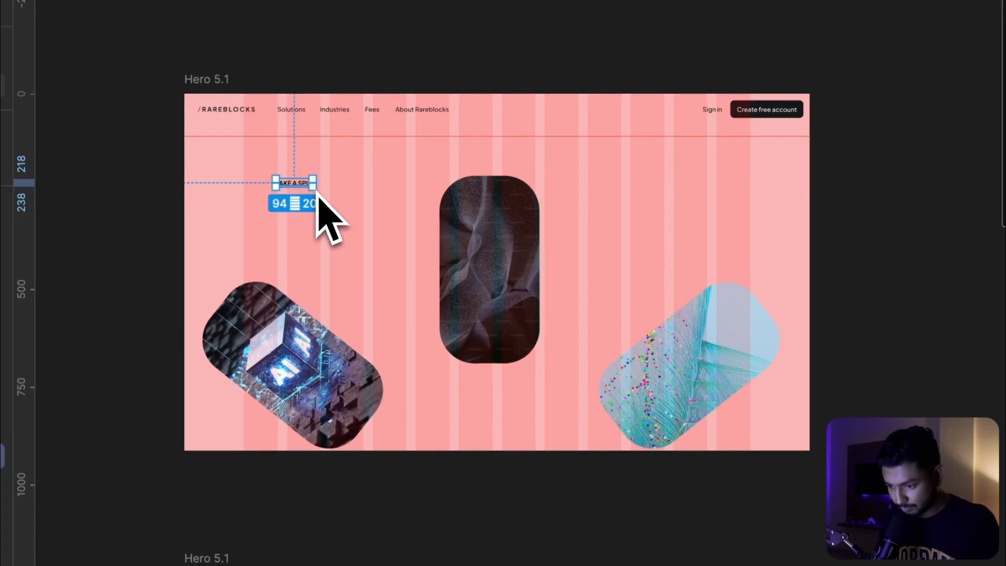
# Step: Scale the TAKE A SPIN heading to about 1295 × 278 and position it at X 153, Y 202.91 across the frame
pyautogui.moveTo(327, 198); pyautogui.dragTo(461, 283)
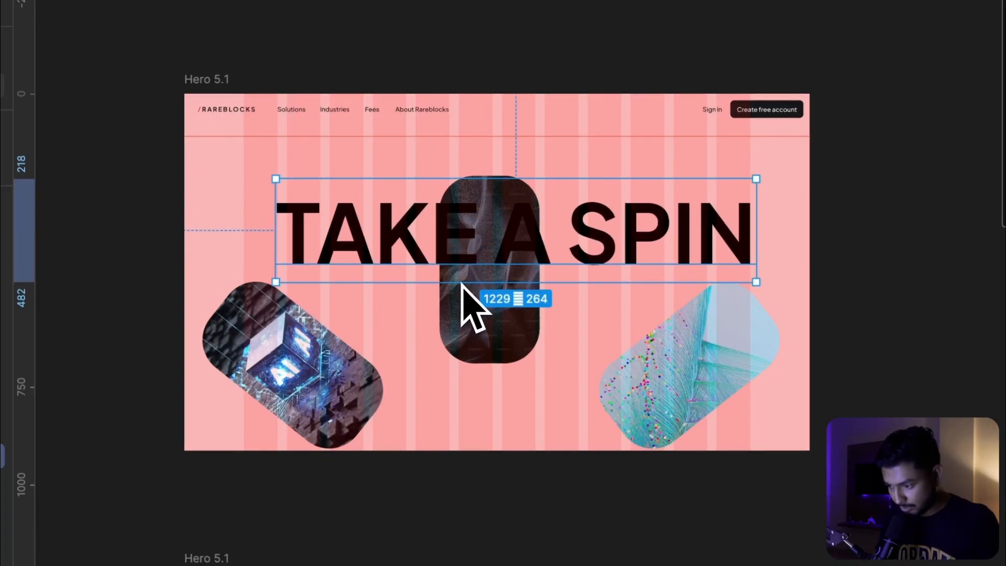
pyautogui.moveTo(318, 221); pyautogui.dragTo(306, 218)
pyautogui.moveTo(730, 223); pyautogui.dragTo(750, 226)
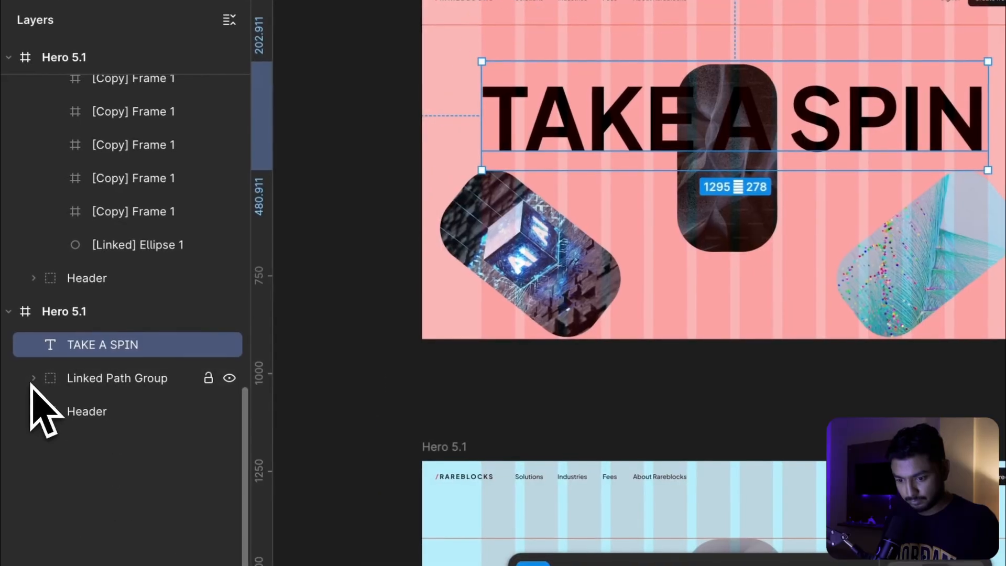
# Step: Send the TAKE A SPIN heading behind the Linked Path Group and Header layers, and set its fill to white
pyautogui.click(73, 382)
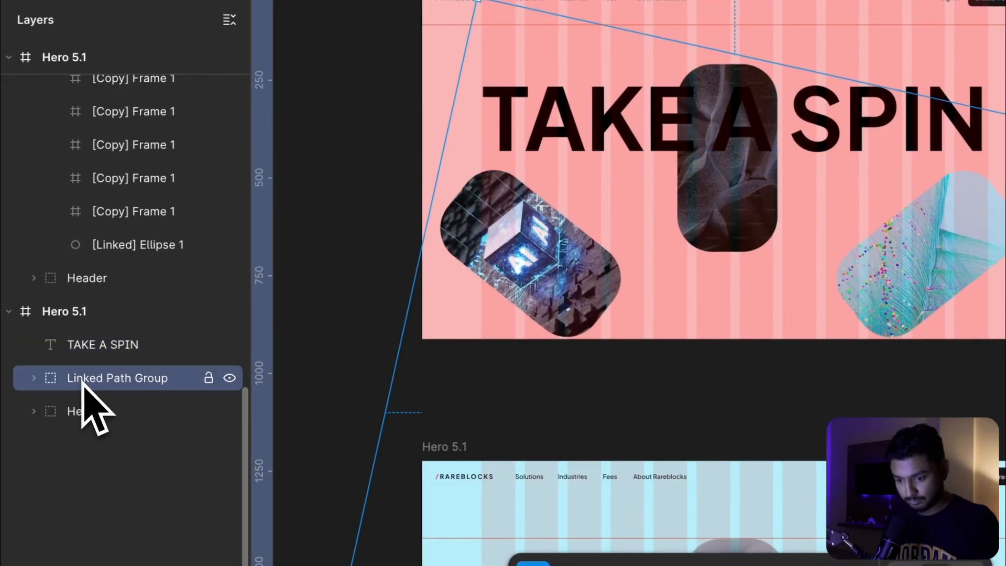
pyautogui.click(73, 347)
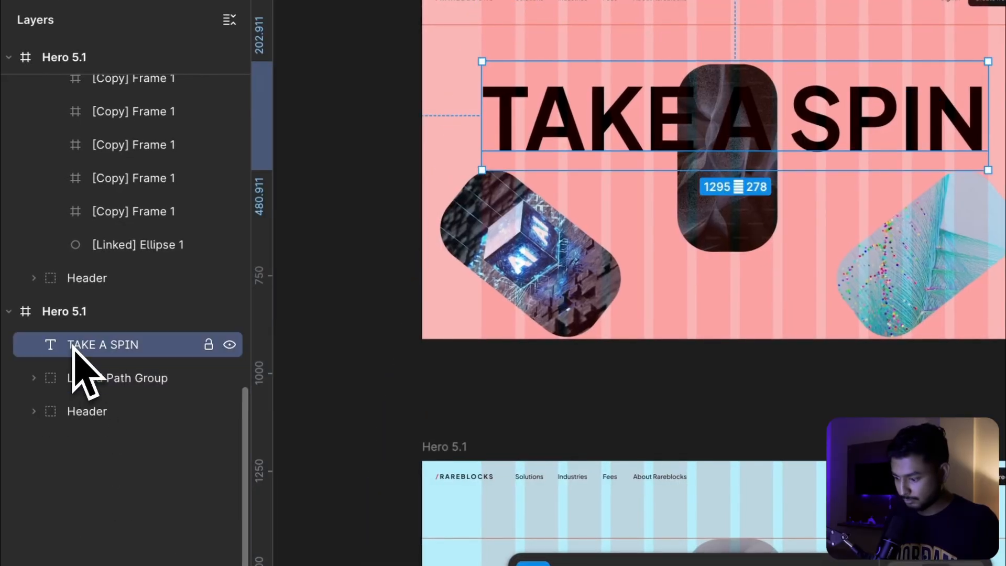
pyautogui.hotkey('ctrl', 'shift', 'Down')
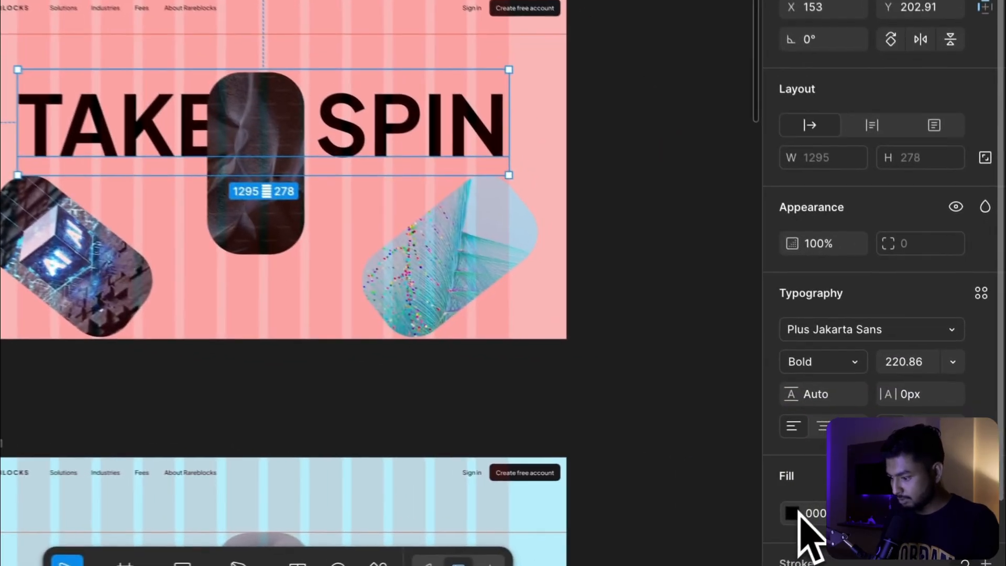
pyautogui.click(858, 501)
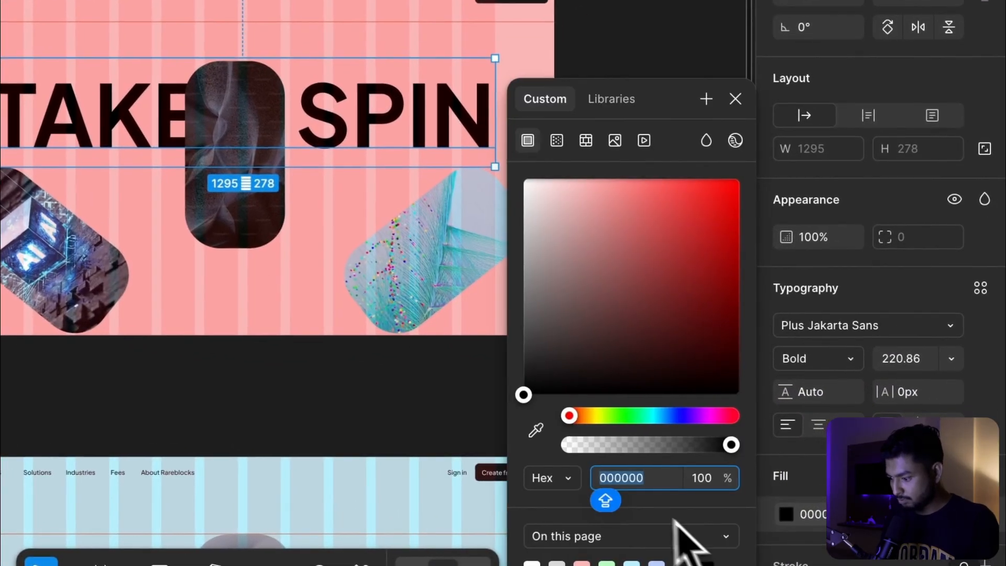
pyautogui.click(528, 179)
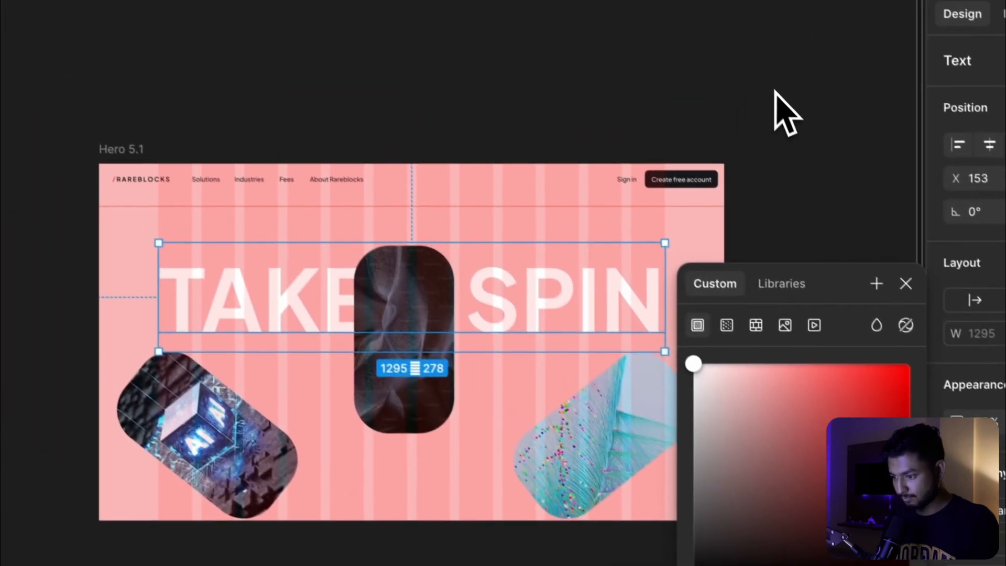
pyautogui.click(772, 92)
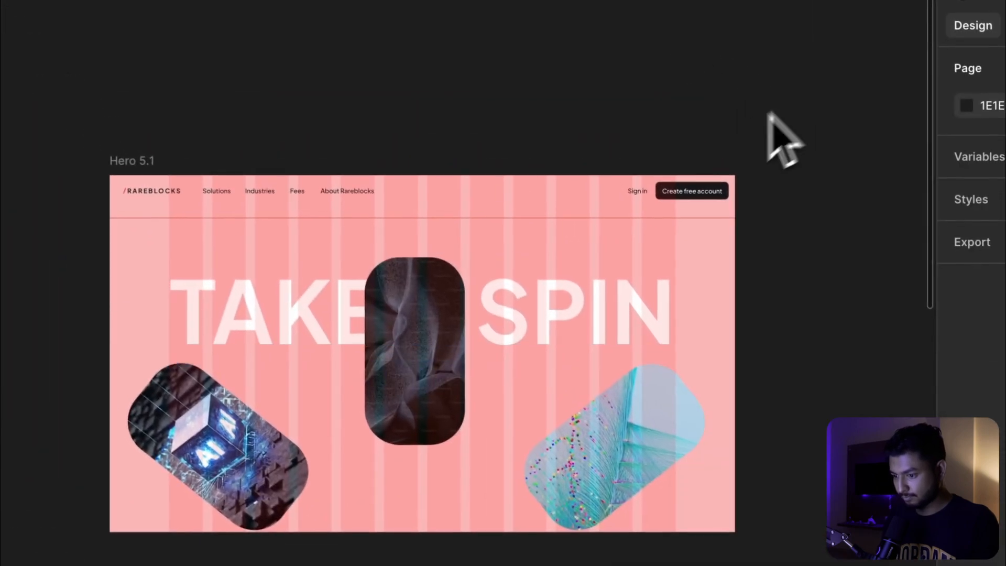
# Step: Copy the white TAKE A SPIN heading into the light cyan Hero 5.1 frame and send it behind the cards
pyautogui.click(540, 319)
pyautogui.scroll(-10, 425, 341)
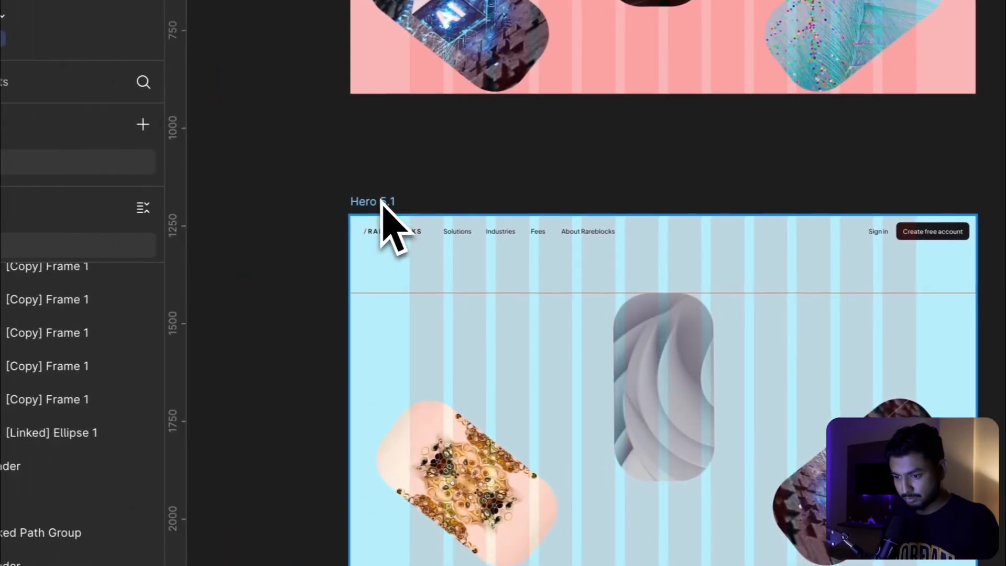
pyautogui.click(381, 203)
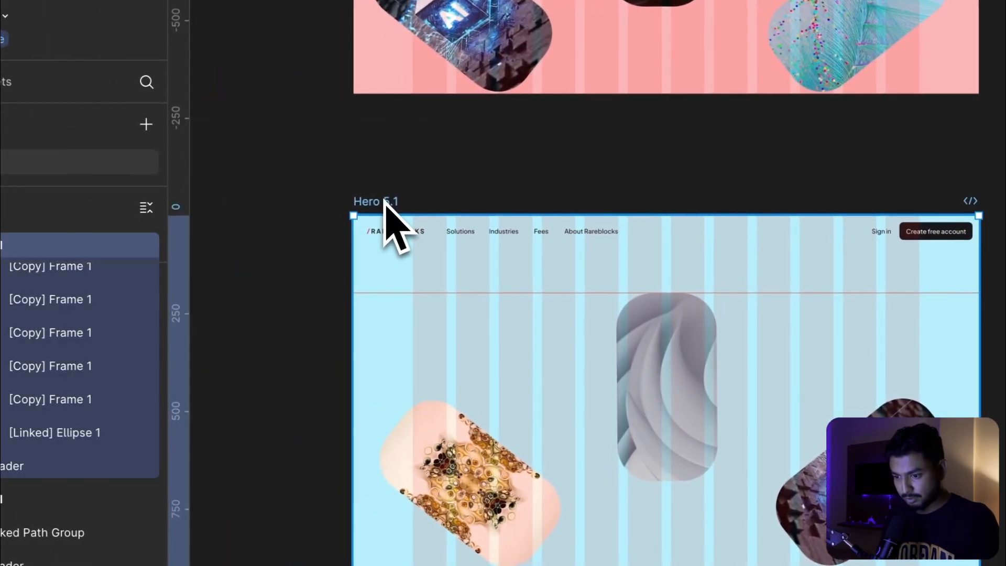
pyautogui.hotkey('ctrl', 'v')
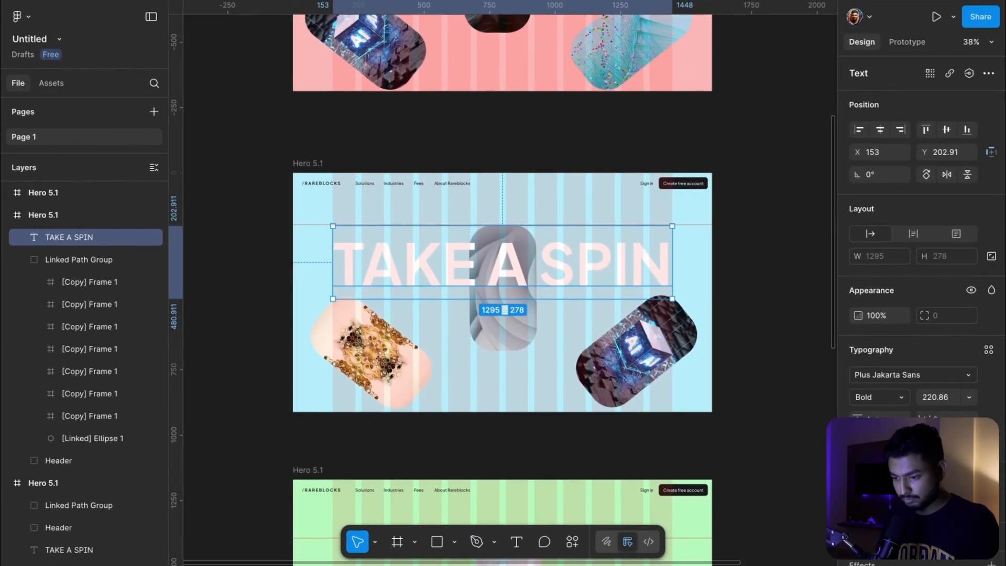
pyautogui.hotkey('ctrl', 'shift', '[')
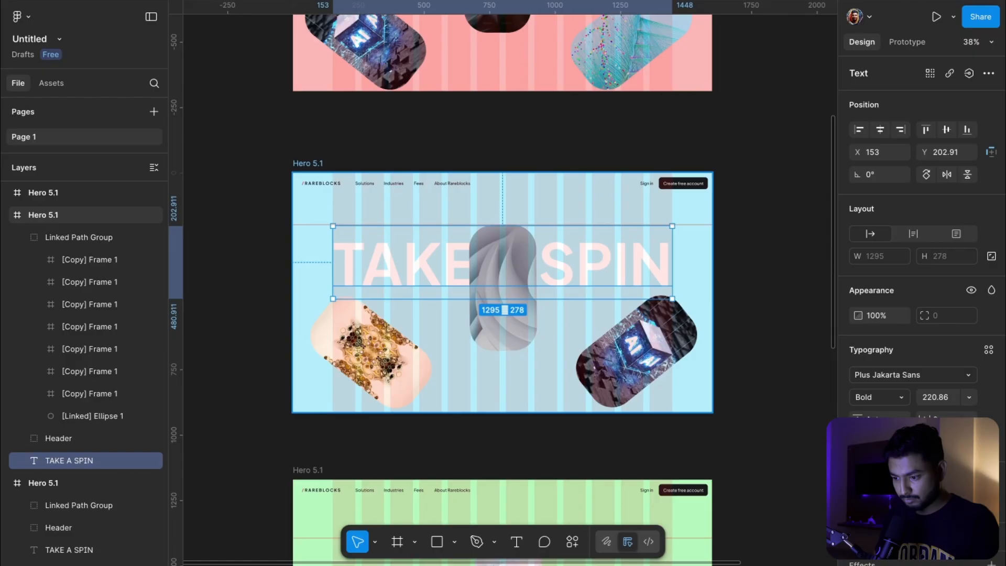
# Step: Paste the TAKE A SPIN heading into the light green Hero 5.1 frame and send it behind the cards
pyautogui.scroll(-3, 315, 166)
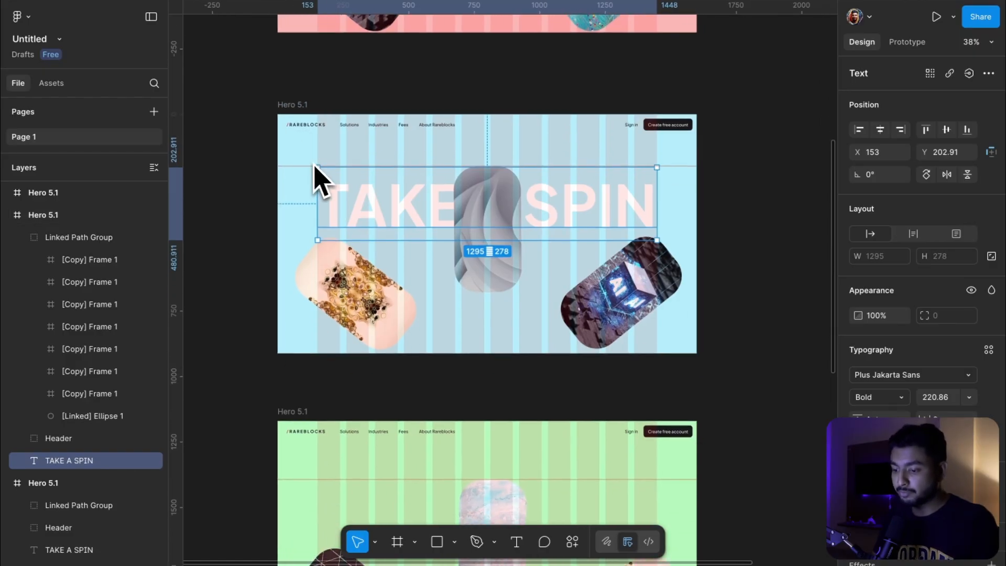
pyautogui.scroll(-5, 381, 229)
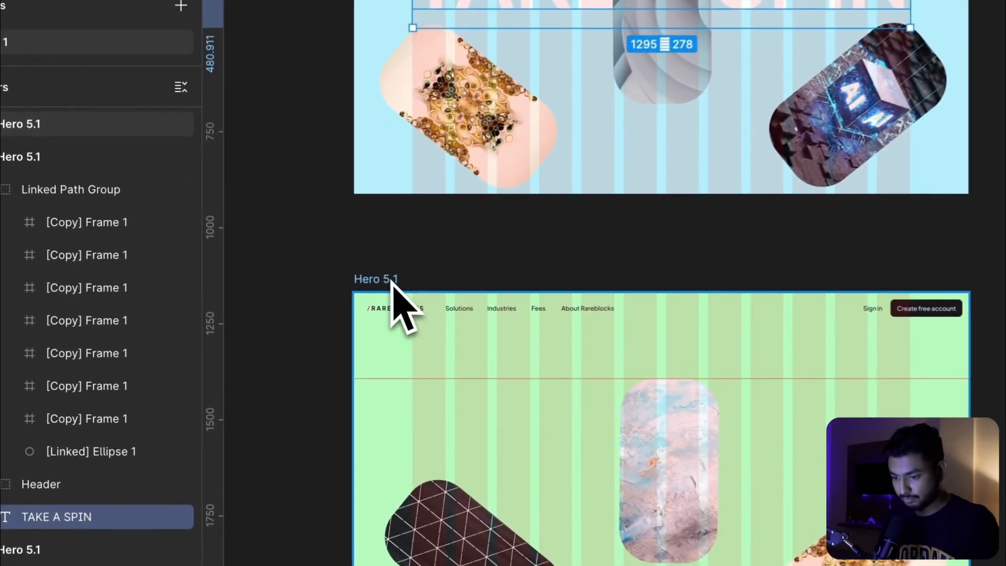
pyautogui.click(297, 298)
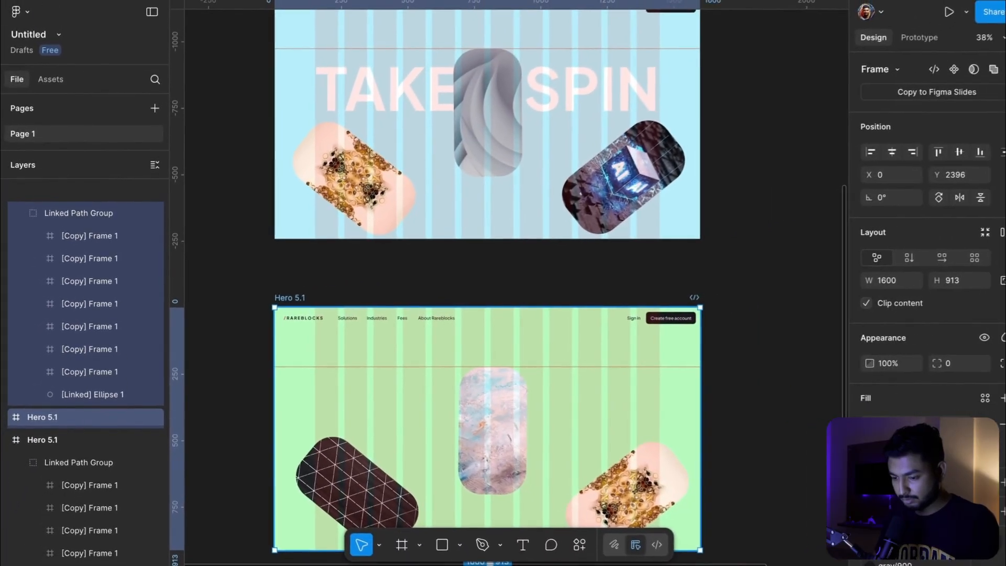
pyautogui.scroll(-5, 406, 126)
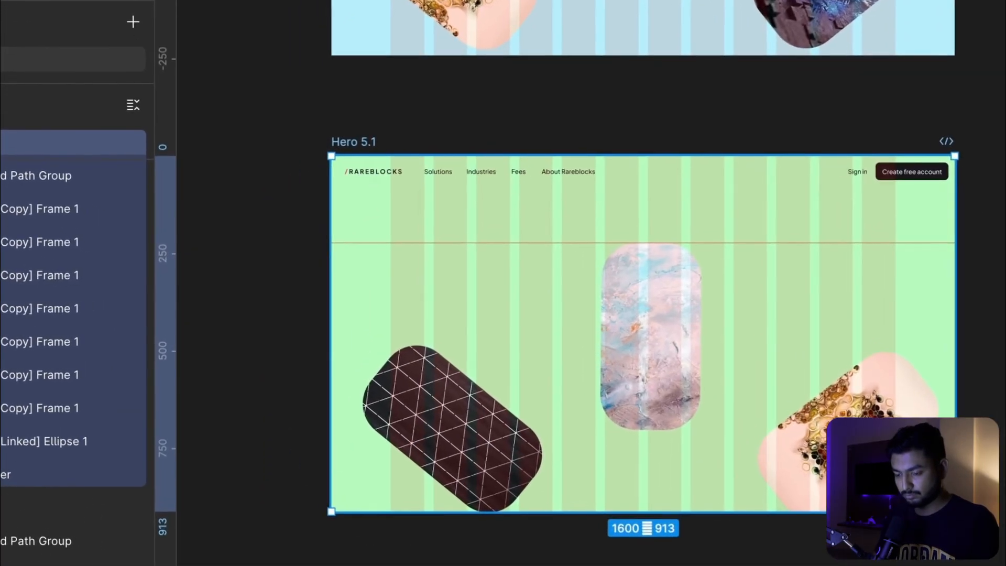
pyautogui.hotkey('ctrl', 'v')
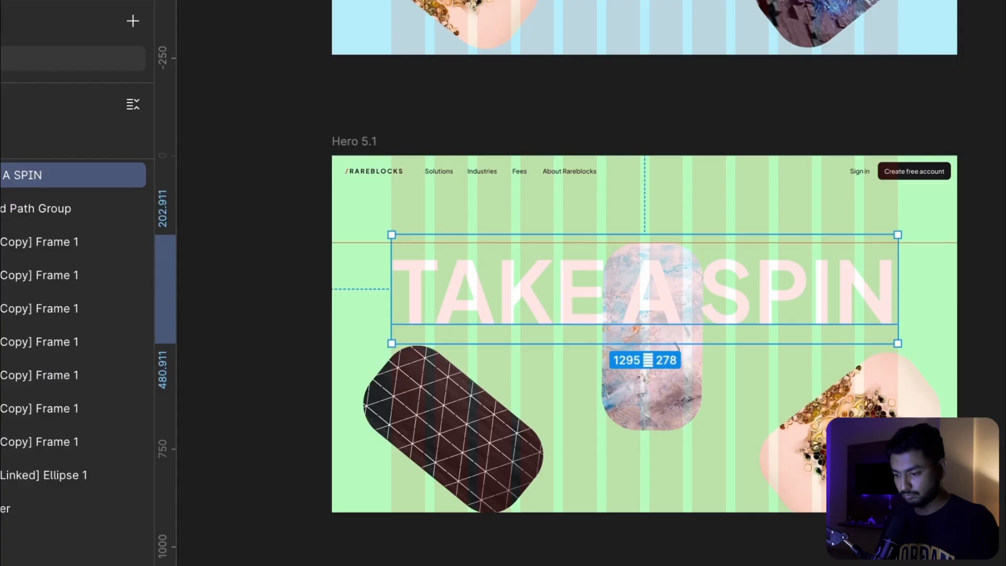
pyautogui.hotkey('ctrl', 'shift', '[')
# Step: Paste the TAKE A SPIN heading into the light blue Hero 5.1 frame and send it behind the cards
pyautogui.scroll(-10, 490, 404)
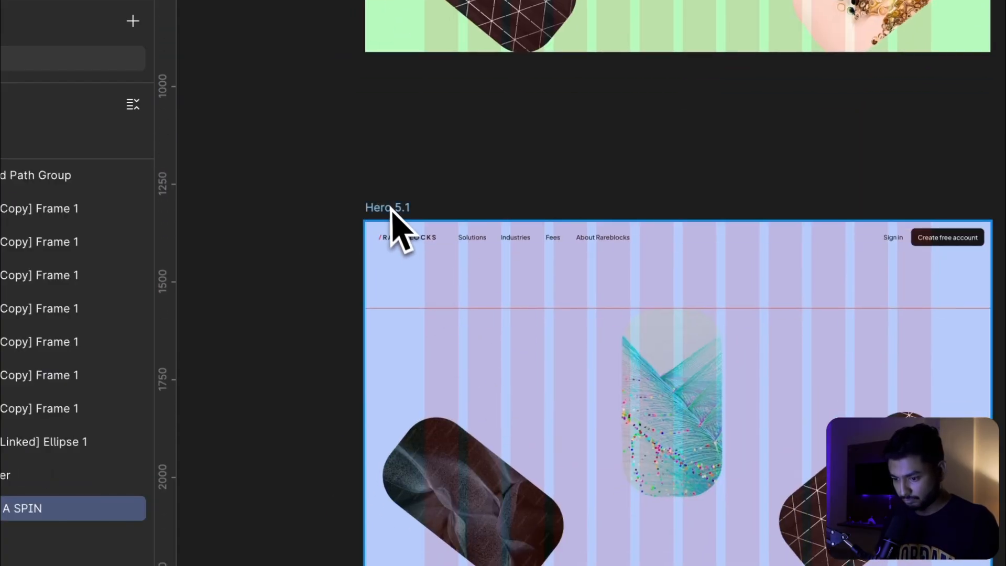
pyautogui.click(387, 206)
pyautogui.hotkey('ctrl', 'v')
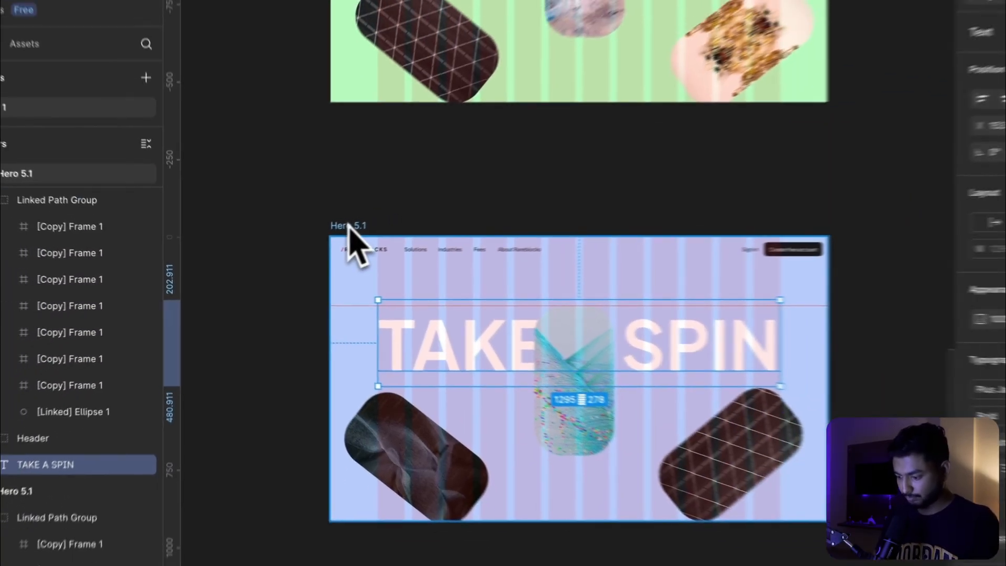
# Step: Duplicate the pink Hero 5.1 frame and place the copy directly above the original
pyautogui.scroll(8, 579, 207)
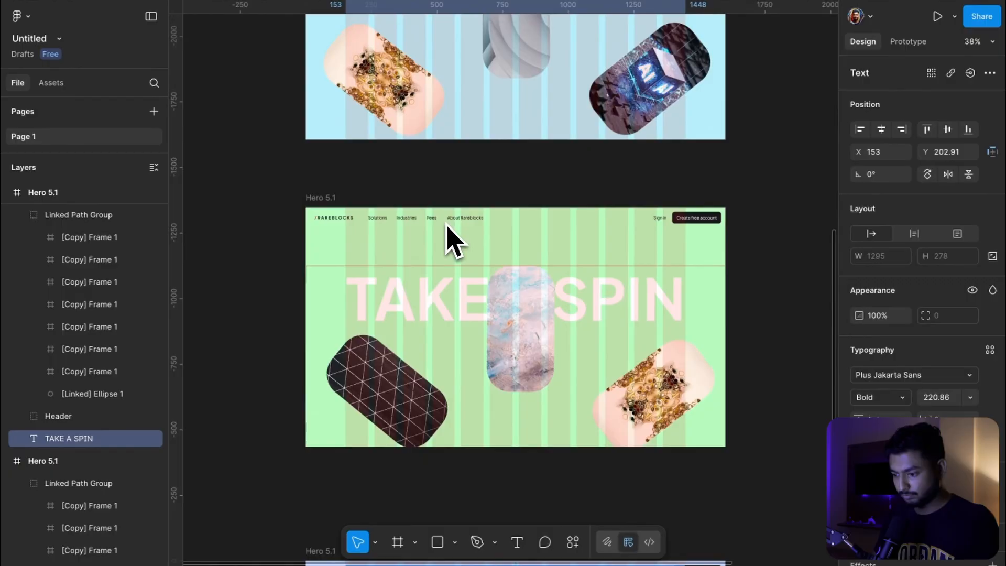
pyautogui.scroll(10, 448, 239)
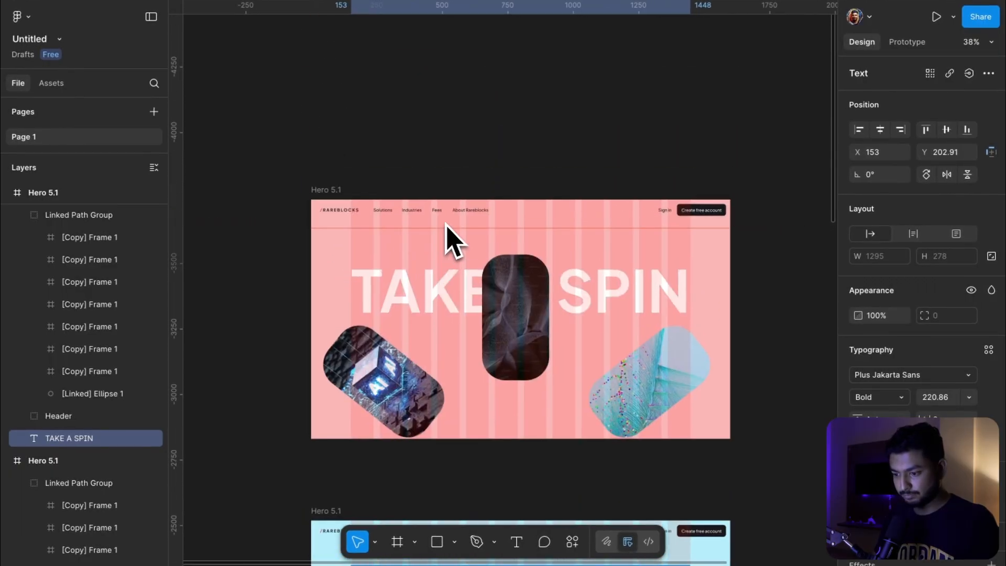
pyautogui.scroll(-3, 448, 238)
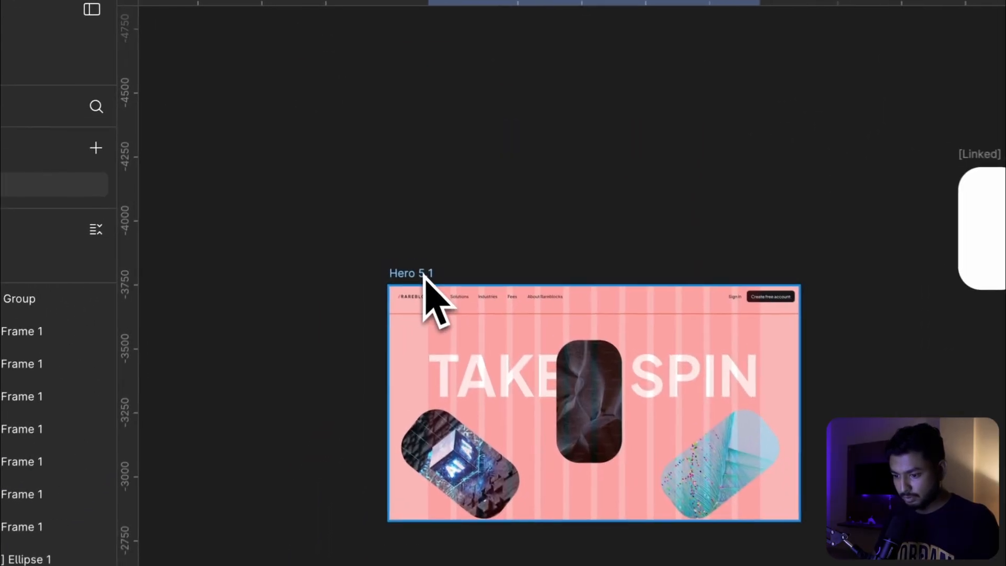
pyautogui.click(427, 283)
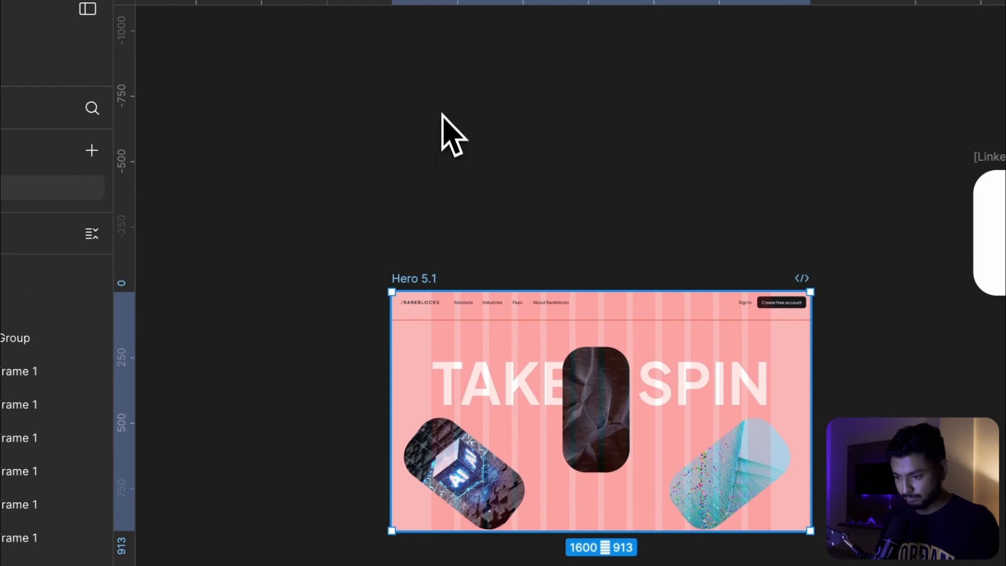
pyautogui.moveTo(429, 276); pyautogui.dragTo(434, 27)
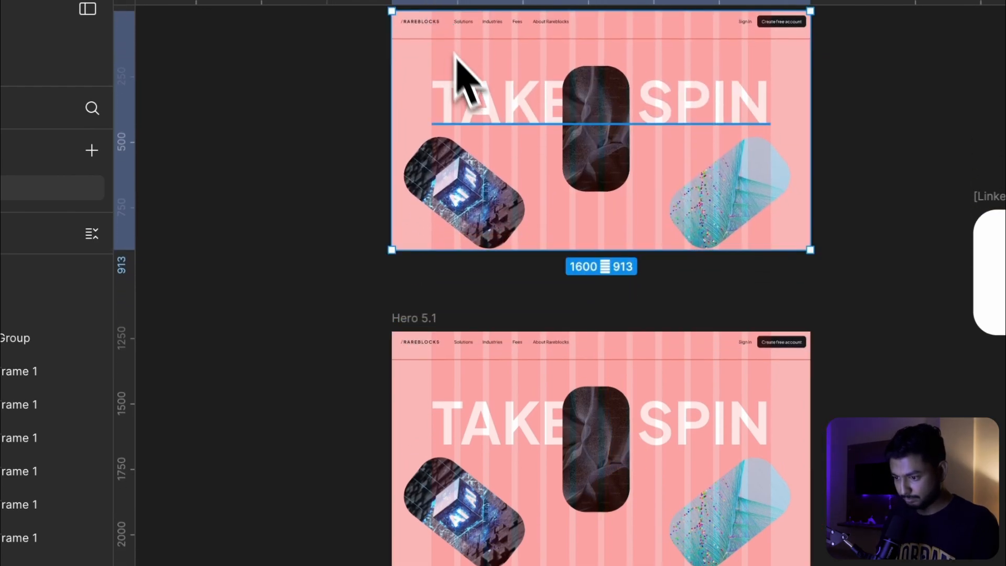
# Step: Scale the heading in the topmost pink frame to about 763 × 164 and move it above the frame to X 416, Y -147
pyautogui.scroll(5, 461, 68)
pyautogui.scroll(2, 468, 82)
pyautogui.hscroll(1, 468, 82)
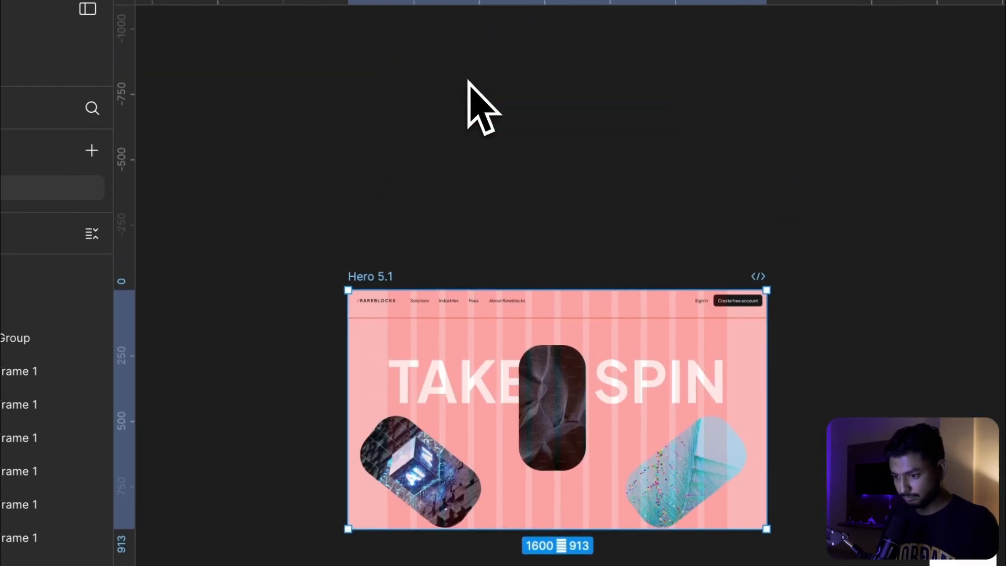
pyautogui.click(453, 402)
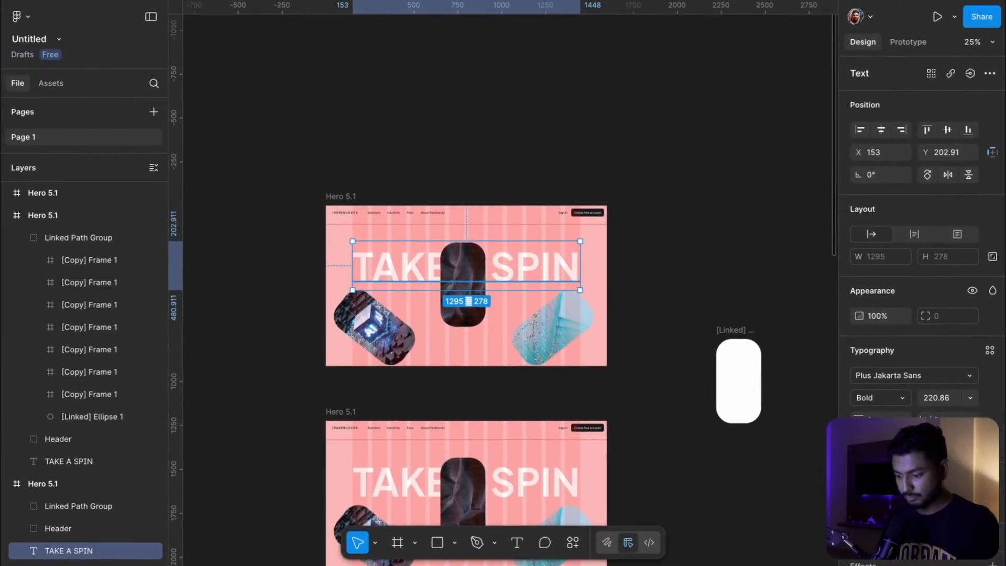
pyautogui.press('k')
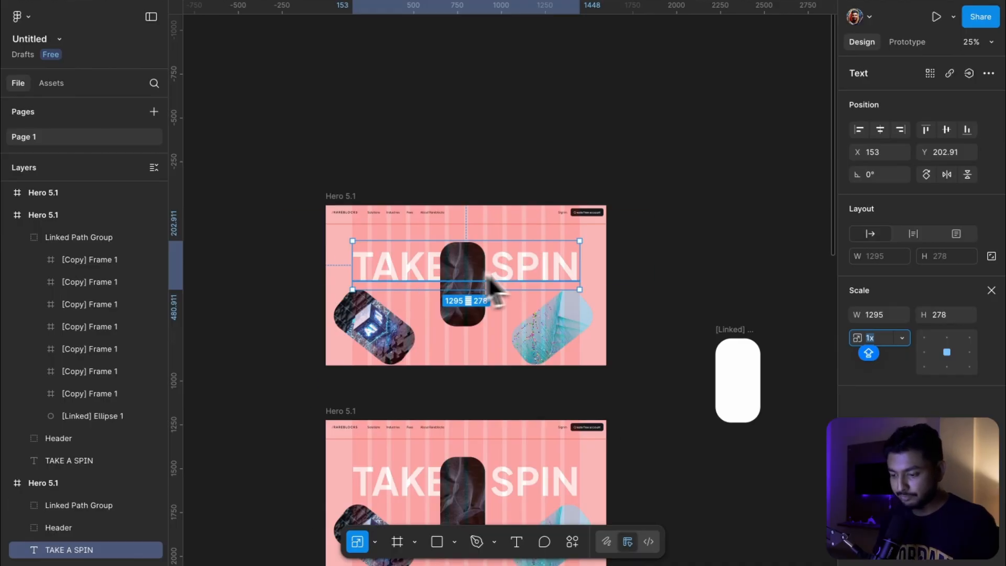
pyautogui.moveTo(579, 289); pyautogui.dragTo(468, 204)
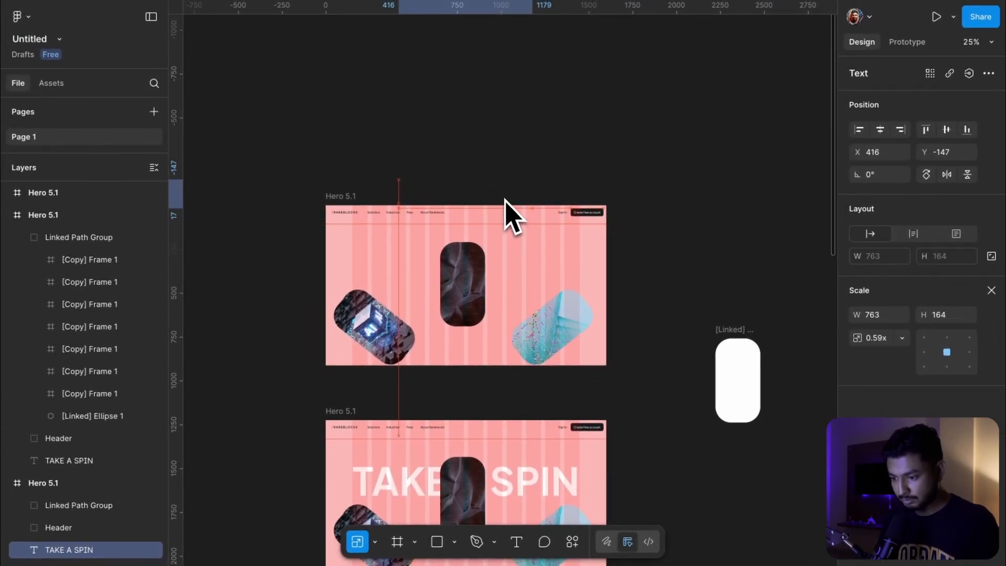
pyautogui.moveTo(504, 198); pyautogui.dragTo(504, 198)
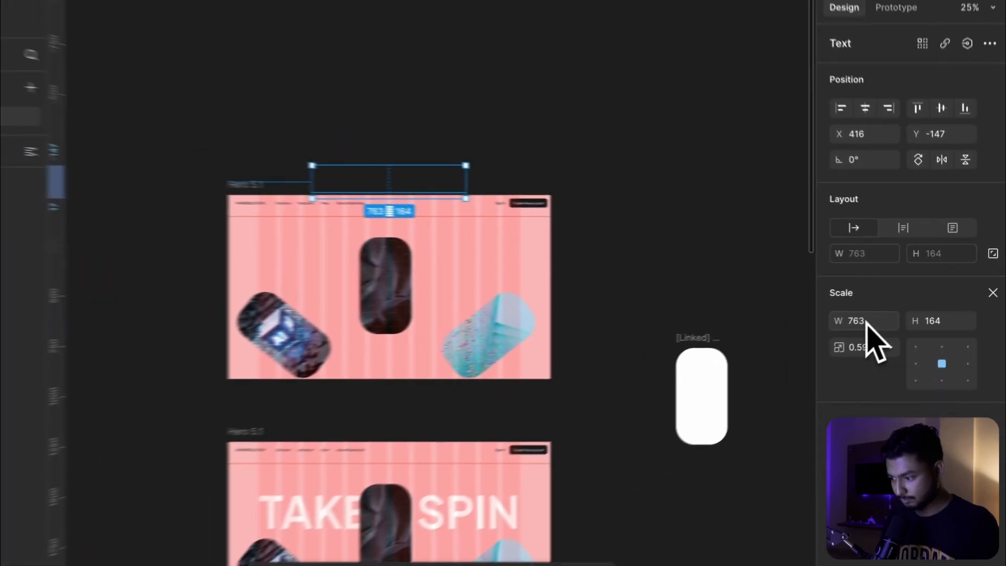
# Step: Set the opacity of the TAKE A SPIN heading above the topmost pink frame to 0%
pyautogui.press('v')
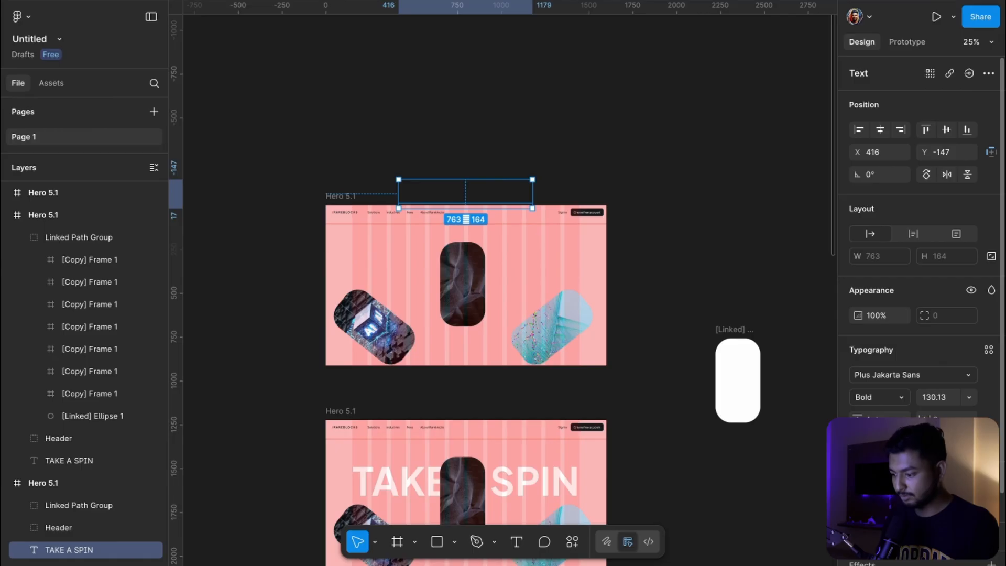
pyautogui.scroll(-1, 921, 309)
pyautogui.scroll(1, 922, 309)
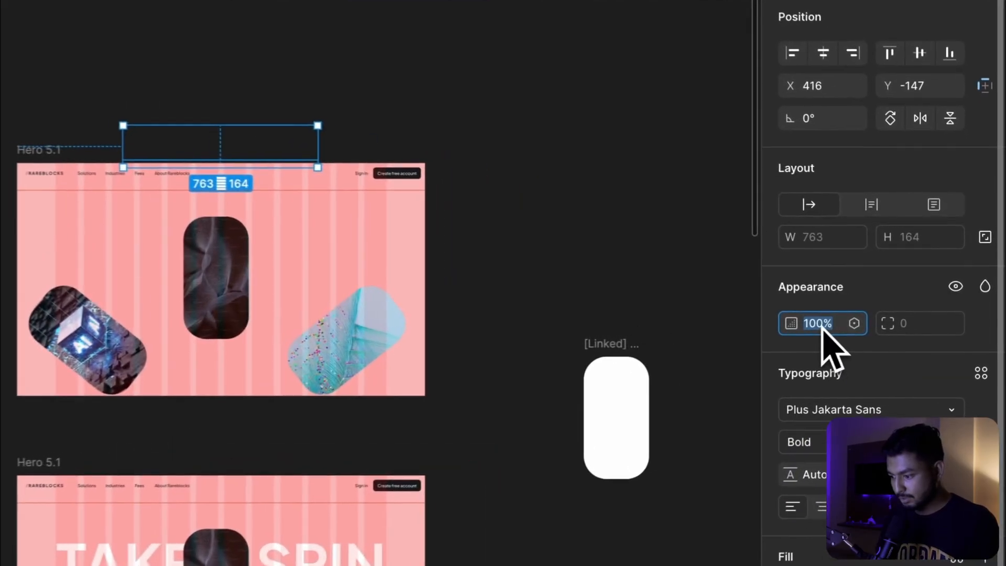
pyautogui.click(880, 316)
pyautogui.write('0')
pyautogui.press('Return')
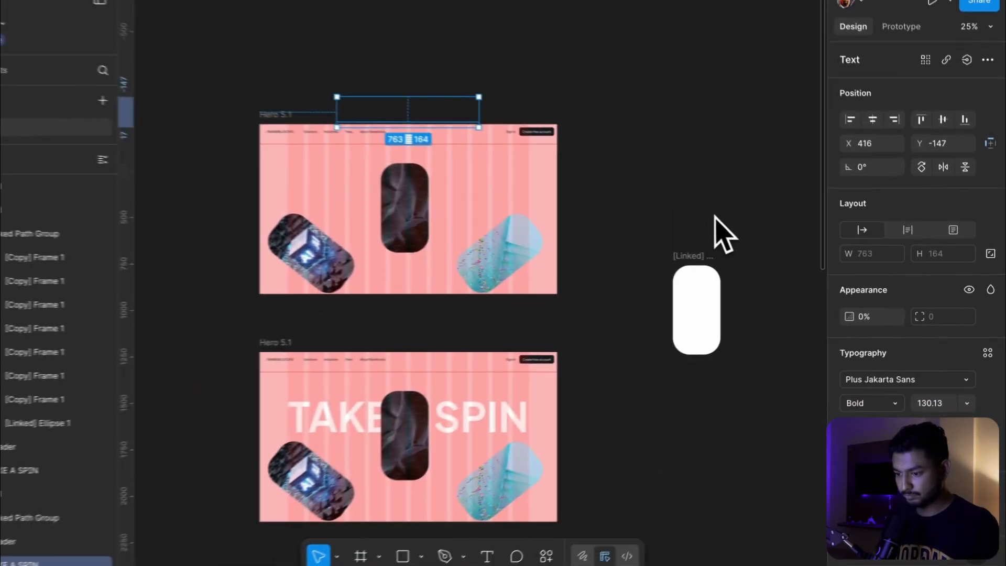
pyautogui.scroll(-5, 724, 234)
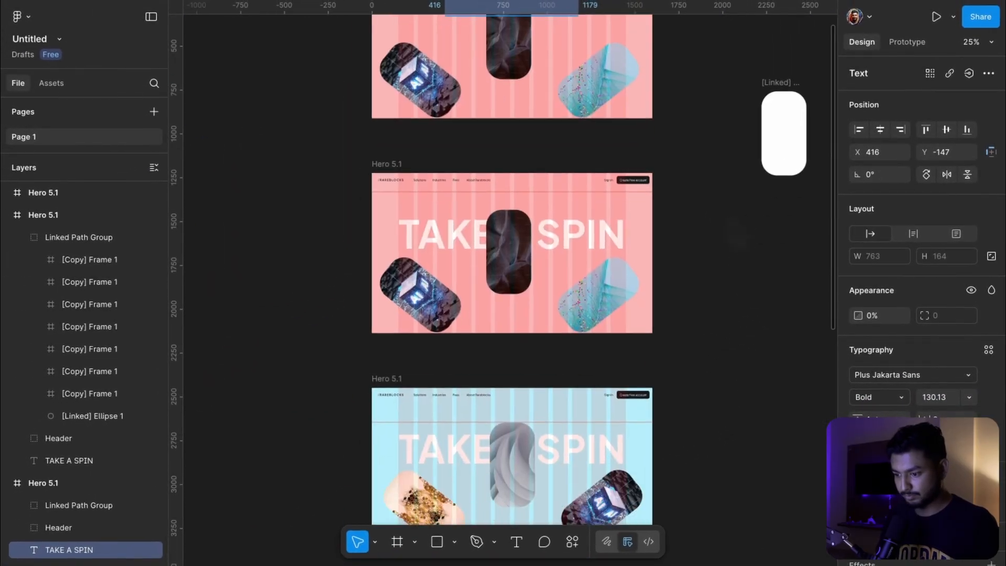
pyautogui.scroll(-3, 725, 215)
pyautogui.scroll(3, 726, 215)
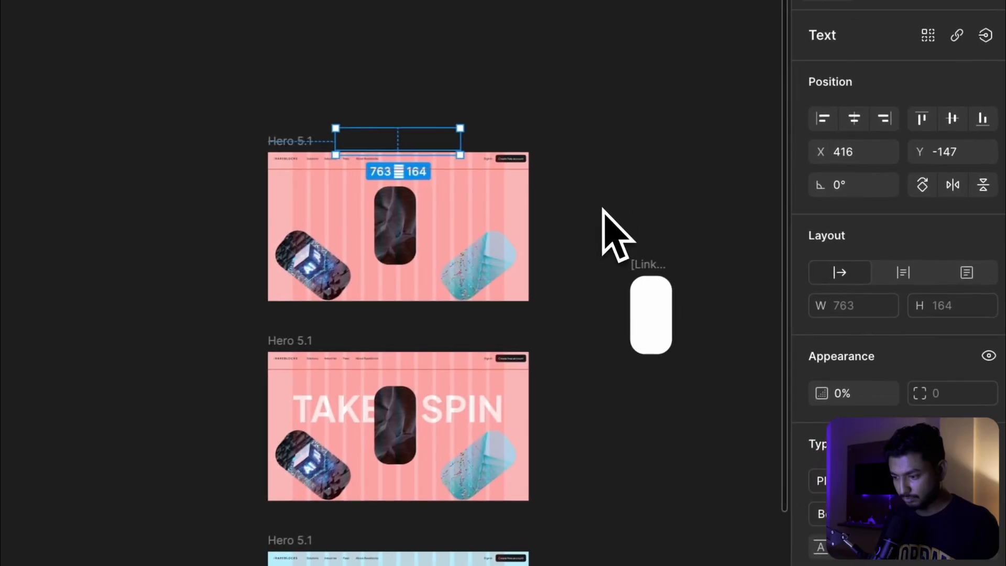
pyautogui.click(709, 189)
# Step: Move the AI cube card behind the central dark card in the topmost pink frame and rotate it to nearly upright
pyautogui.hscroll(-3, 598, 209)
pyautogui.scroll(2, 599, 208)
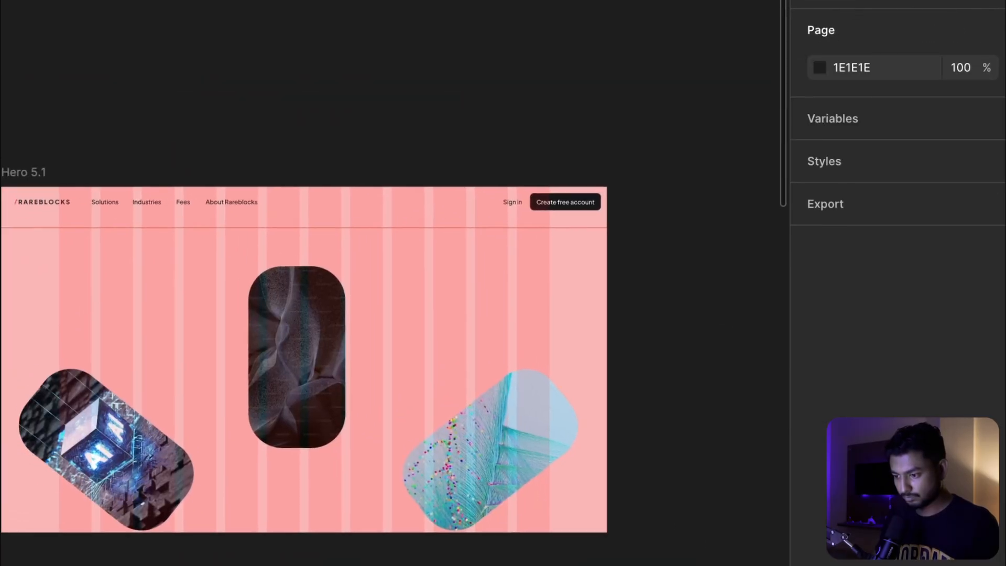
pyautogui.scroll(3, 599, 208)
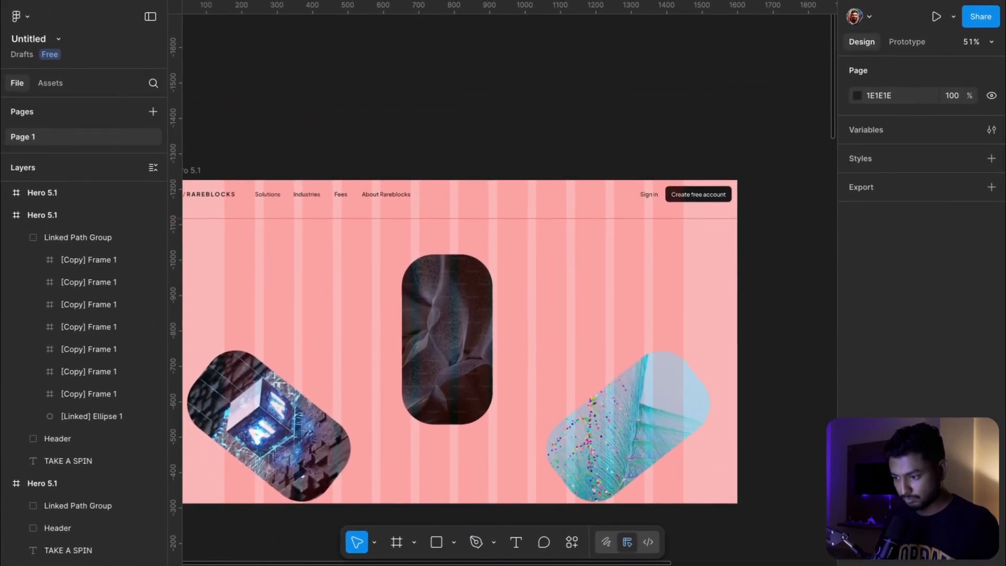
pyautogui.scroll(-3, 599, 209)
pyautogui.hscroll(-3, 599, 209)
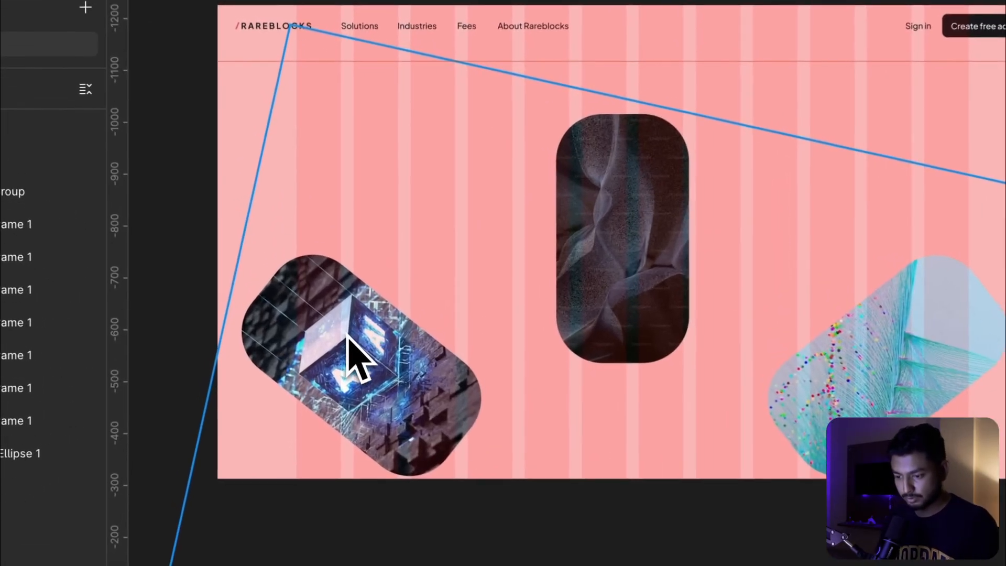
pyautogui.click(348, 336)
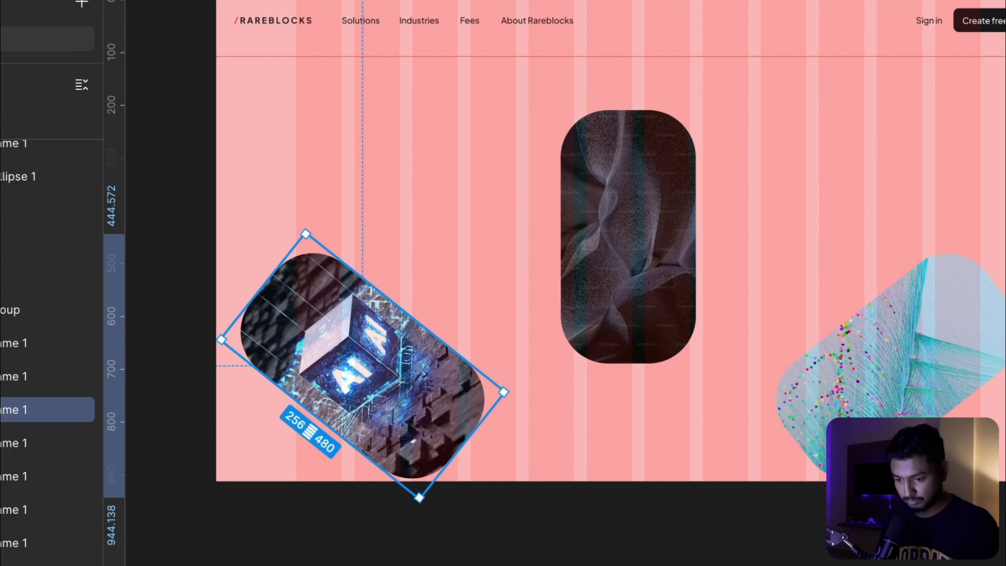
pyautogui.moveTo(361, 338); pyautogui.dragTo(577, 218)
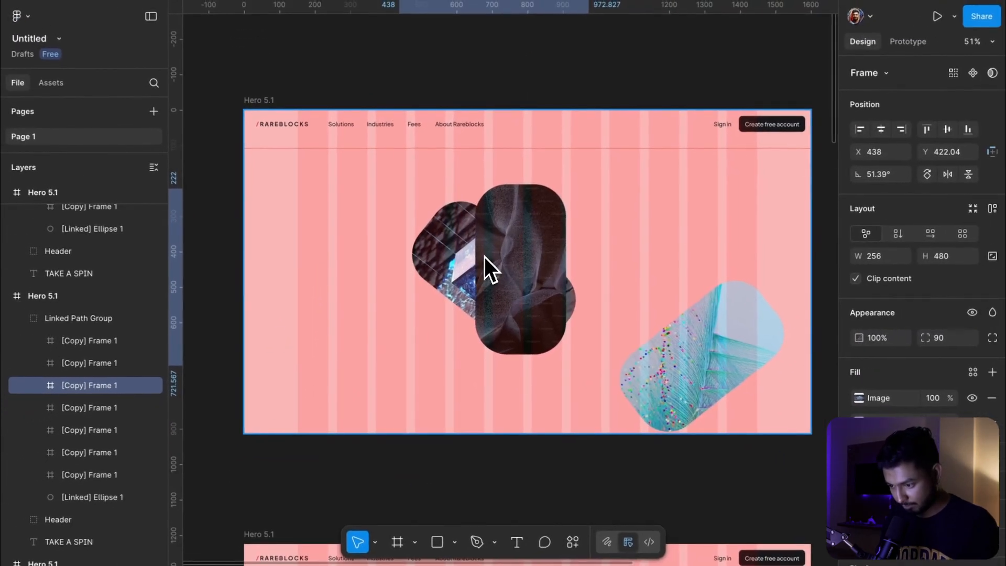
pyautogui.moveTo(489, 257); pyautogui.dragTo(482, 259)
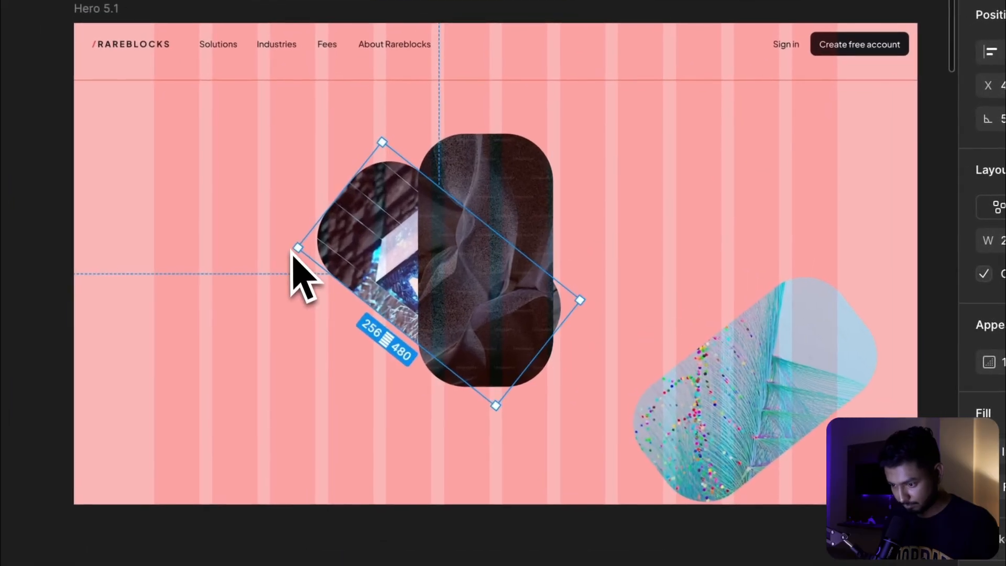
pyautogui.moveTo(317, 224); pyautogui.dragTo(366, 184)
pyautogui.moveTo(393, 251); pyautogui.dragTo(422, 246)
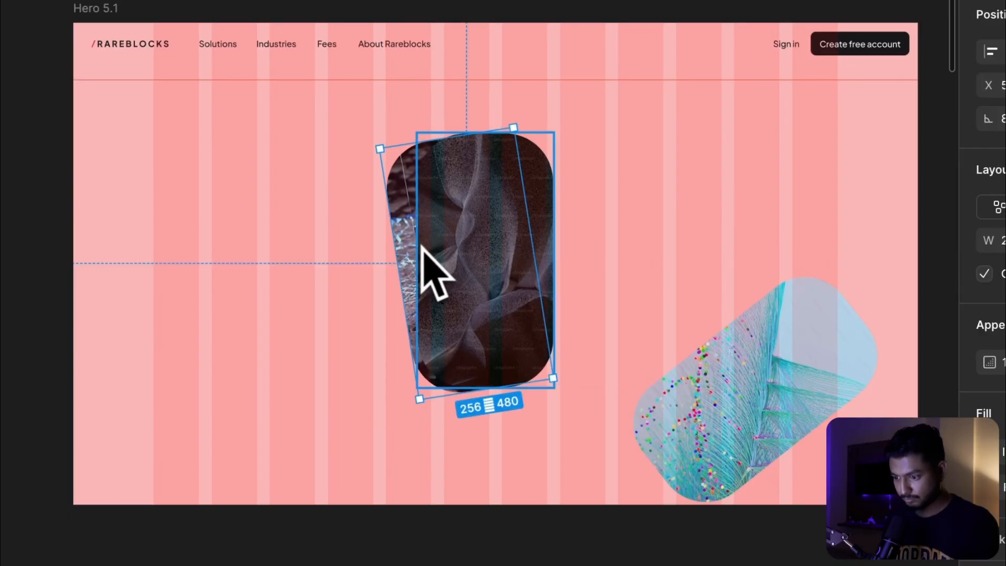
# Step: Move the teal wire-pattern card over to the central stack and bring the dark card in front of it
pyautogui.moveTo(762, 342); pyautogui.dragTo(578, 260)
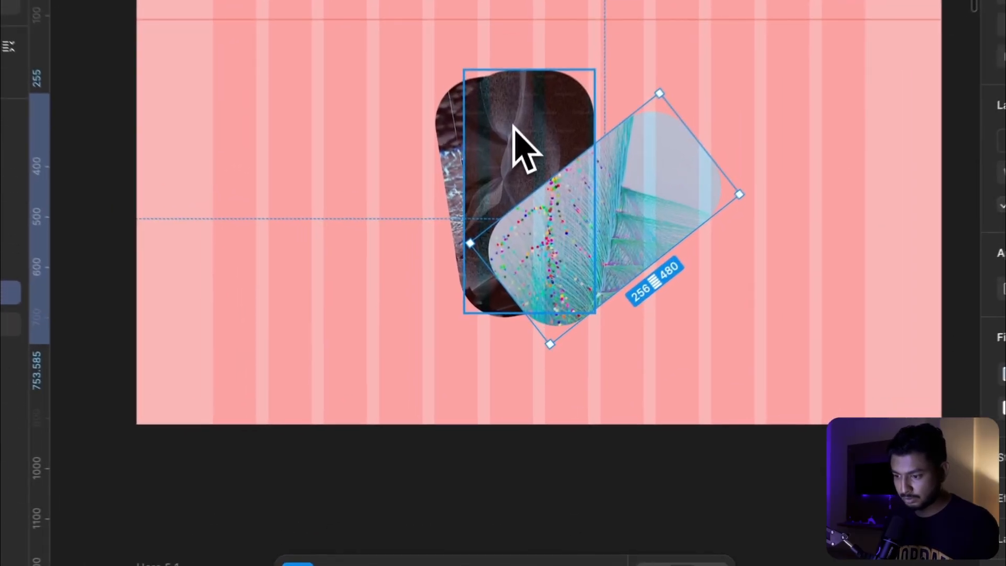
pyautogui.click(510, 224)
pyautogui.scroll(-3, 510, 225)
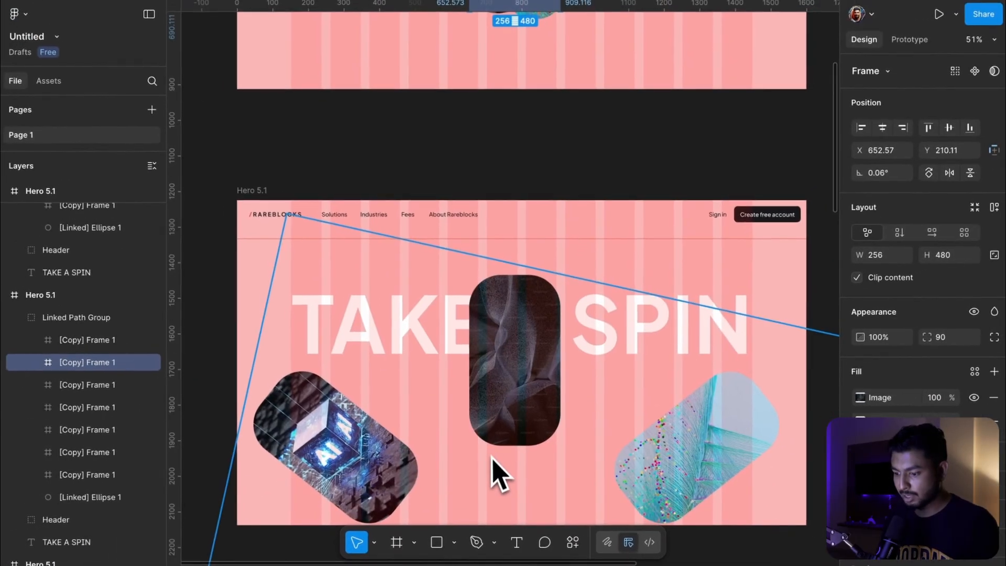
pyautogui.scroll(5, 493, 457)
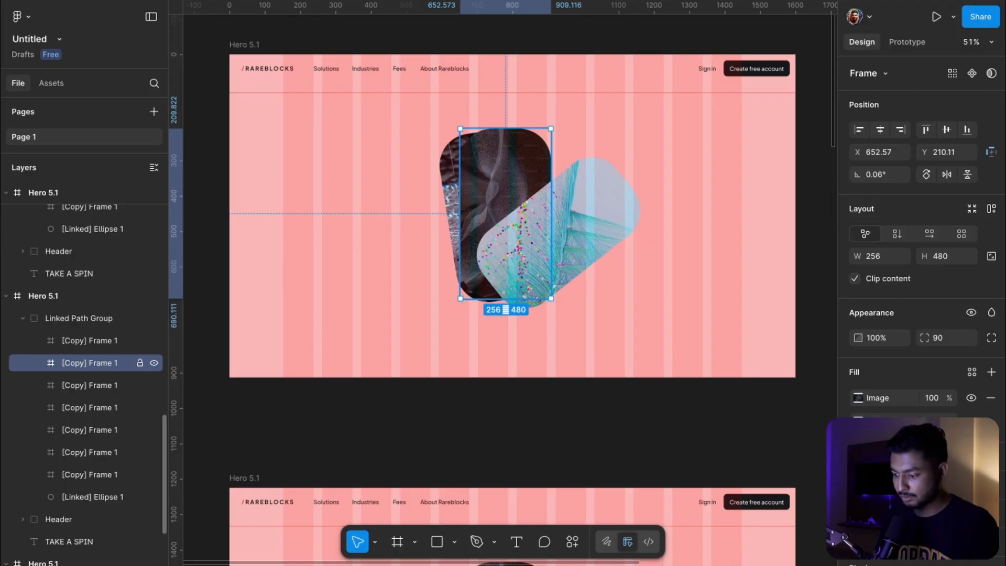
pyautogui.hotkey('ctrl', ']')
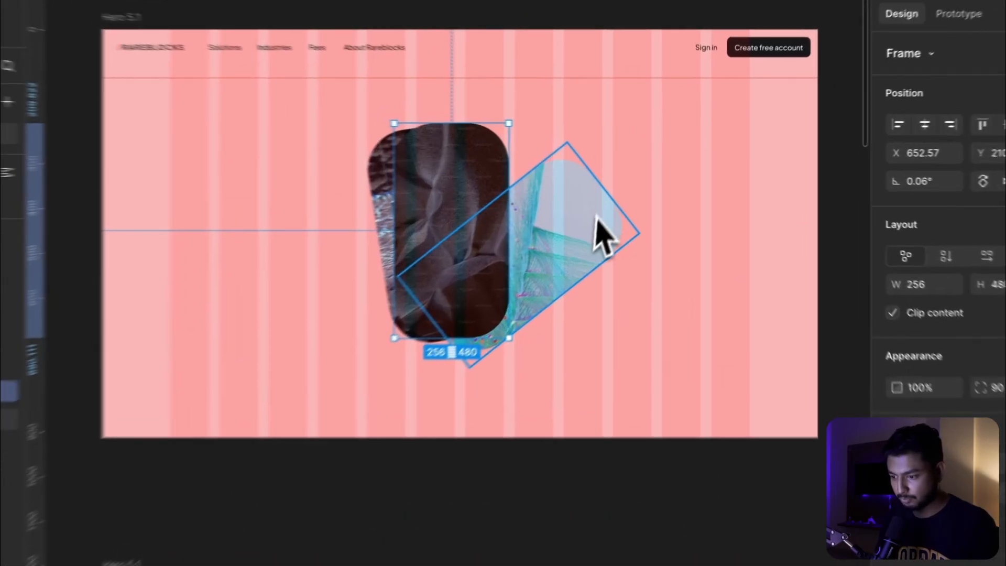
# Step: Rotate the teal card to -22.5° and tuck it behind the dark card at X 799.67, Y 185
pyautogui.click(596, 216)
pyautogui.moveTo(645, 243); pyautogui.dragTo(591, 198)
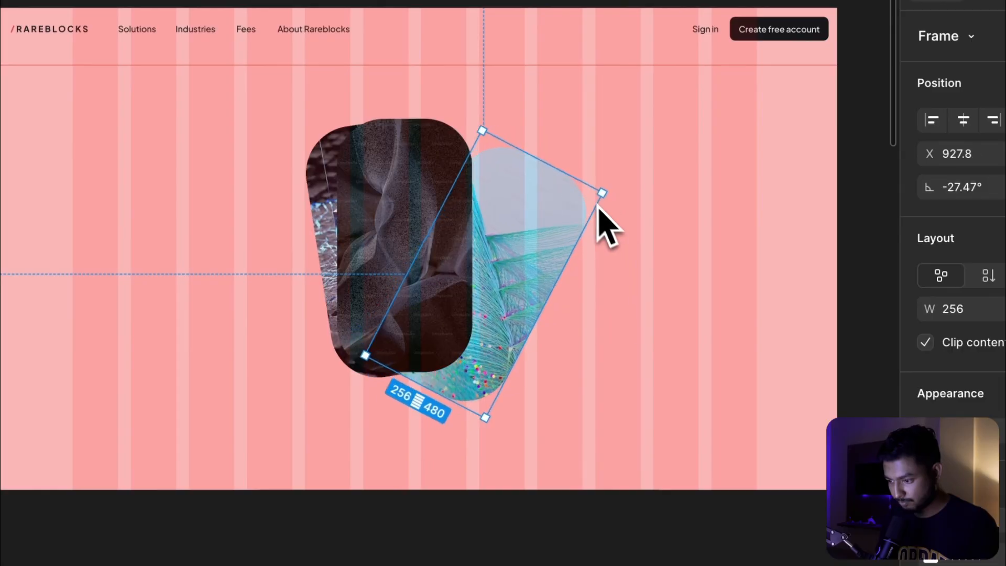
pyautogui.moveTo(542, 247); pyautogui.dragTo(485, 227)
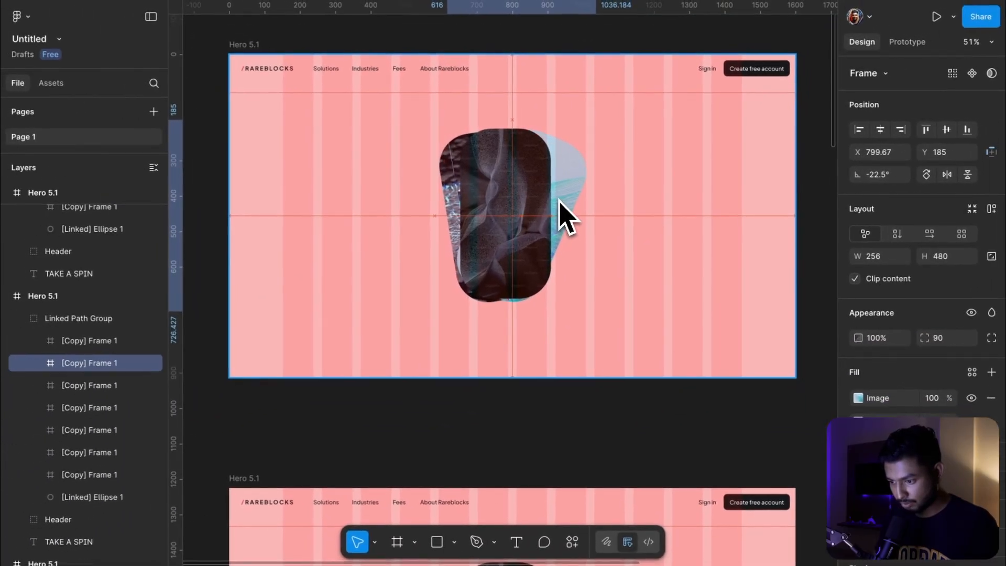
pyautogui.moveTo(559, 200); pyautogui.dragTo(560, 202)
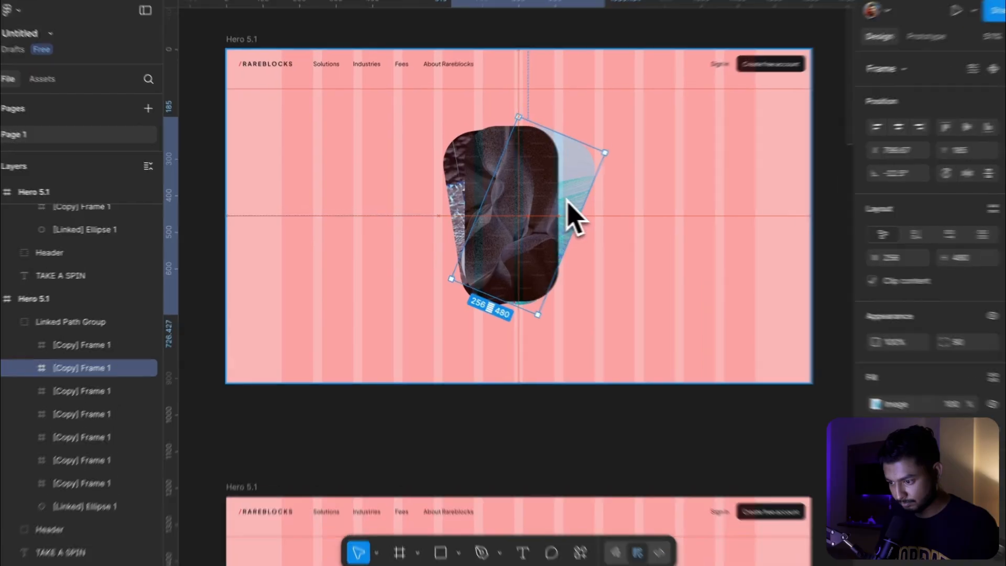
# Step: Move the grey swirl card from below the frame onto the central stack and layer it inside the Linked Path Group beneath the dark card
pyautogui.scroll(-3, 516, 281)
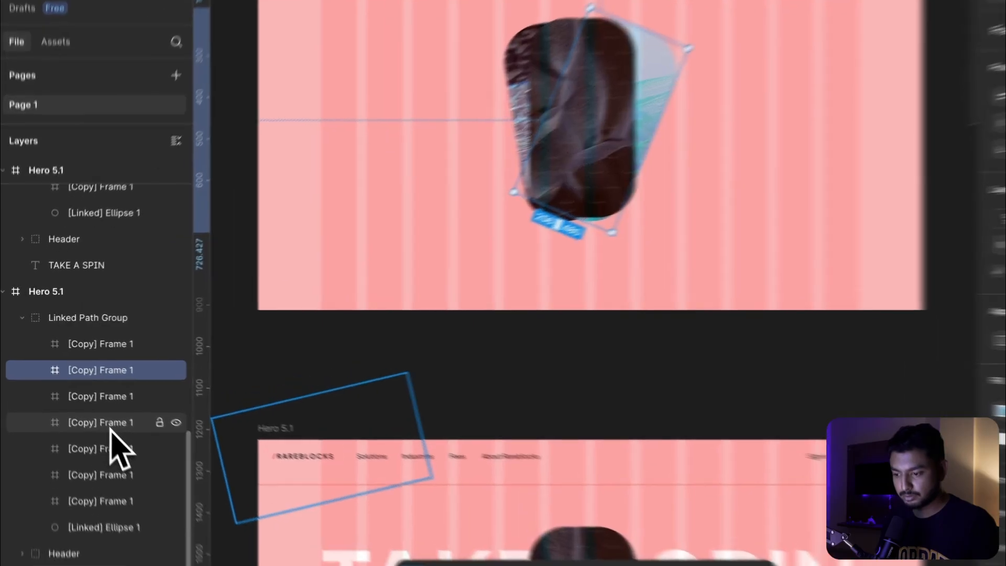
pyautogui.click(101, 407)
pyautogui.moveTo(379, 461); pyautogui.dragTo(486, 149)
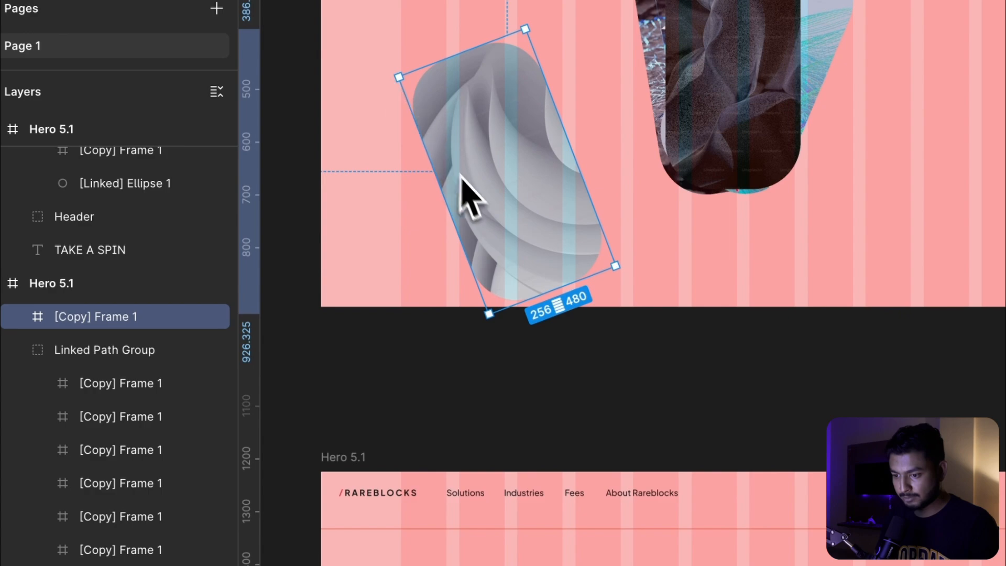
pyautogui.moveTo(565, 117); pyautogui.dragTo(611, 91)
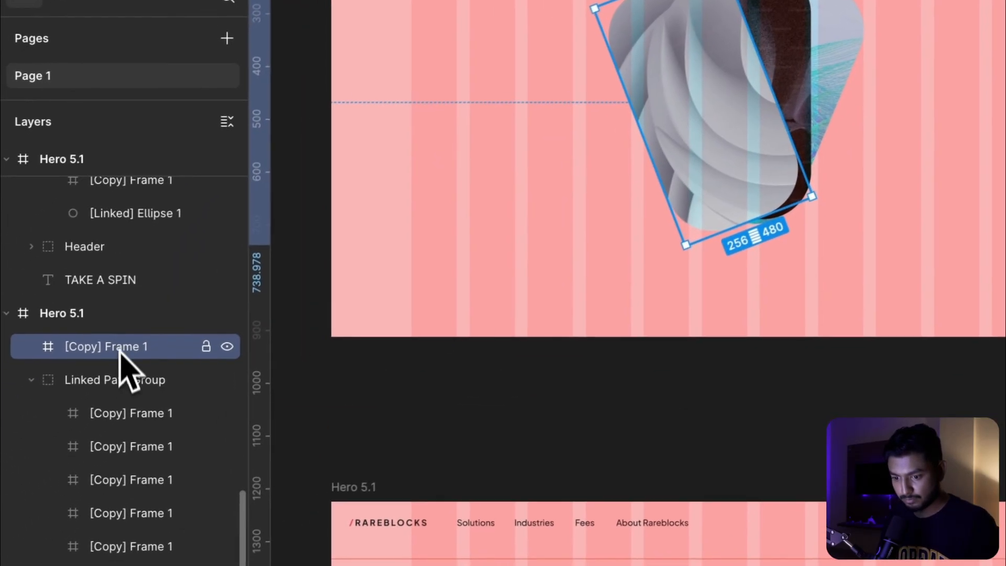
pyautogui.moveTo(119, 350); pyautogui.dragTo(116, 406)
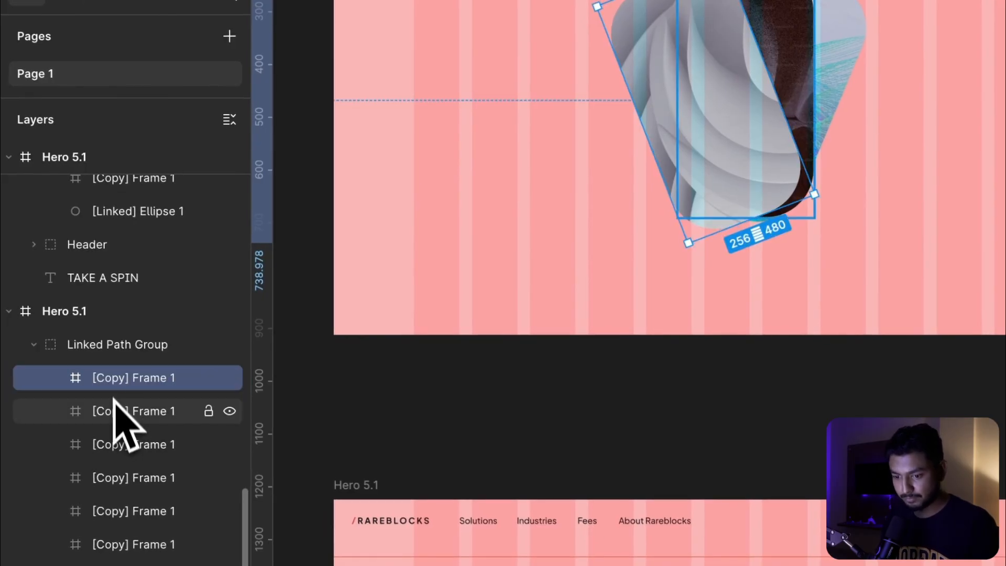
pyautogui.click(111, 412)
pyautogui.moveTo(110, 366); pyautogui.dragTo(110, 366)
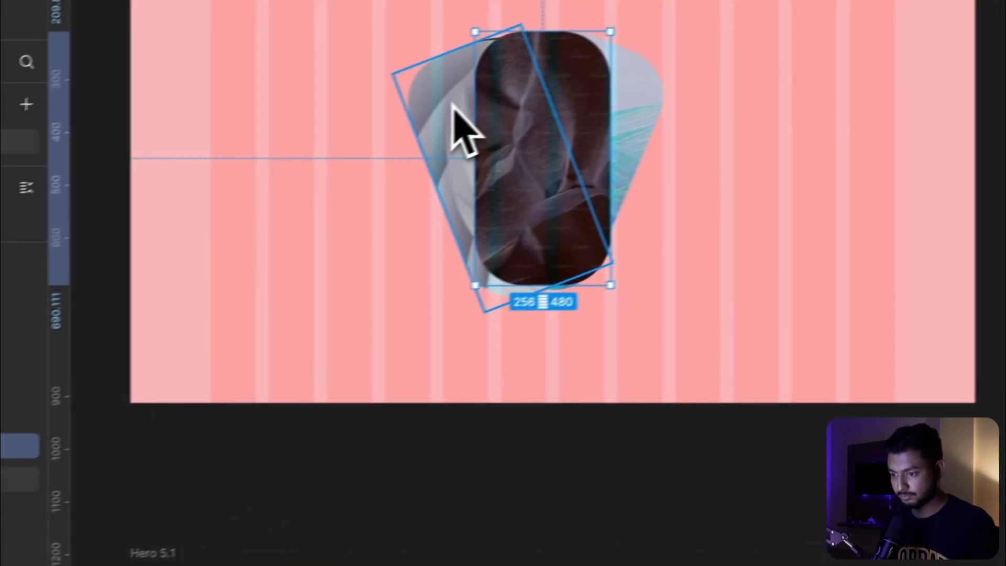
# Step: Rotate the grey swirl card to nearly upright and tuck it behind the left edge of the dark card
pyautogui.moveTo(656, 33); pyautogui.dragTo(686, 24)
pyautogui.moveTo(444, 106); pyautogui.dragTo(452, 102)
pyautogui.moveTo(602, 277); pyautogui.dragTo(594, 276)
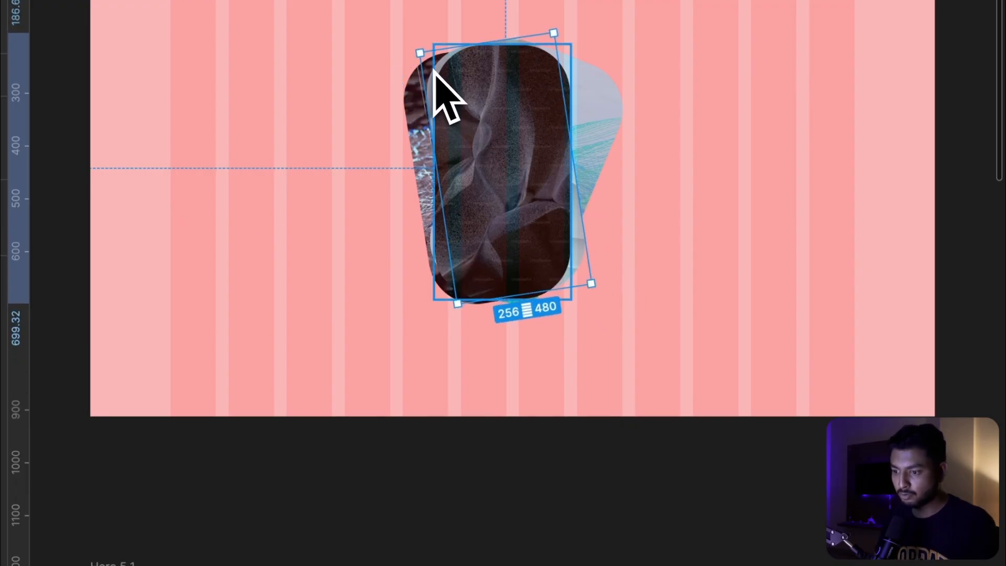
pyautogui.moveTo(425, 71); pyautogui.dragTo(423, 70)
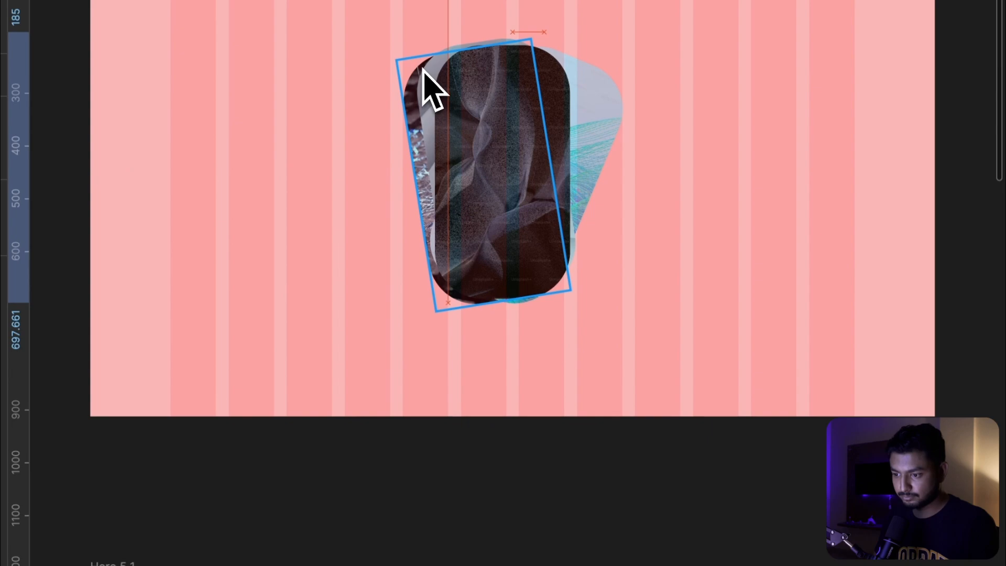
pyautogui.click(748, 123)
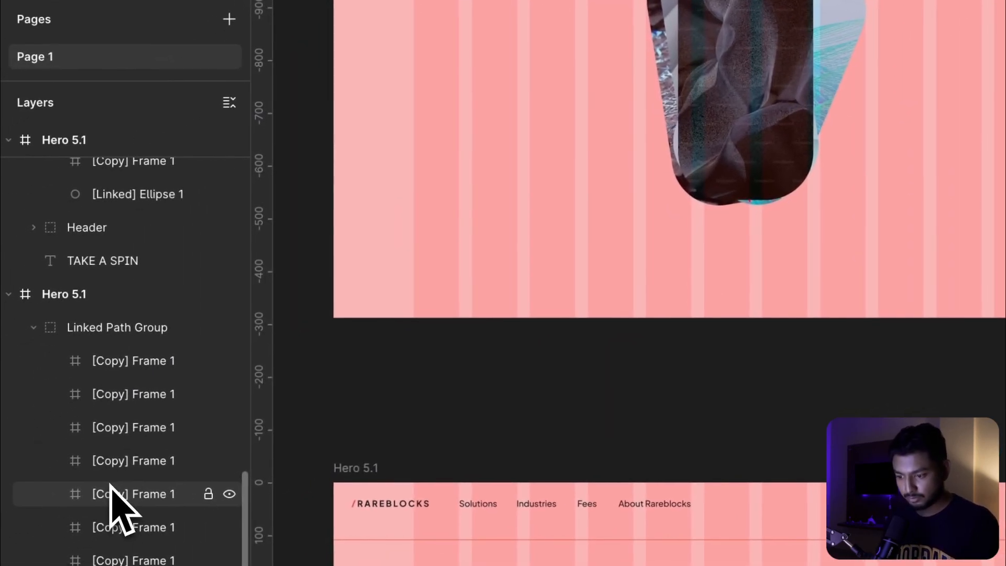
# Step: Move the gold-beaded card from below the topmost pink frame up beside the central card stack
pyautogui.click(111, 493)
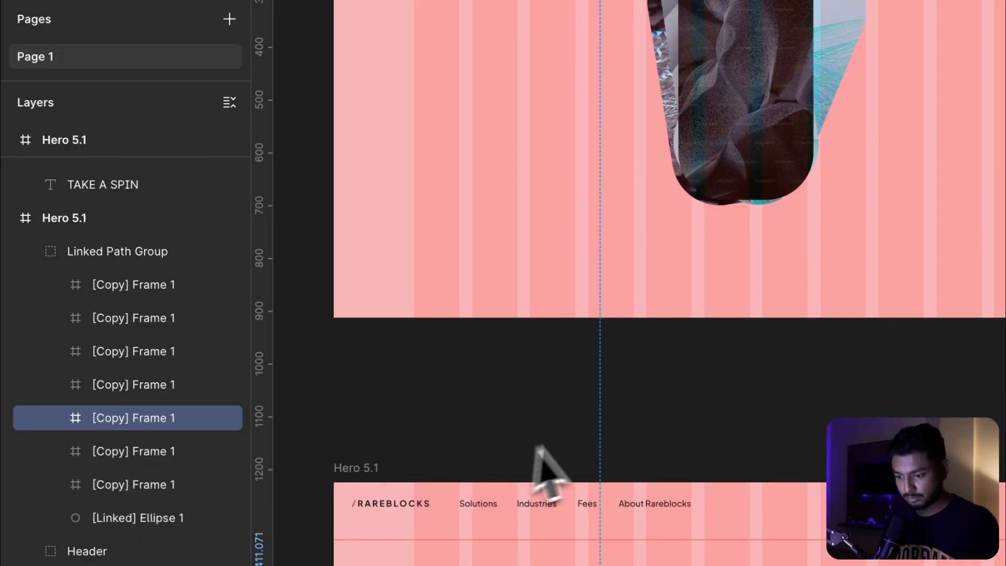
pyautogui.scroll(-4, 521, 456)
pyautogui.moveTo(578, 420); pyautogui.dragTo(563, 20)
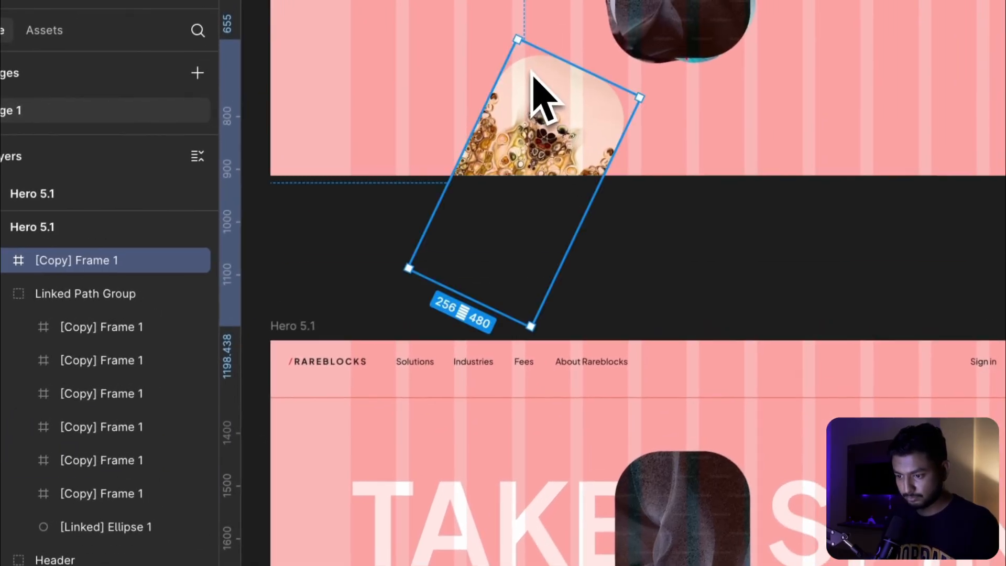
pyautogui.scroll(4, 533, 73)
pyautogui.moveTo(535, 265); pyautogui.dragTo(531, 179)
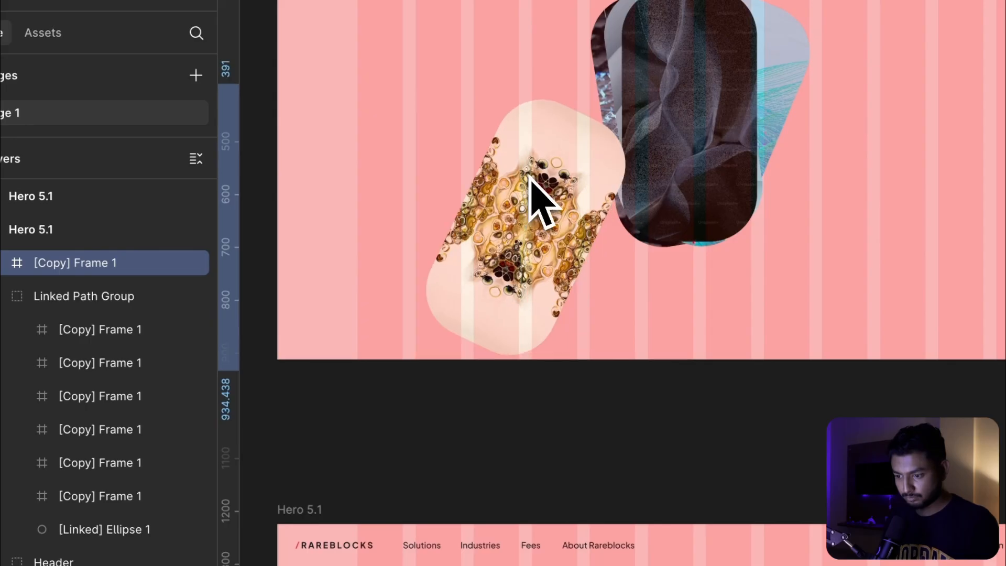
# Step: Rotate the gold-beaded card to lean left and tuck it behind the stack inside the Linked Path Group
pyautogui.moveTo(535, 388); pyautogui.dragTo(372, 109)
pyautogui.moveTo(503, 252); pyautogui.dragTo(640, 133)
pyautogui.moveTo(132, 240); pyautogui.dragTo(111, 337)
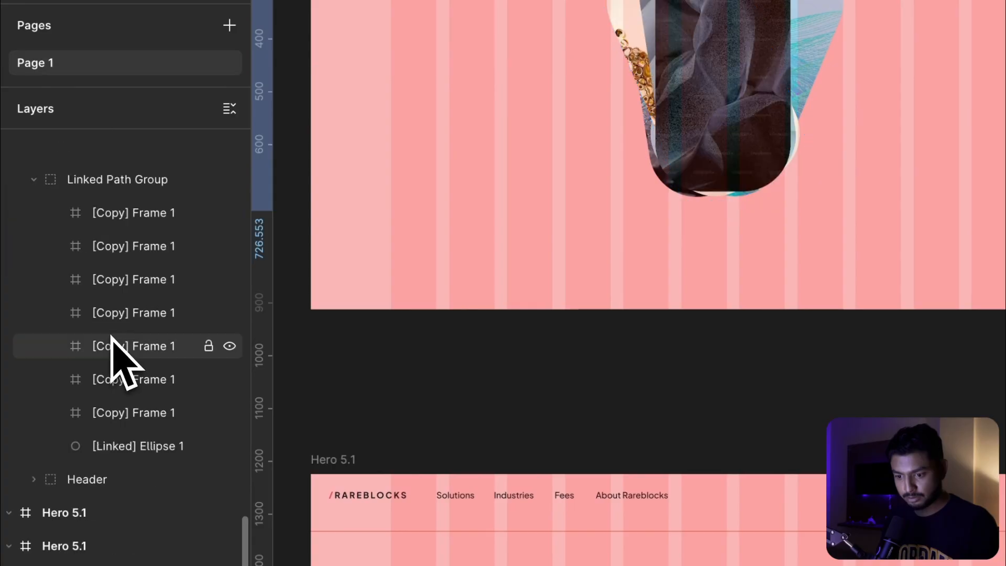
# Step: Move the triangle-patterned card from below the topmost pink frame up into it, beside the central card stack
pyautogui.click(142, 211)
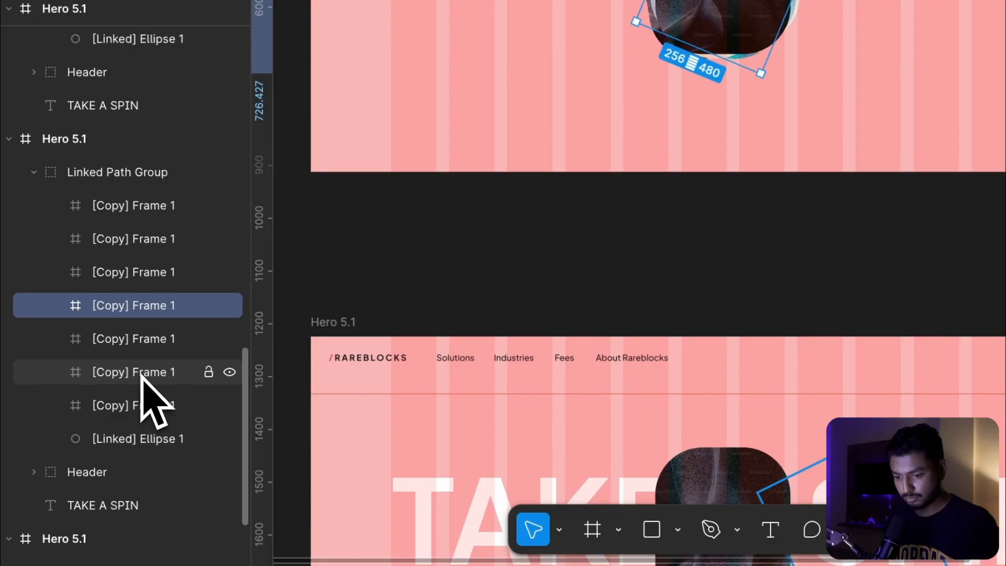
pyautogui.click(143, 374)
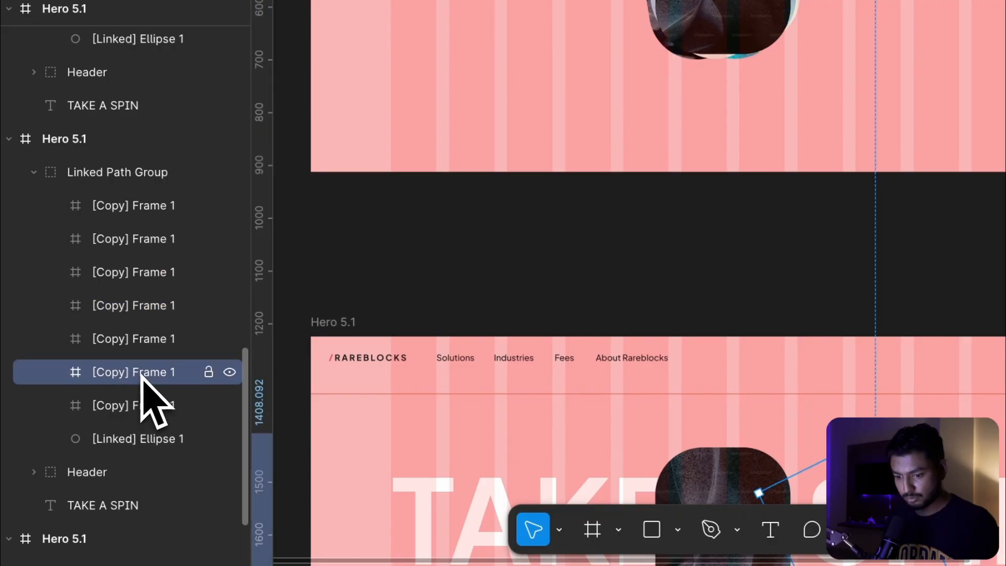
pyautogui.click(138, 406)
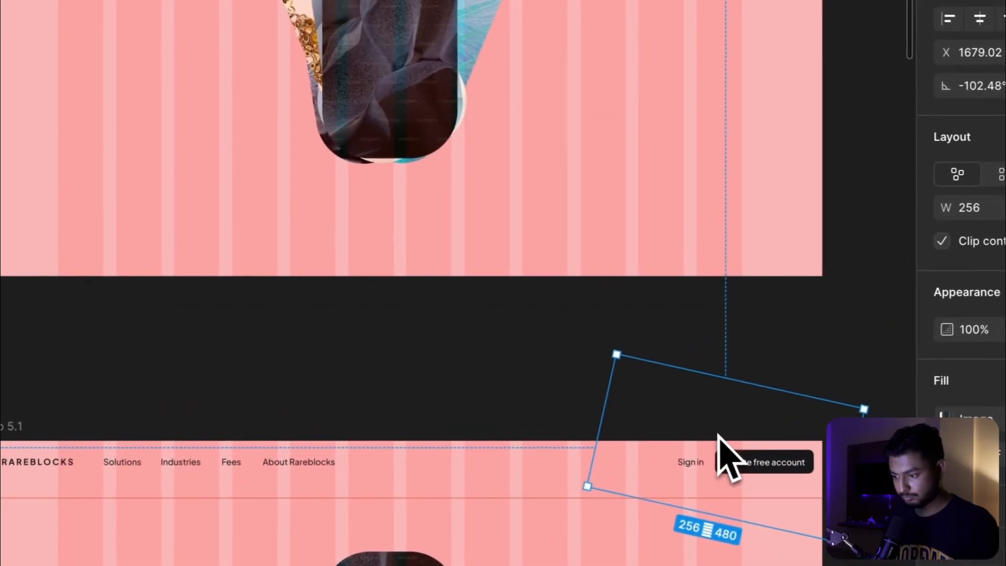
pyautogui.moveTo(757, 439); pyautogui.dragTo(771, 150)
pyautogui.moveTo(838, 136); pyautogui.dragTo(635, 14)
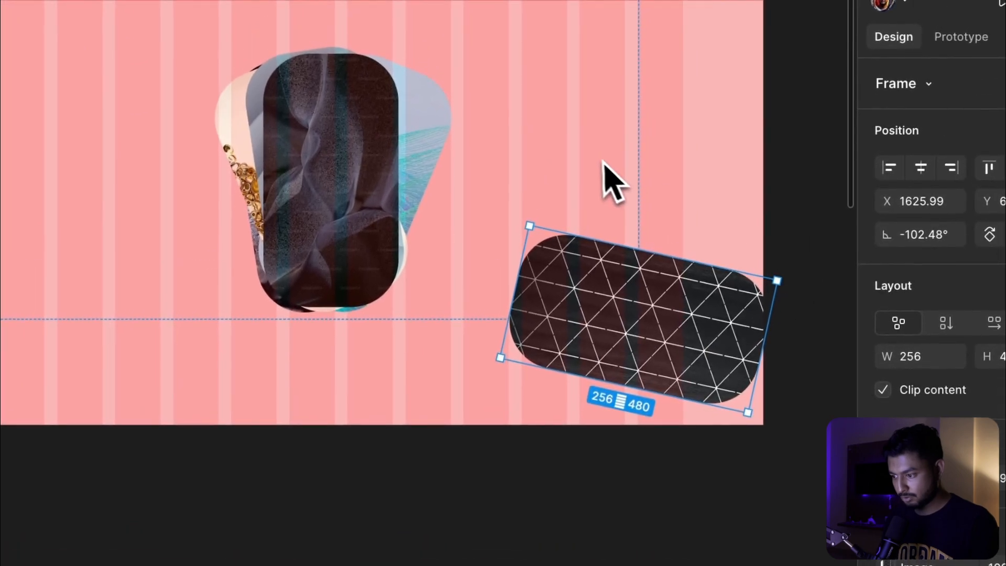
# Step: Rotate the triangle-patterned card to lean slightly right and tuck it behind the dark card inside the Linked Path Group
pyautogui.moveTo(583, 153); pyautogui.dragTo(577, 152)
pyautogui.moveTo(634, 270); pyautogui.dragTo(373, 160)
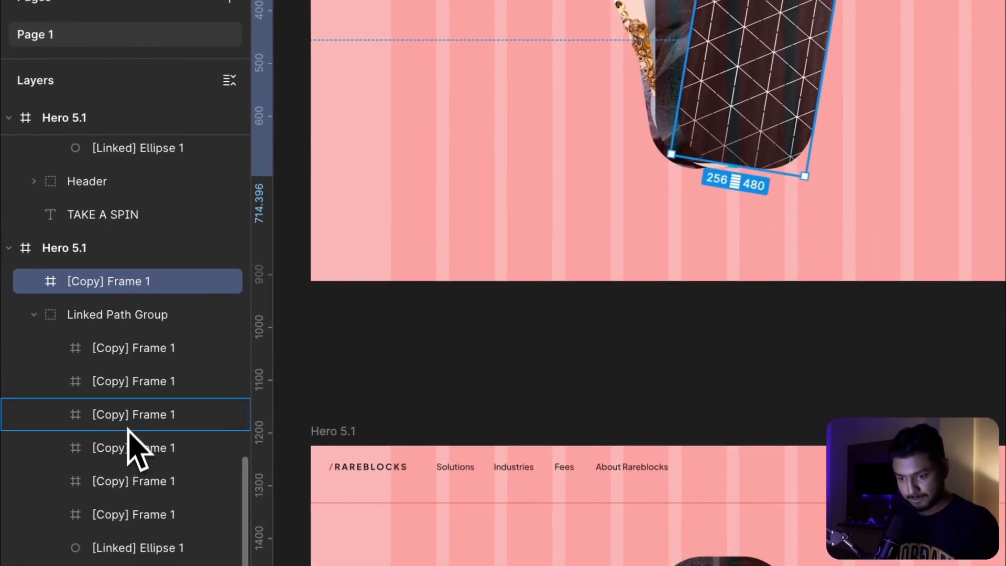
pyautogui.moveTo(128, 431); pyautogui.dragTo(128, 431)
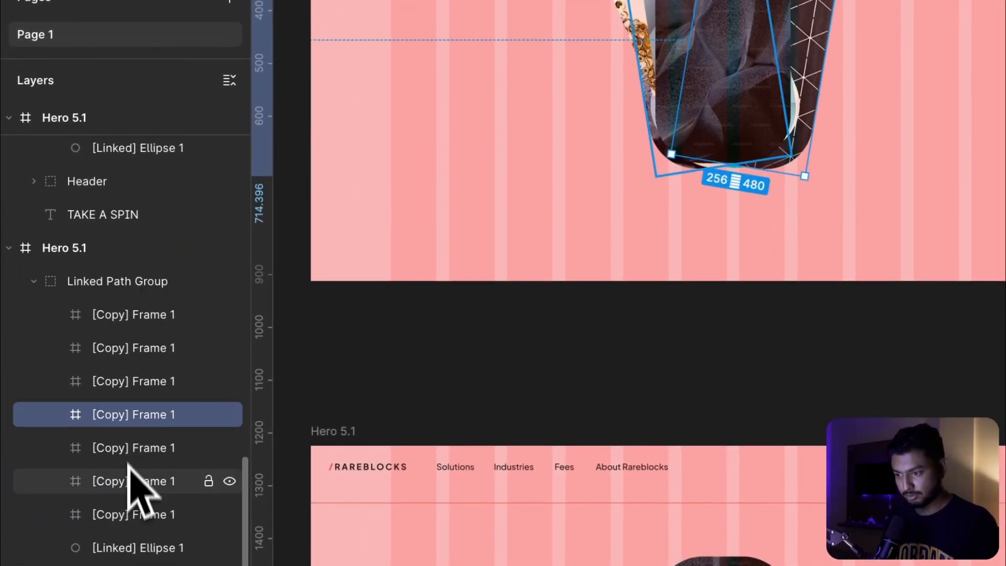
# Step: Move the pink-and-blue marble card from below the topmost frame up beside the central card stack
pyautogui.click(131, 514)
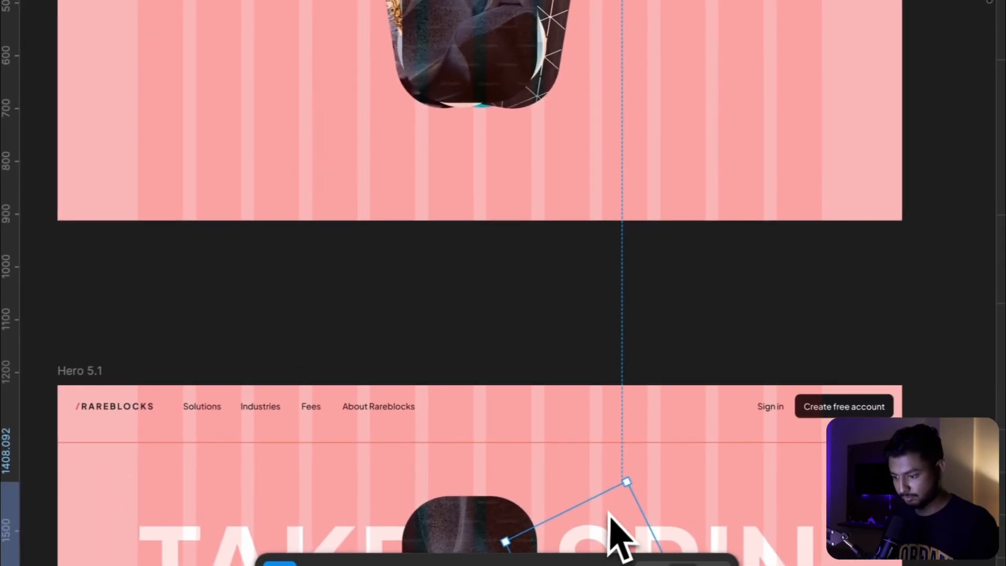
pyautogui.moveTo(678, 521); pyautogui.dragTo(713, 114)
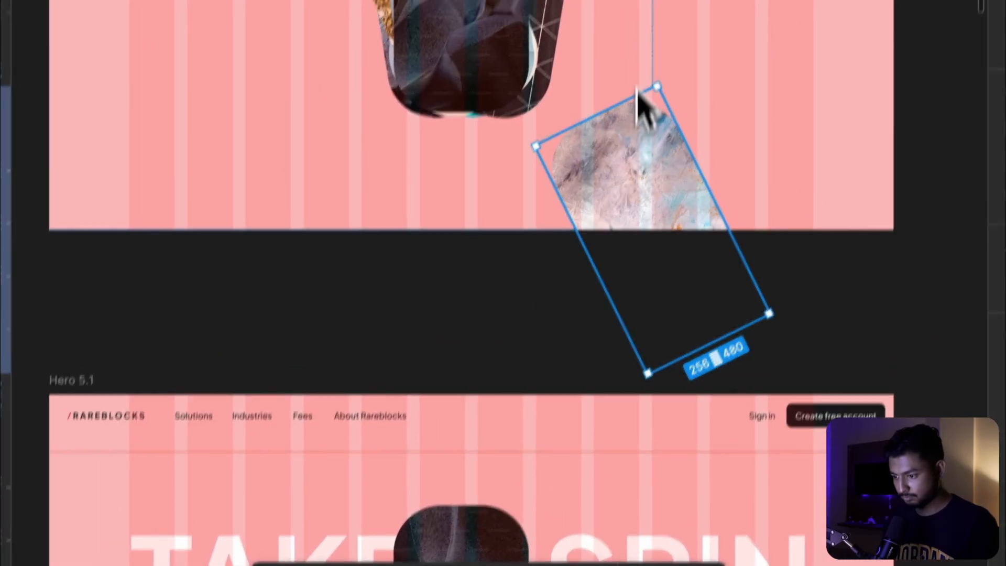
pyautogui.moveTo(641, 109); pyautogui.dragTo(642, 19)
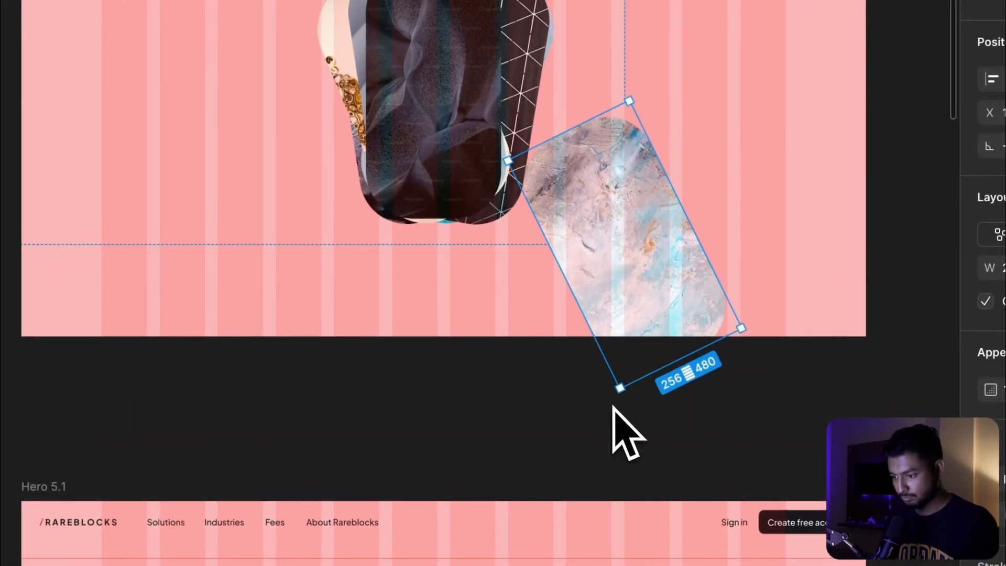
# Step: Rotate the marble card to lean slightly right, place it on the stack and layer it behind the front cards in the Linked Path Group
pyautogui.moveTo(628, 404); pyautogui.dragTo(738, 89)
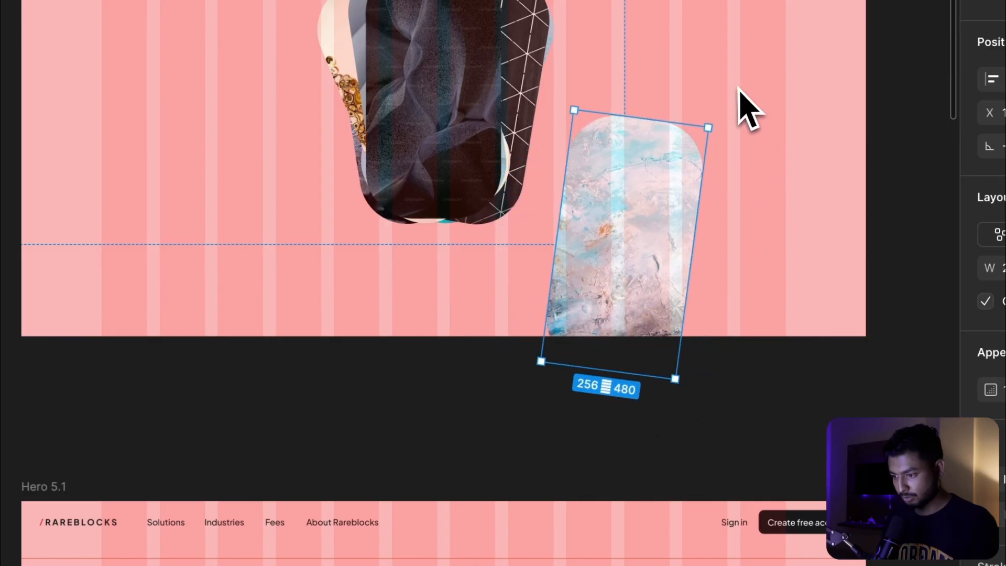
pyautogui.moveTo(650, 257); pyautogui.dragTo(487, 102)
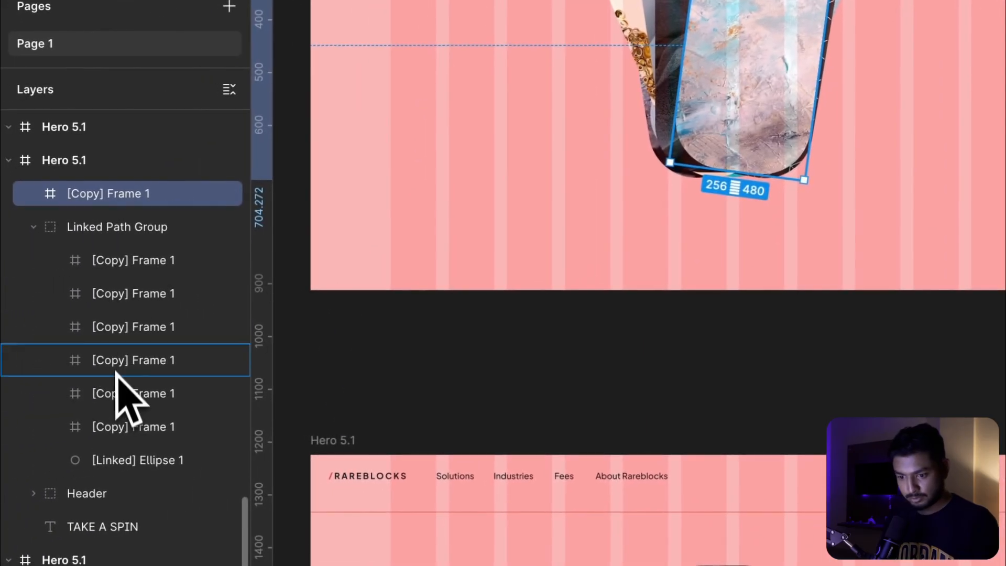
pyautogui.moveTo(115, 371); pyautogui.dragTo(116, 387)
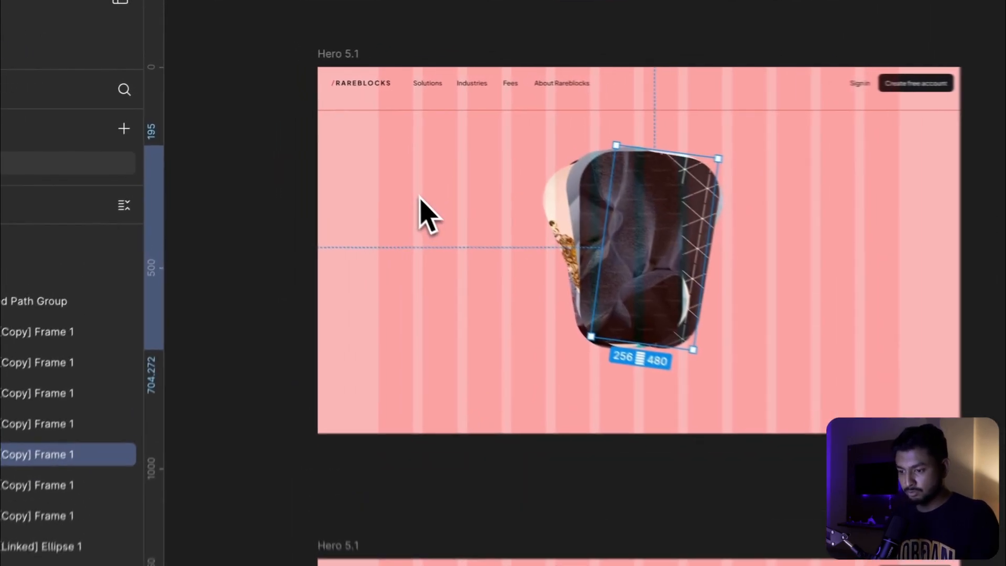
# Step: Add the text LET'S SPIN to the topmost frame and bring it in front of the stacked cards
pyautogui.click(367, 158)
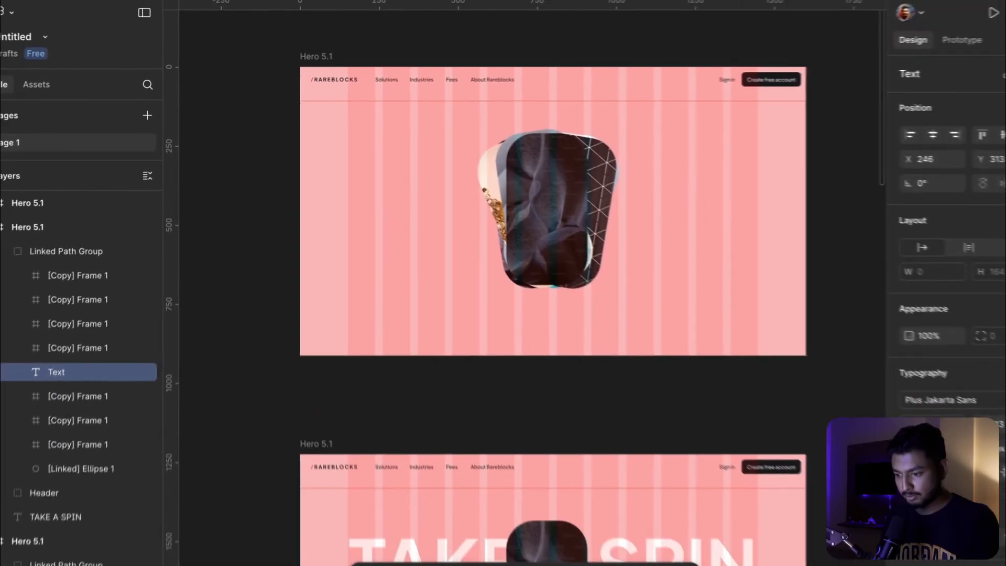
pyautogui.write('LES')
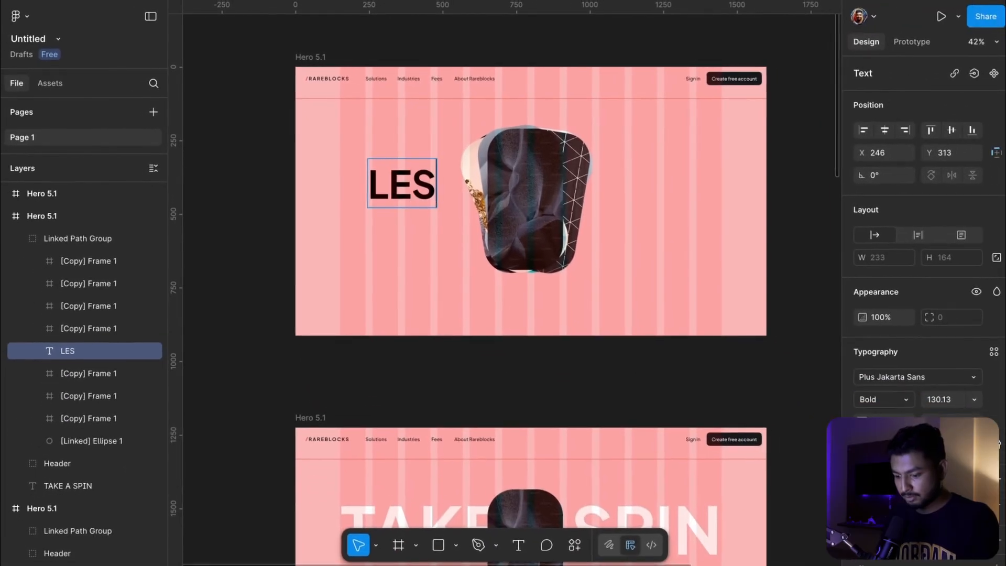
pyautogui.press('BackSpace')
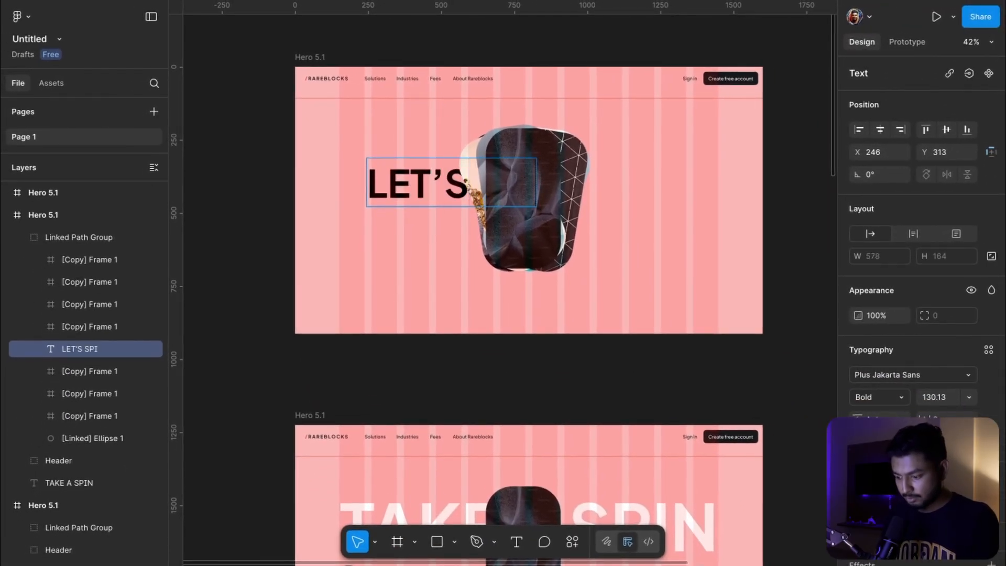
pyautogui.press('Escape')
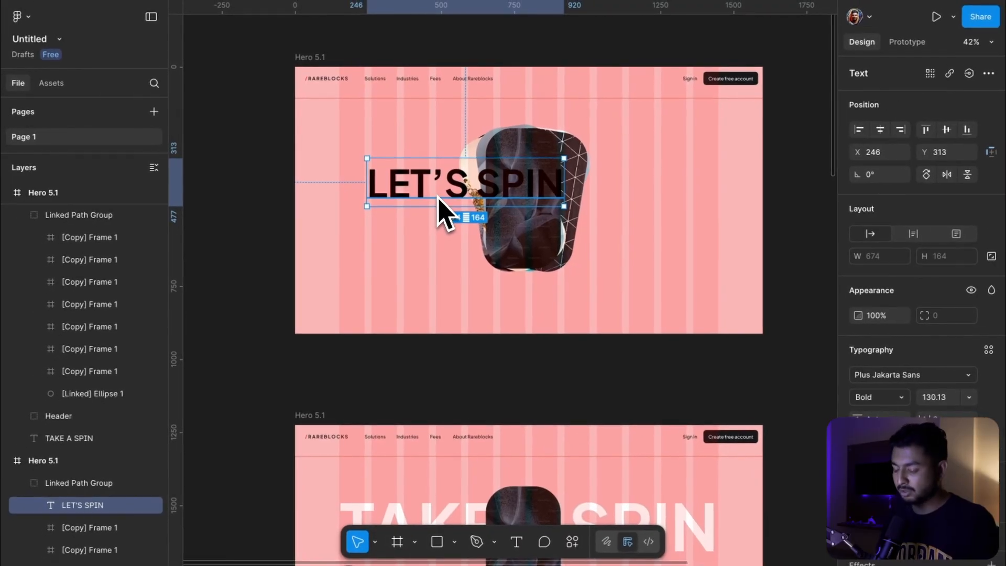
# Step: Align the LET'S SPIN heading to the column grid at X 144 and scale it to about 1304 wide
pyautogui.moveTo(439, 199); pyautogui.dragTo(401, 201)
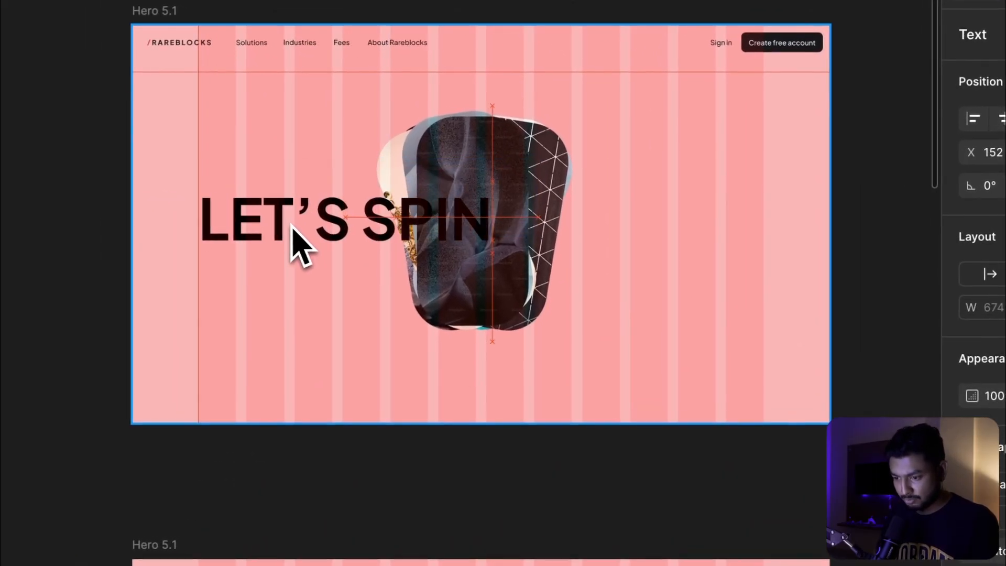
pyautogui.moveTo(292, 224); pyautogui.dragTo(289, 226)
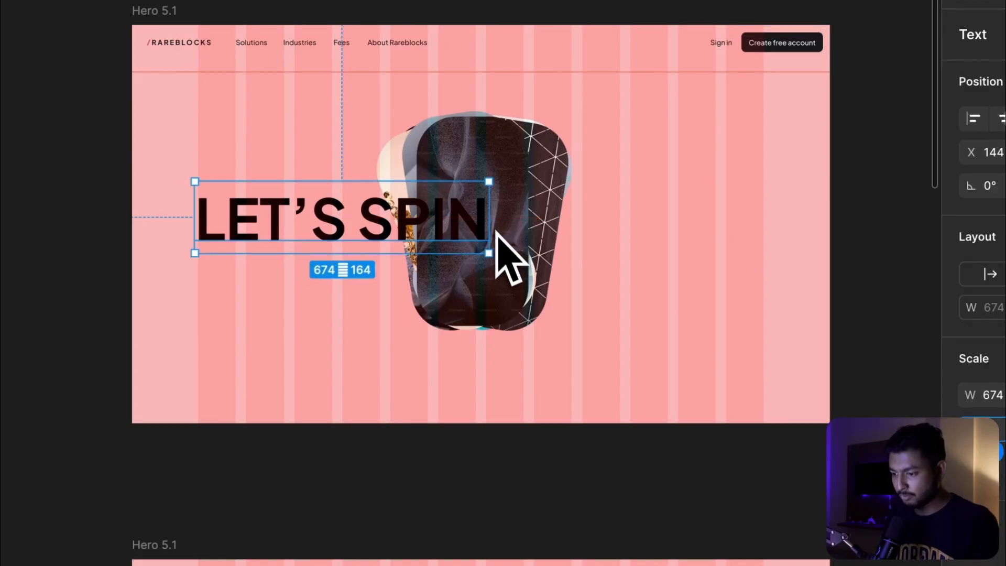
pyautogui.moveTo(504, 233); pyautogui.dragTo(768, 245)
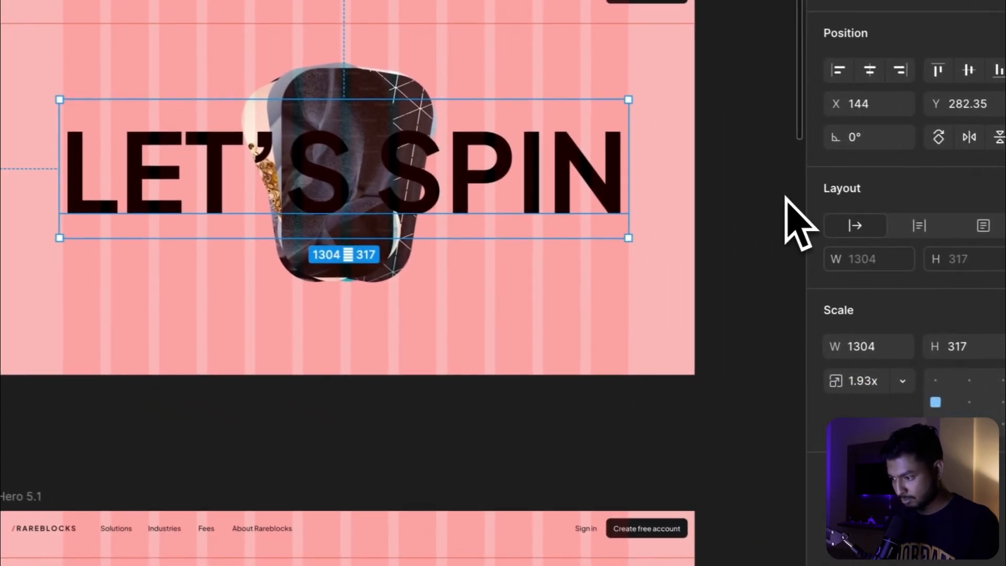
# Step: Change the LET'S SPIN heading's font weight to Medium
pyautogui.press('v')
pyautogui.click(864, 466)
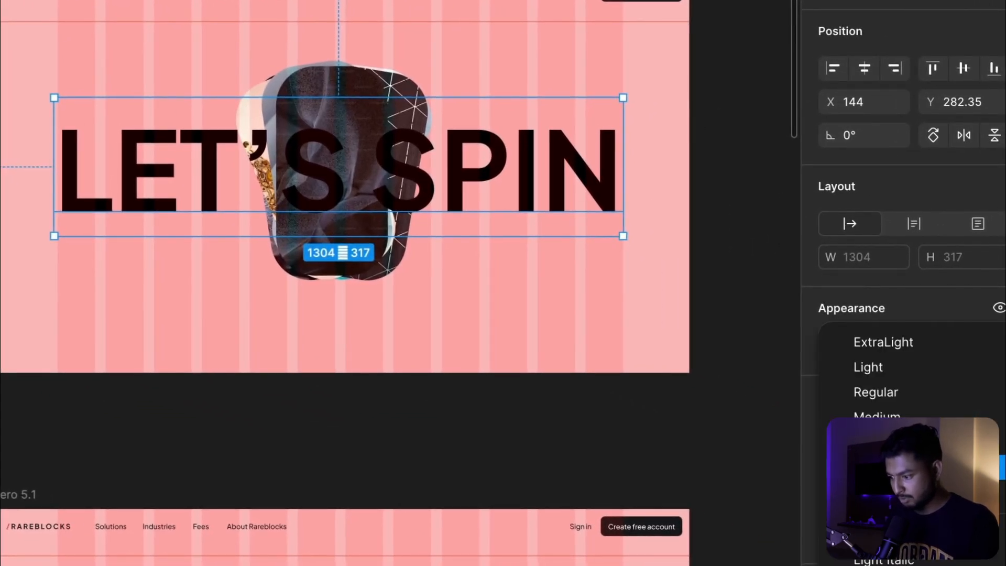
pyautogui.click(857, 413)
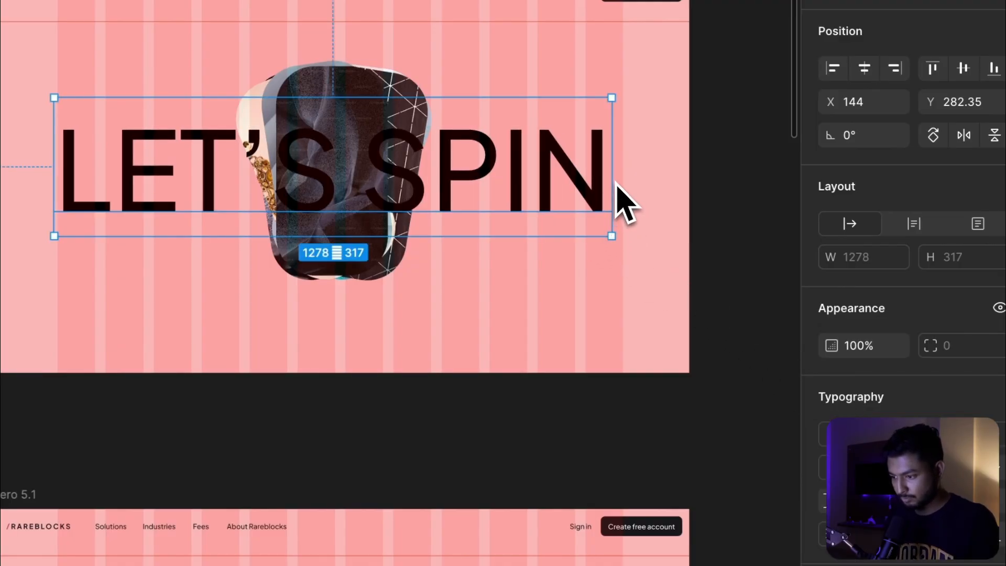
# Step: Undo the plain width resize and scale the LET'S SPIN heading proportionally to 1304 wide across the column grid
pyautogui.moveTo(627, 183); pyautogui.dragTo(631, 184)
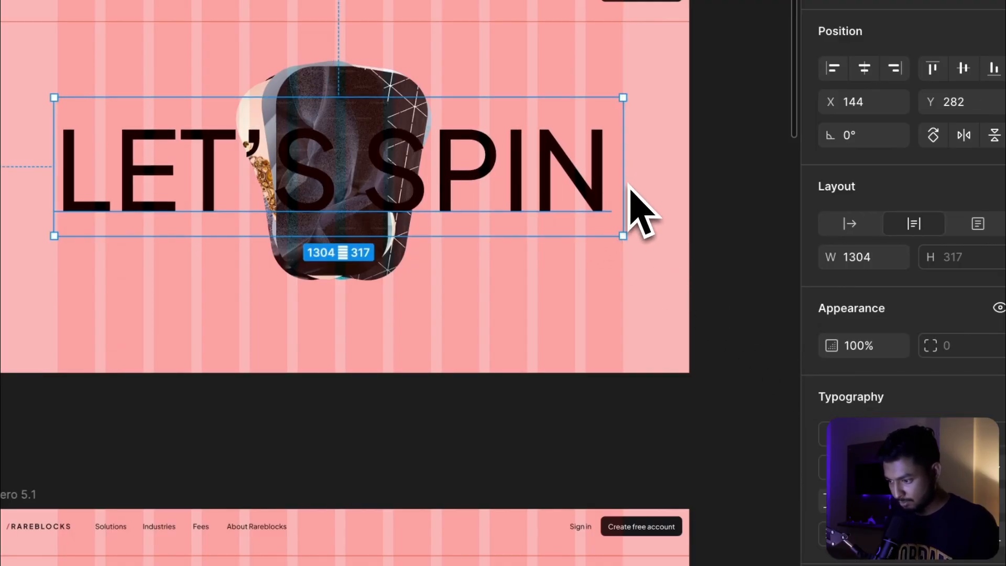
pyautogui.hotkey('ctrl', 'z')
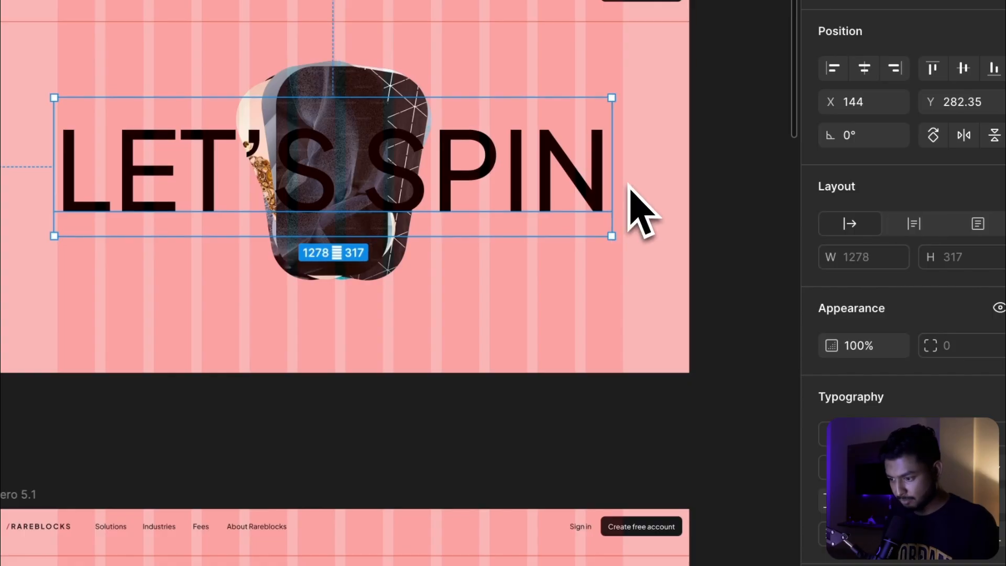
pyautogui.press('k')
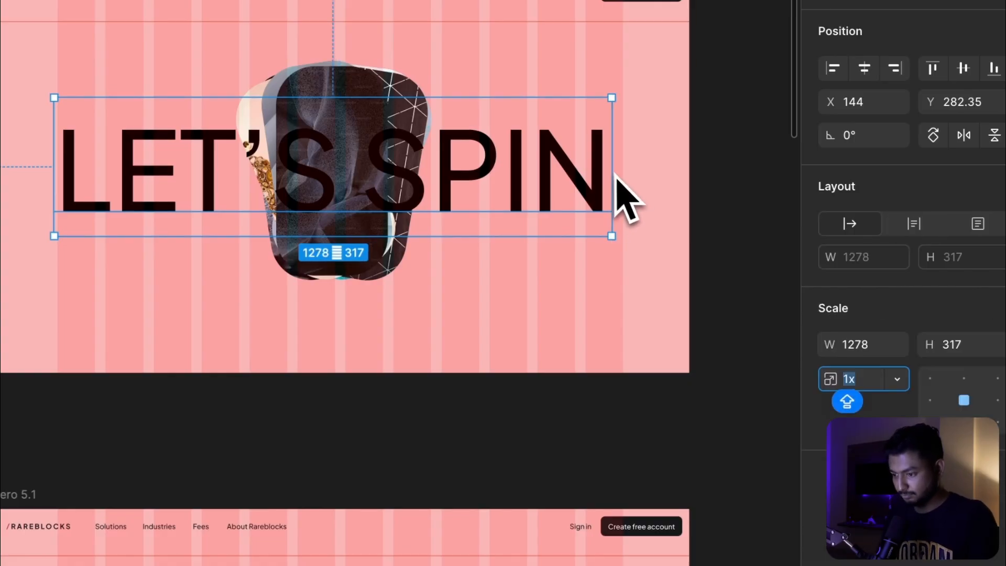
pyautogui.moveTo(622, 171); pyautogui.dragTo(630, 173)
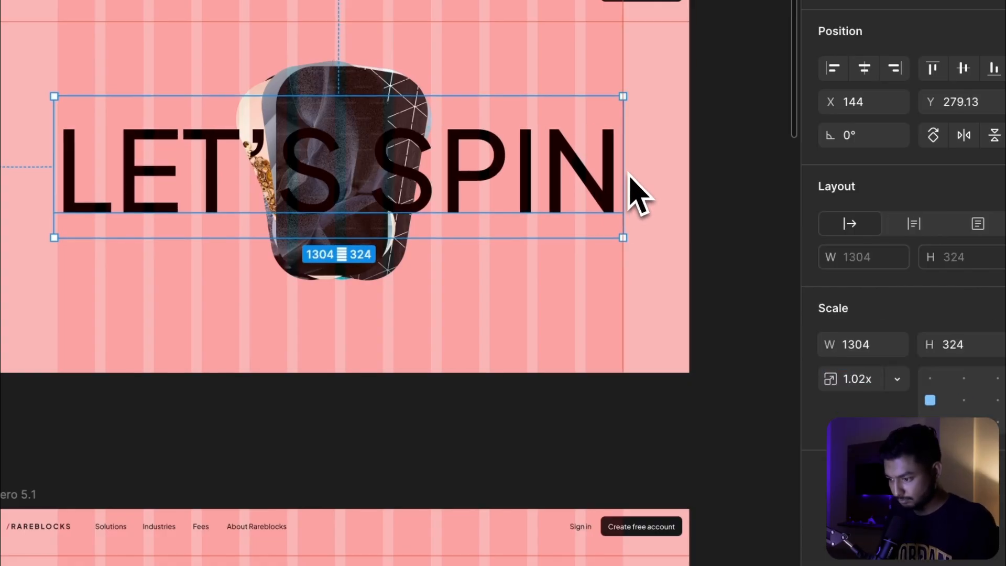
pyautogui.click(677, 164)
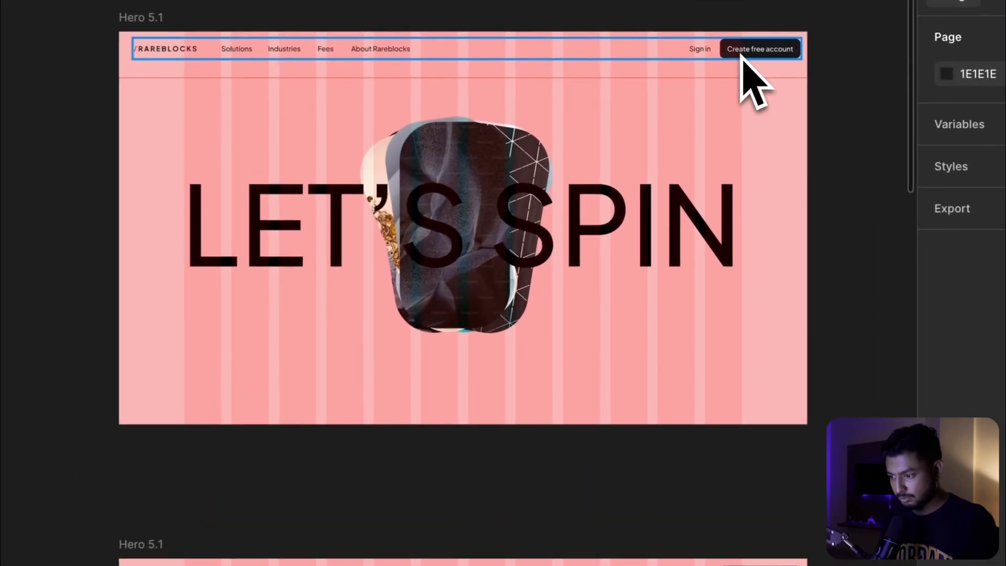
# Step: Duplicate the Create free account button, centre the copy below the card stack and relabel it SPIN IT
pyautogui.click(718, 82)
pyautogui.click(742, 53)
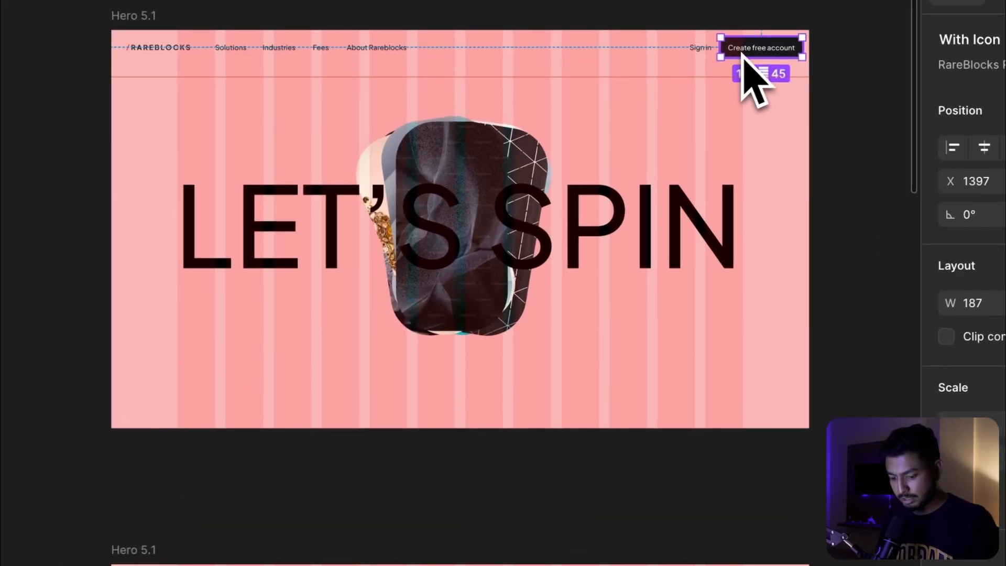
pyautogui.moveTo(743, 55); pyautogui.dragTo(440, 387)
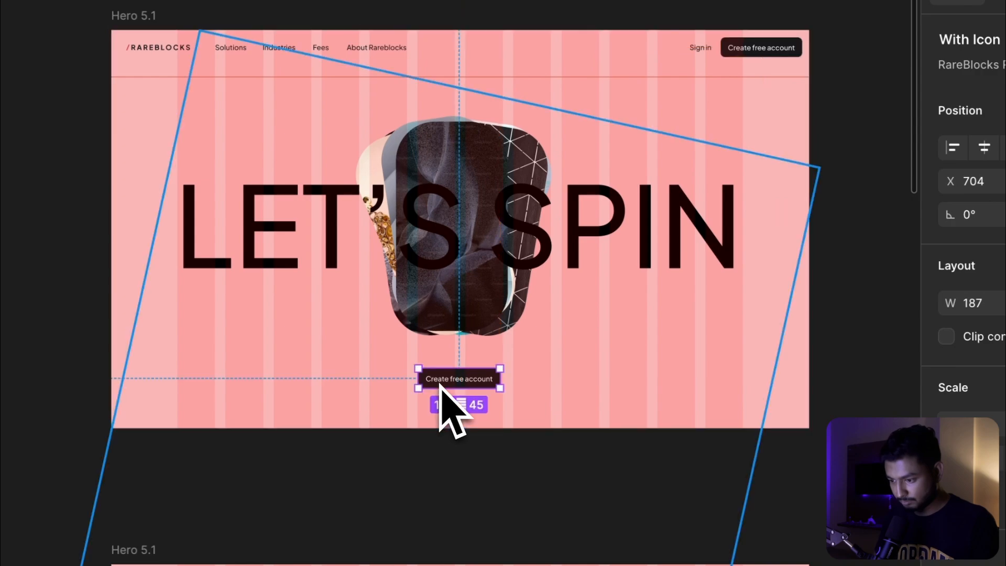
pyautogui.doubleClick(450, 382)
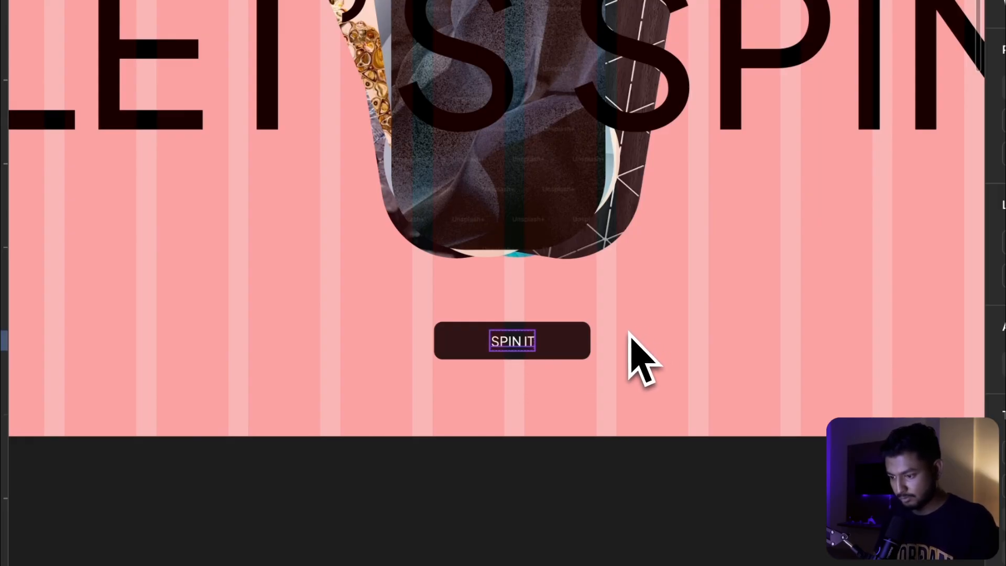
# Step: Copy the LET'S SPIN heading into the pink TAKE A SPIN frame and centre it horizontally
pyautogui.scroll(-5, 631, 334)
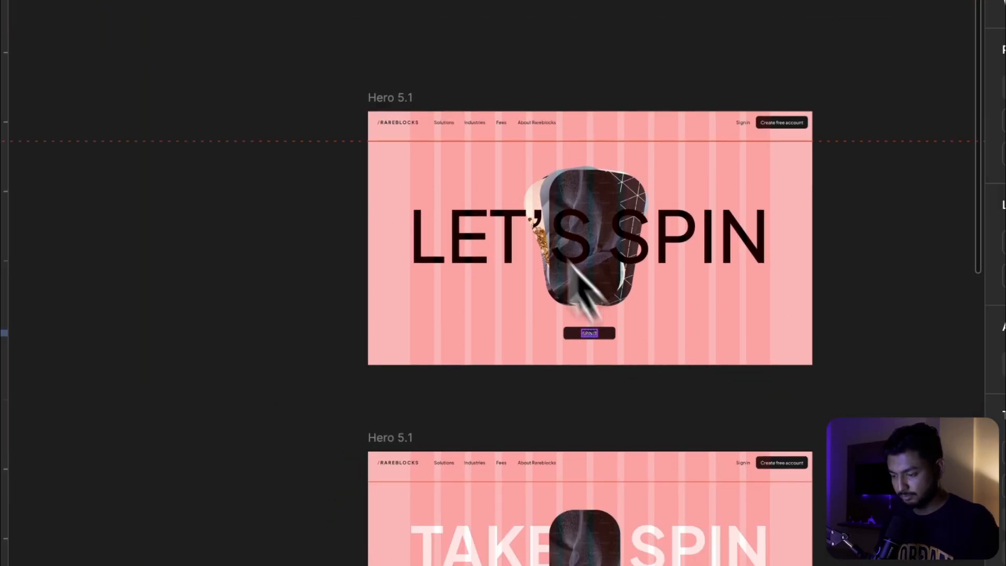
pyautogui.click(406, 97)
pyautogui.scroll(-6, 407, 102)
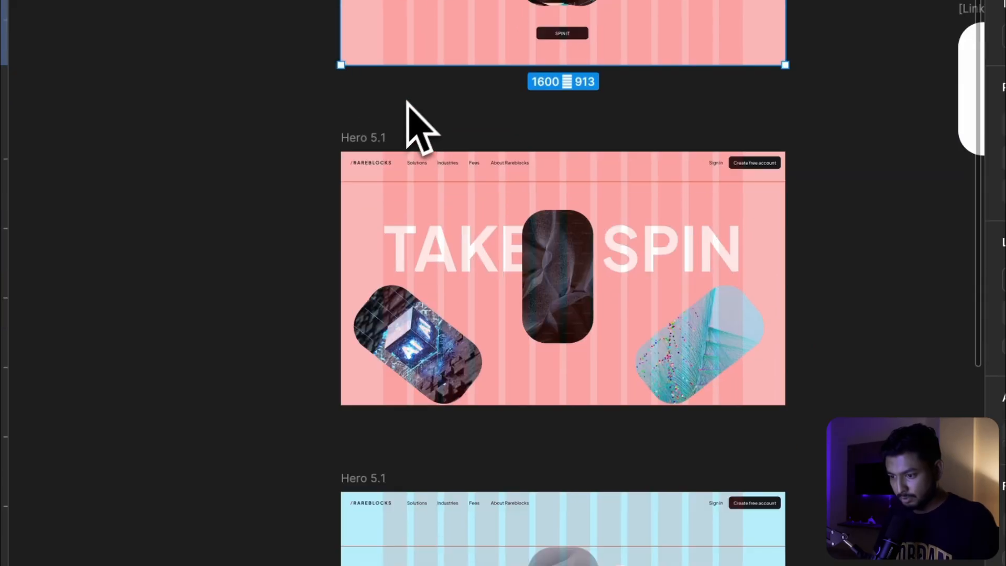
pyautogui.scroll(-5, 370, 129)
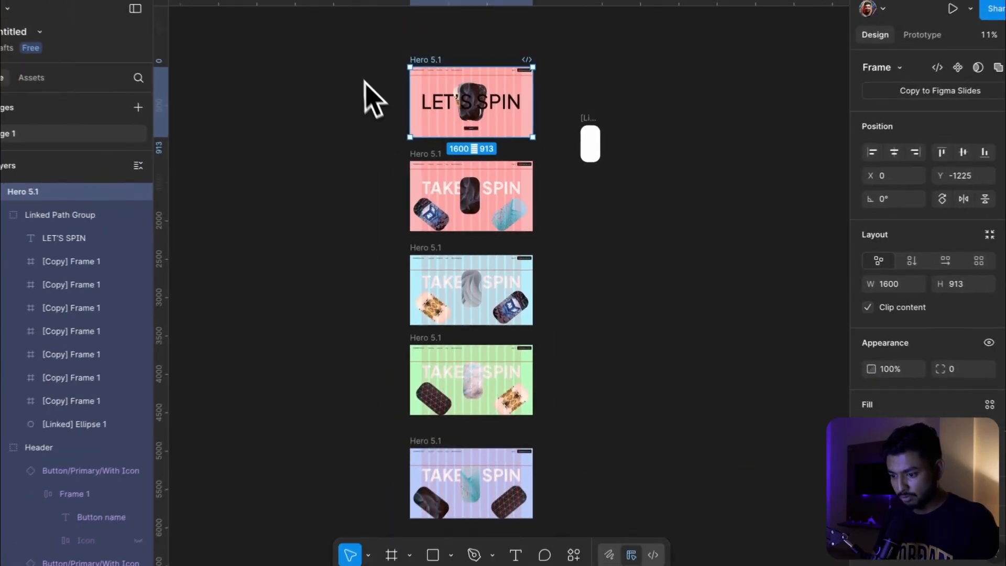
pyautogui.scroll(3, 363, 75)
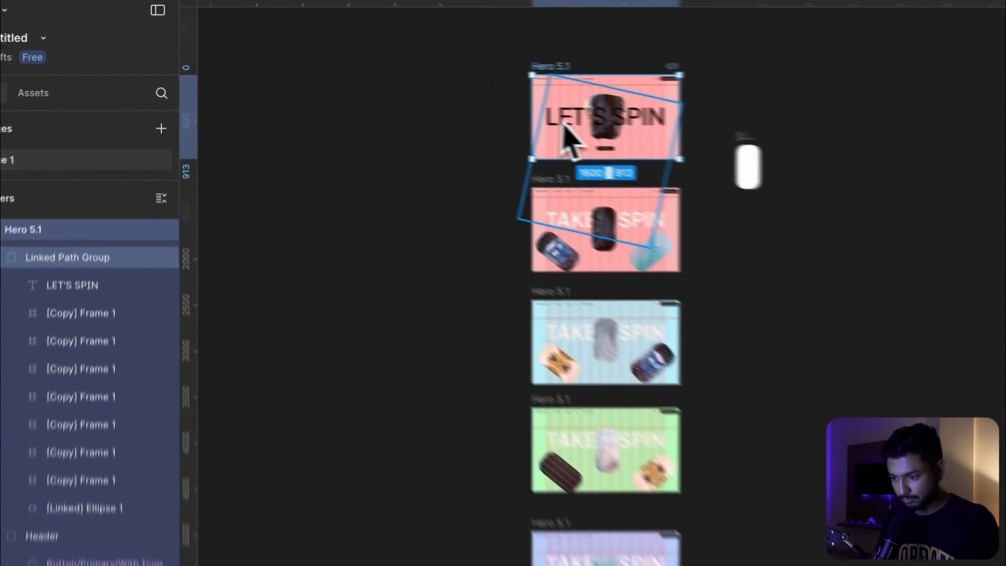
pyautogui.click(567, 128)
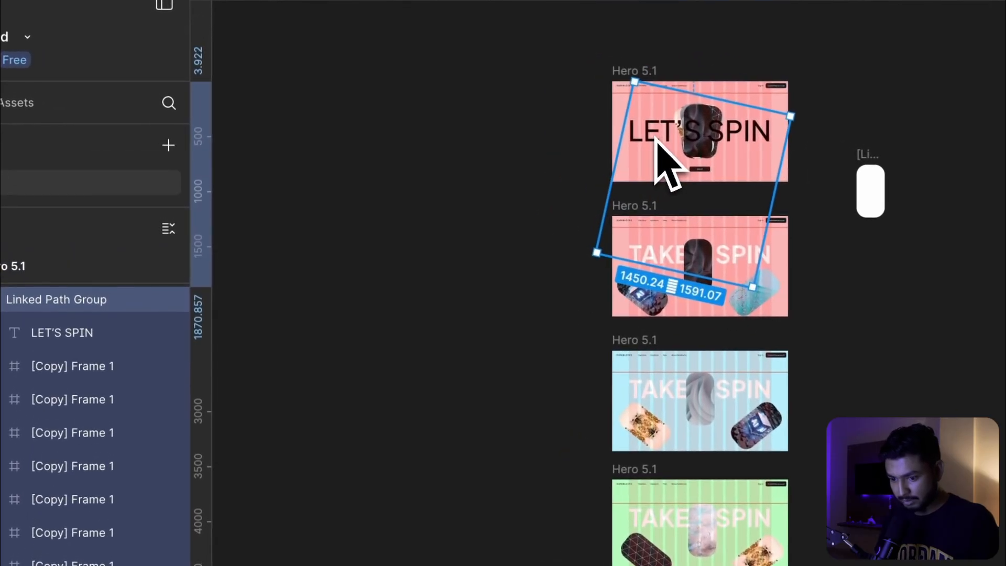
pyautogui.click(78, 333)
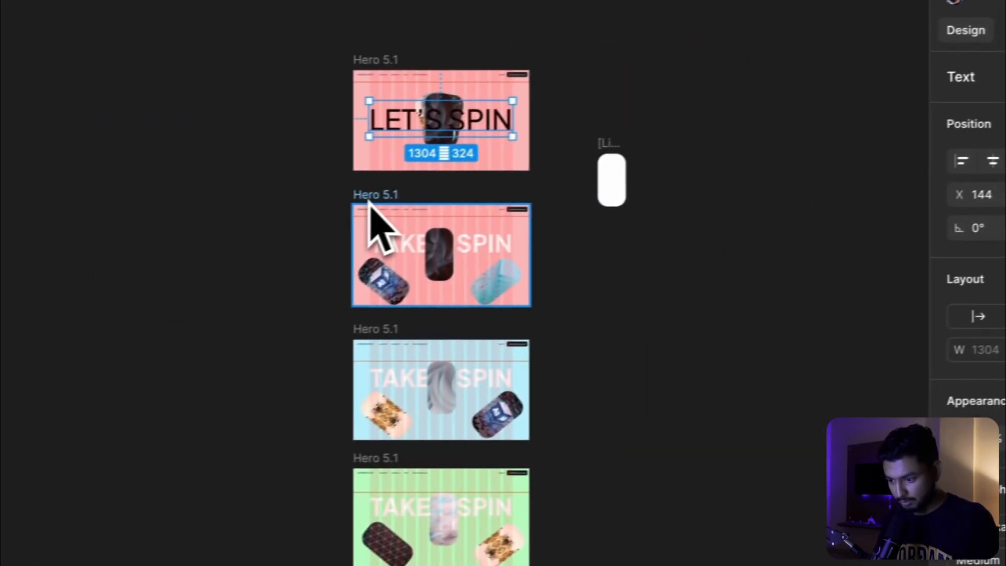
pyautogui.hotkey('ctrl', 'c')
pyautogui.click(347, 215)
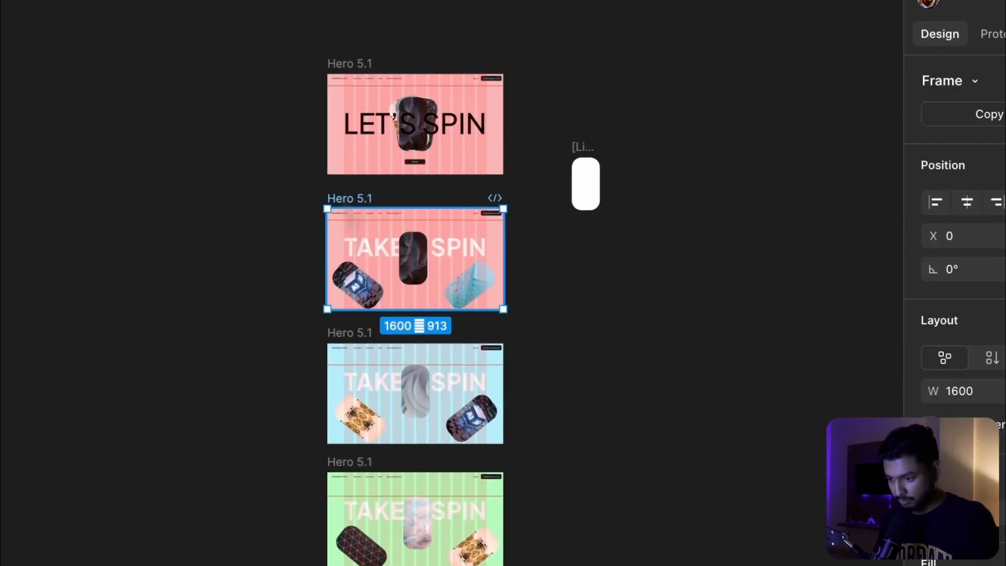
pyautogui.hotkey('ctrl', 'v')
pyautogui.scroll(4, 345, 199)
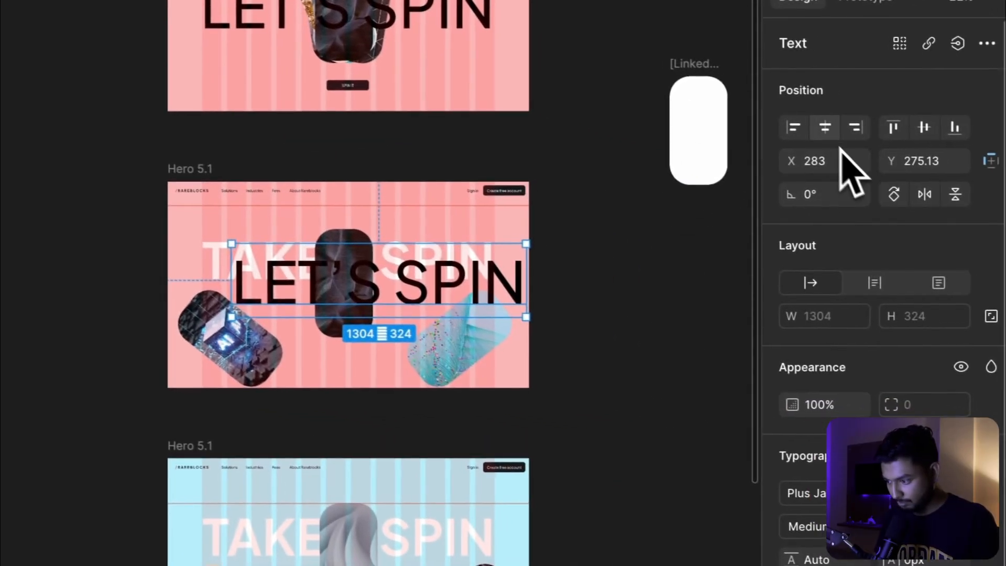
pyautogui.click(825, 128)
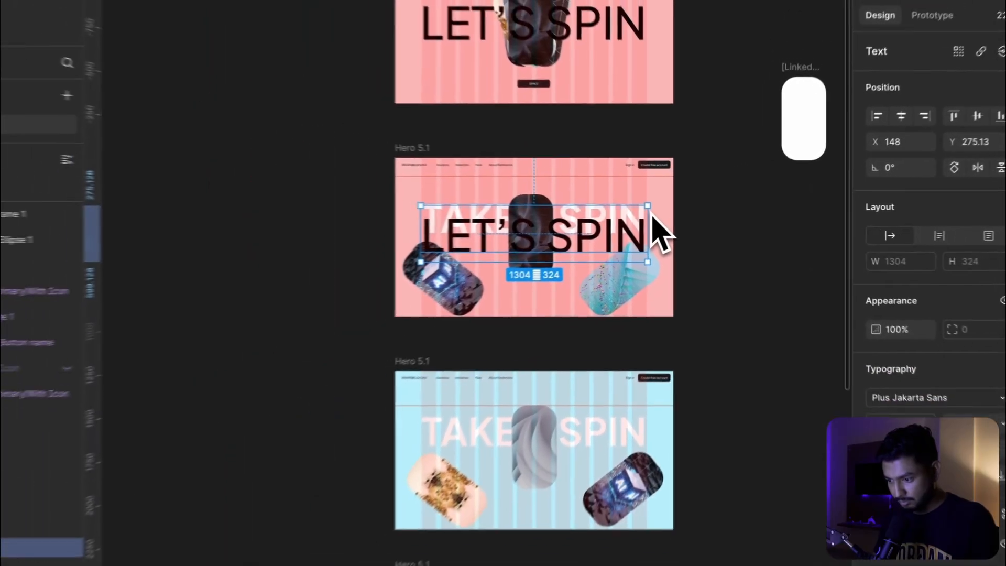
# Step: Scale the copied LET'S SPIN heading down to 636 wide and move it to the pink frame's bottom edge at Y 783
pyautogui.press('k')
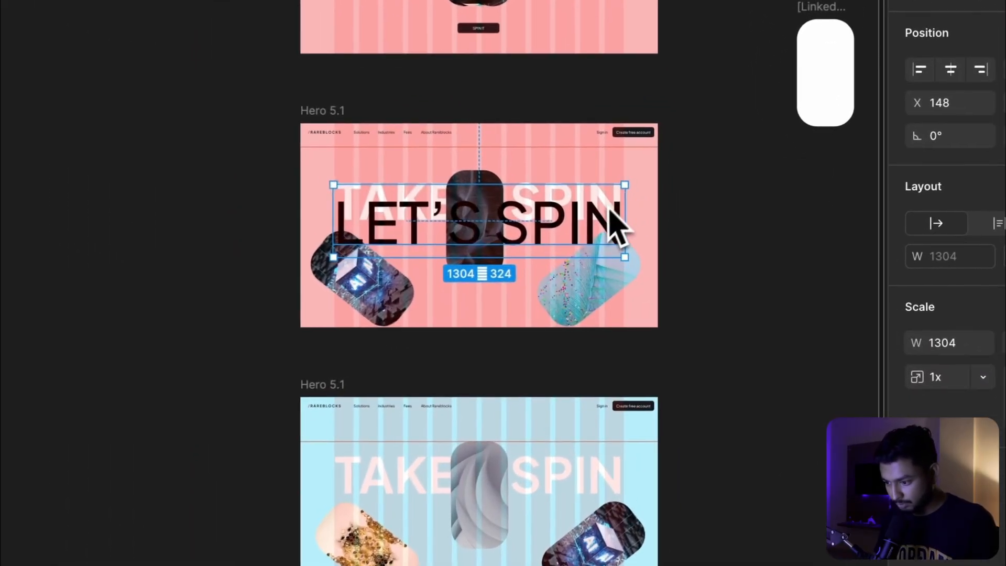
pyautogui.moveTo(656, 232); pyautogui.dragTo(637, 231)
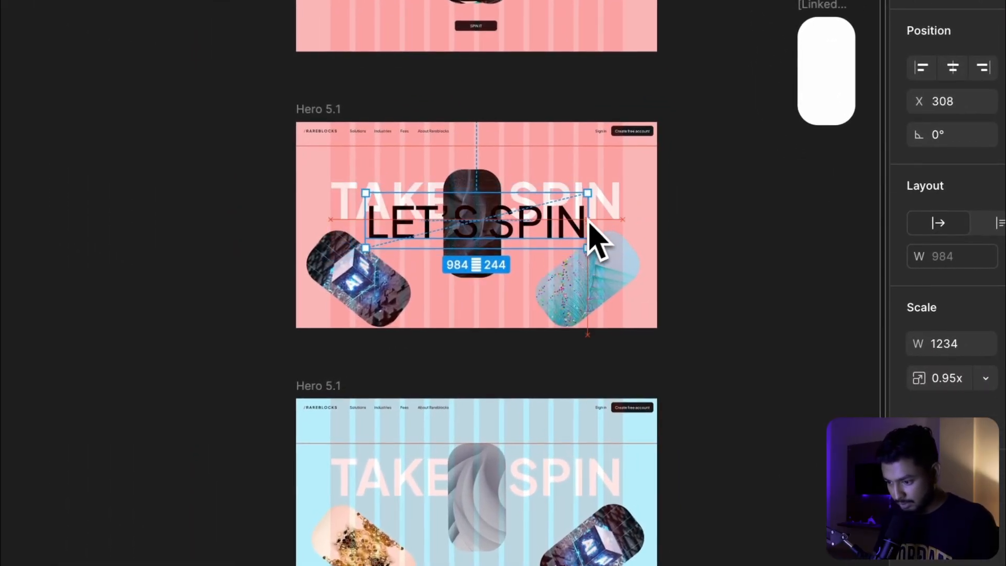
pyautogui.moveTo(554, 243); pyautogui.dragTo(553, 214)
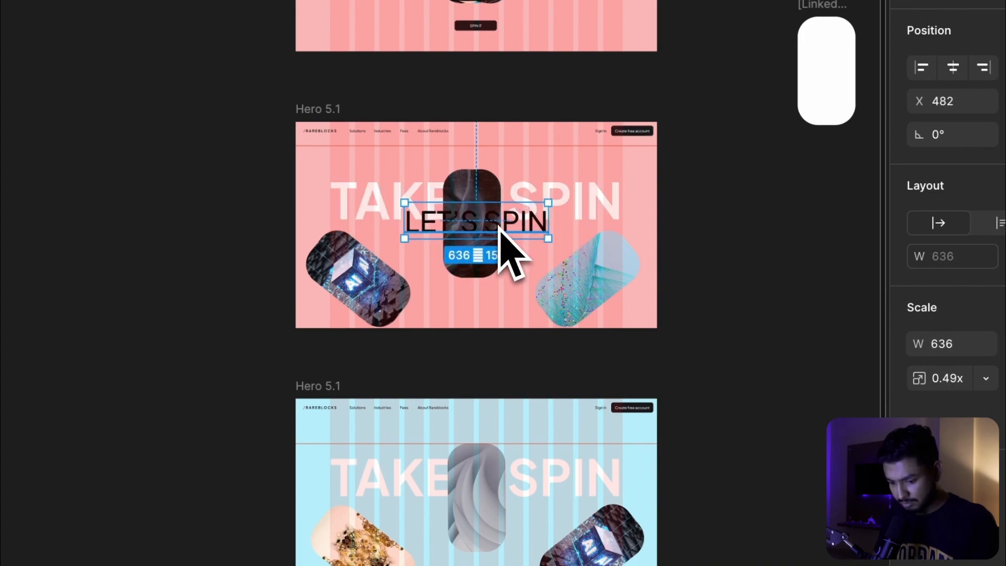
pyautogui.moveTo(498, 226); pyautogui.dragTo(498, 317)
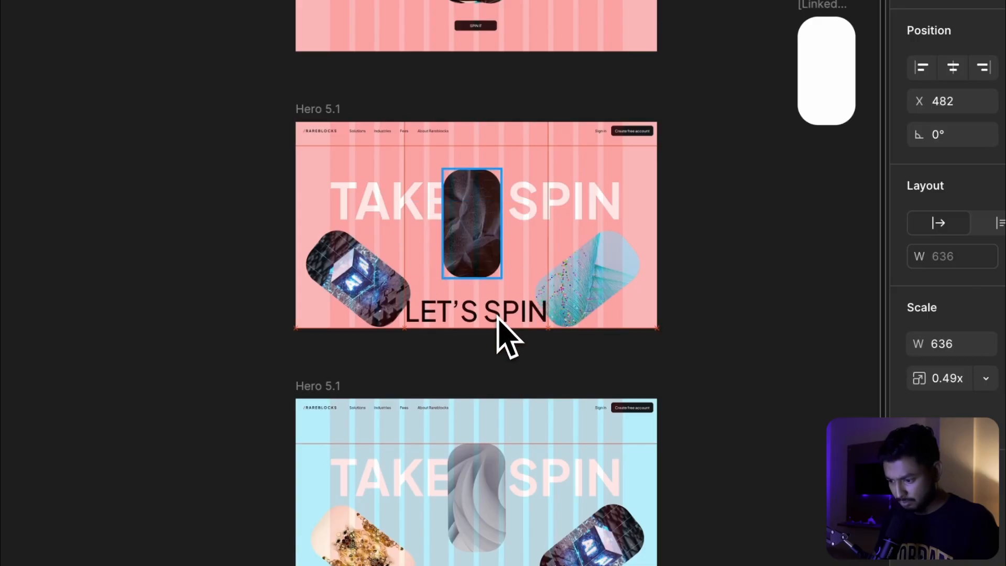
# Step: Hide the copied LET'S SPIN heading in the pink TAKE A SPIN frame by setting its opacity to 0%
pyautogui.click(497, 322)
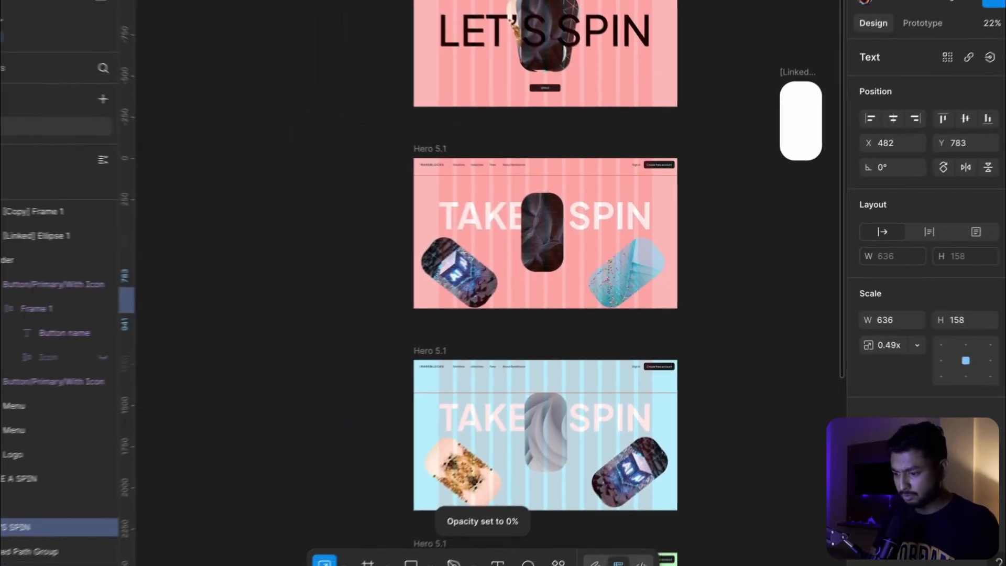
pyautogui.scroll(-3, 482, 322)
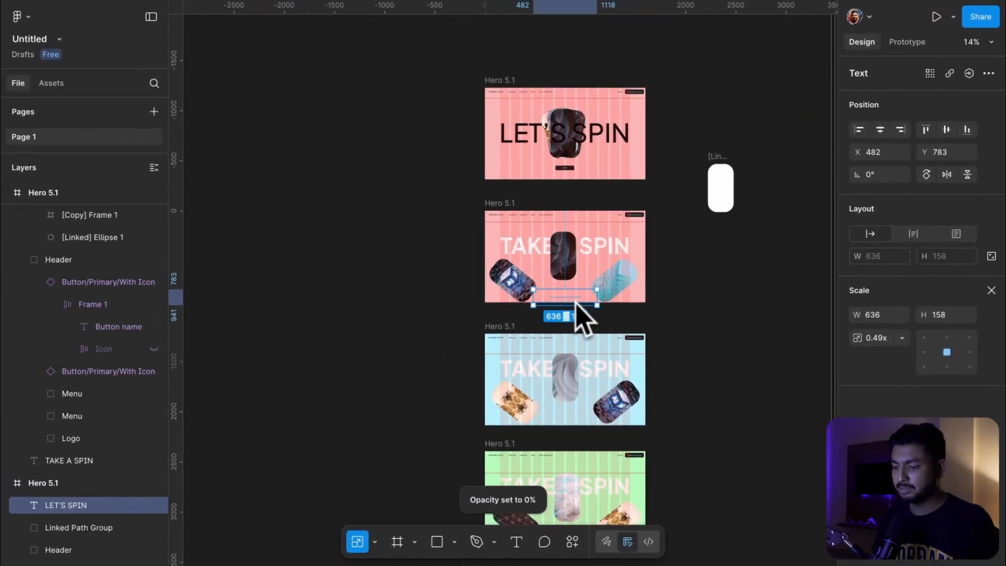
pyautogui.hscroll(2, 584, 320)
pyautogui.scroll(-1, 585, 320)
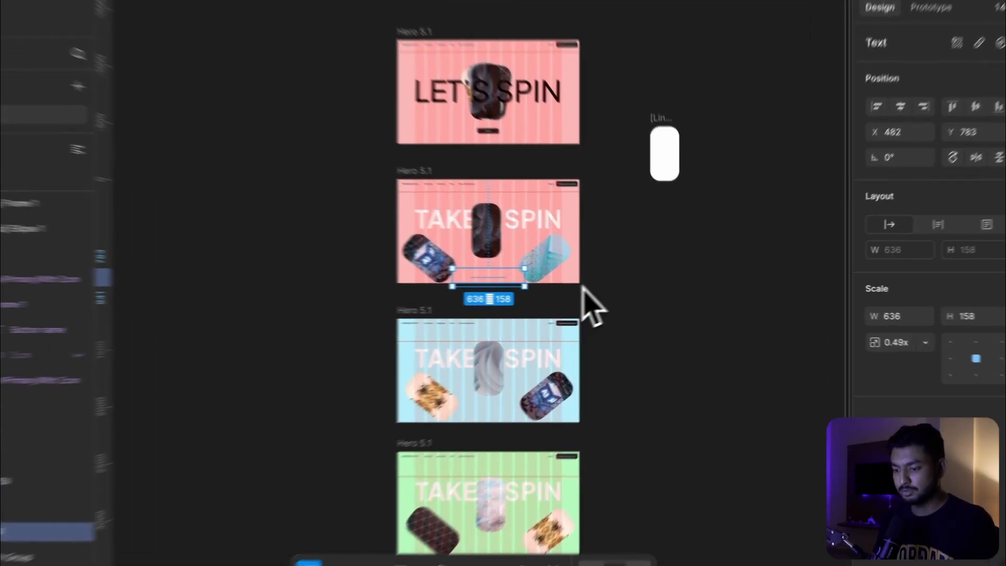
pyautogui.click(618, 279)
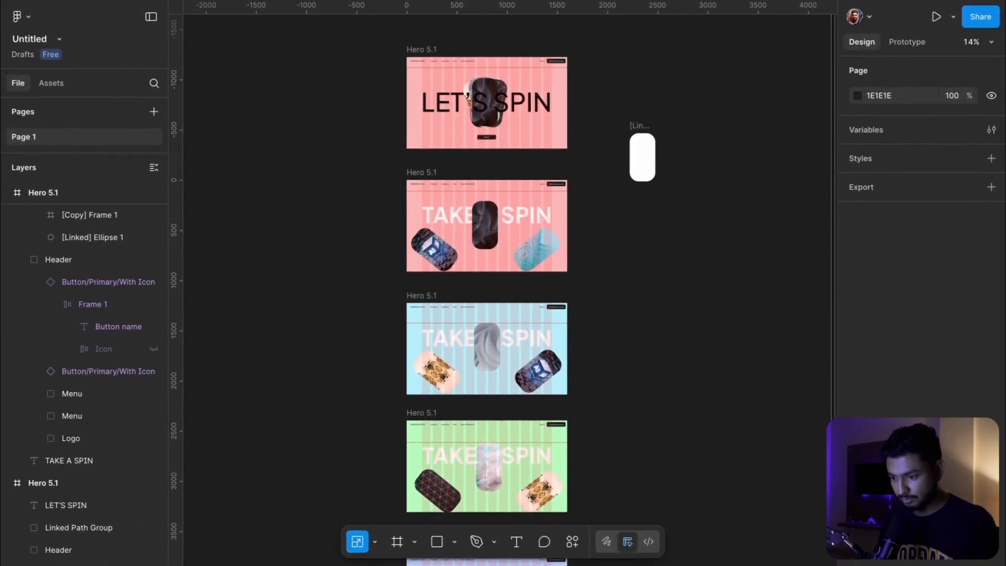
# Step: Link the SPIN IT button to the pink TAKE A SPIN frame with an On click, Navigate to interaction using Smart animate
pyautogui.scroll(-3, 618, 280)
pyautogui.scroll(-1, 602, 262)
pyautogui.hscroll(1, 602, 262)
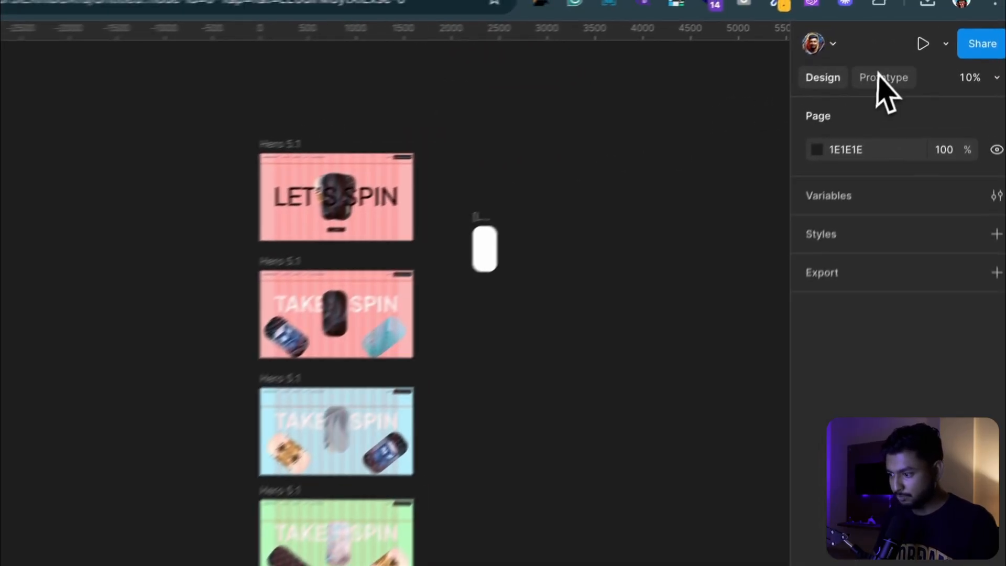
pyautogui.click(905, 42)
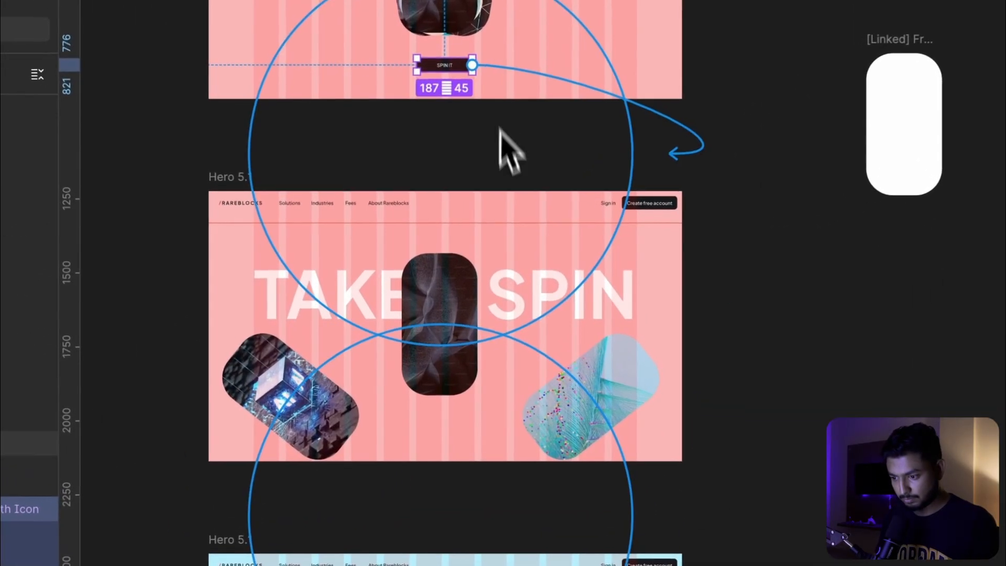
pyautogui.moveTo(473, 65); pyautogui.dragTo(479, 236)
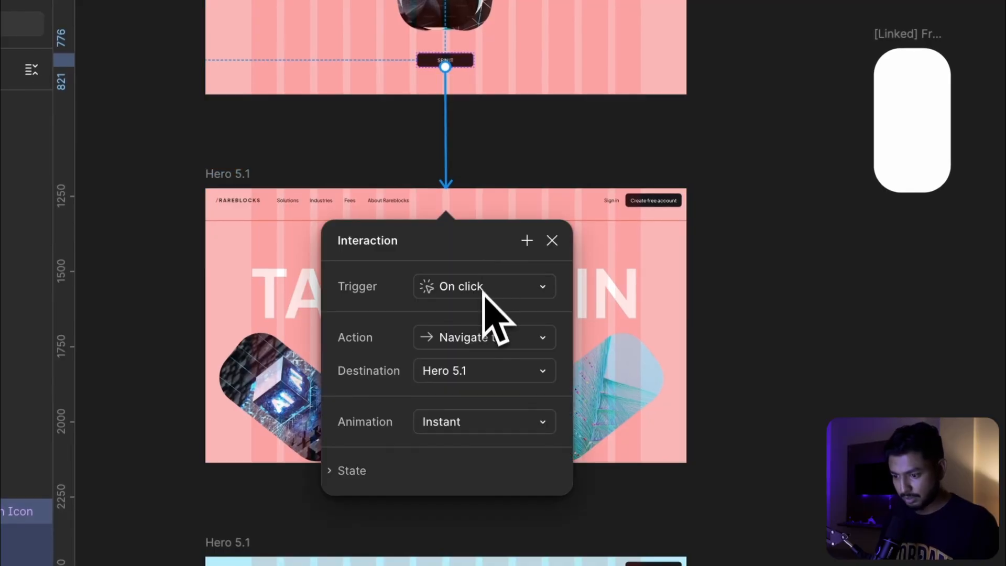
pyautogui.click(456, 414)
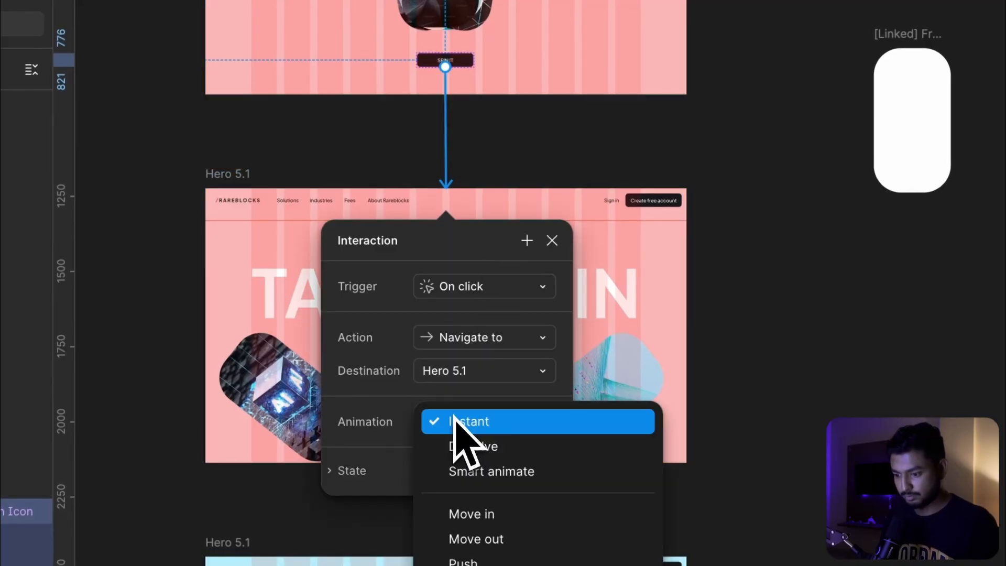
pyautogui.click(458, 469)
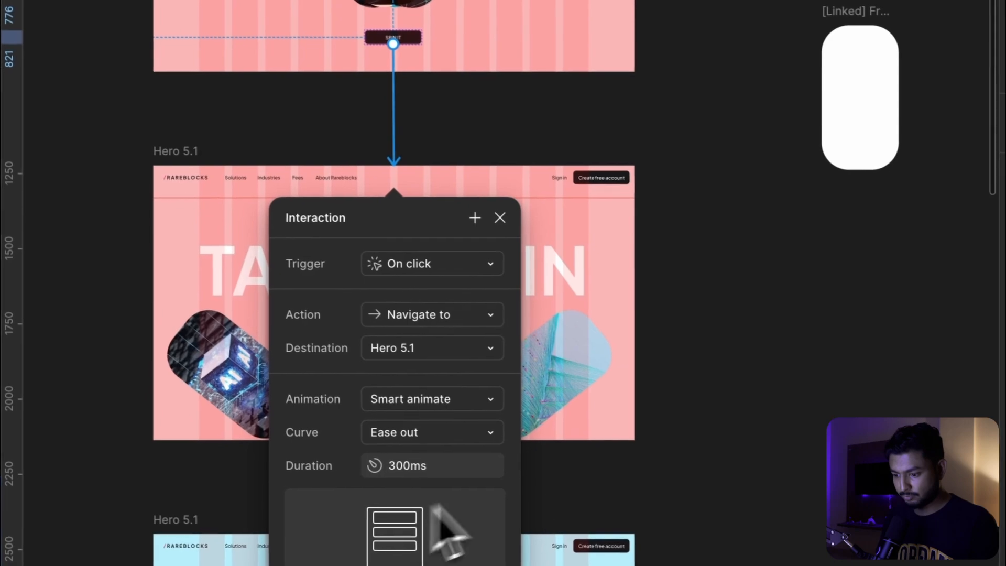
pyautogui.click(643, 525)
# Step: Link the pink TAKE A SPIN frame to the blue one with an On drag trigger
pyautogui.scroll(-3, 585, 478)
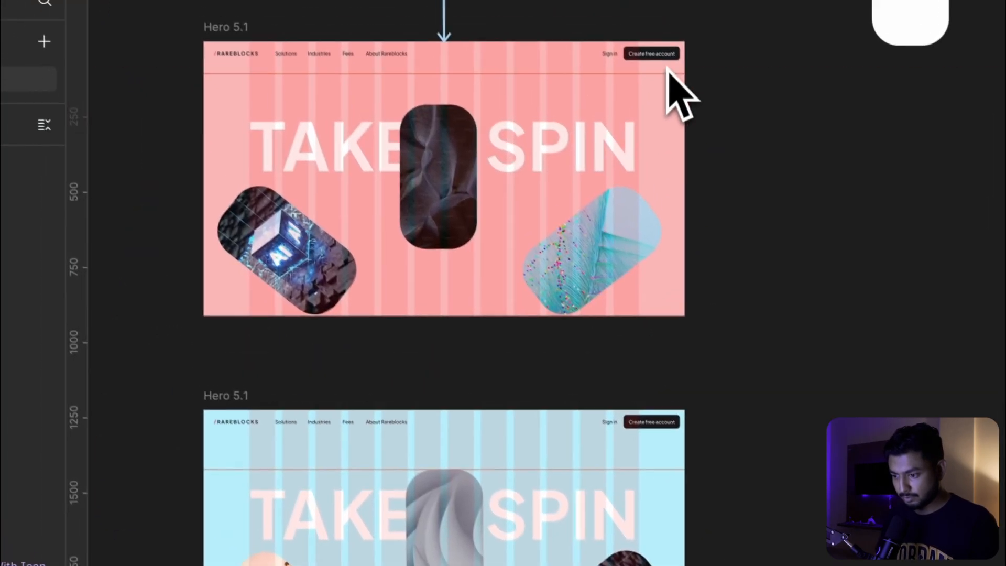
pyautogui.click(225, 28)
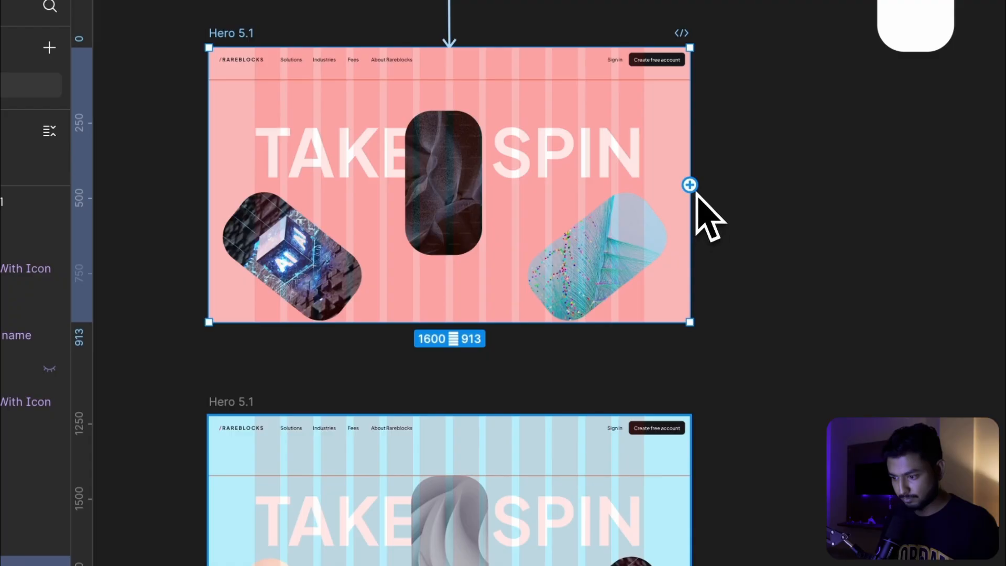
pyautogui.moveTo(696, 193); pyautogui.dragTo(602, 453)
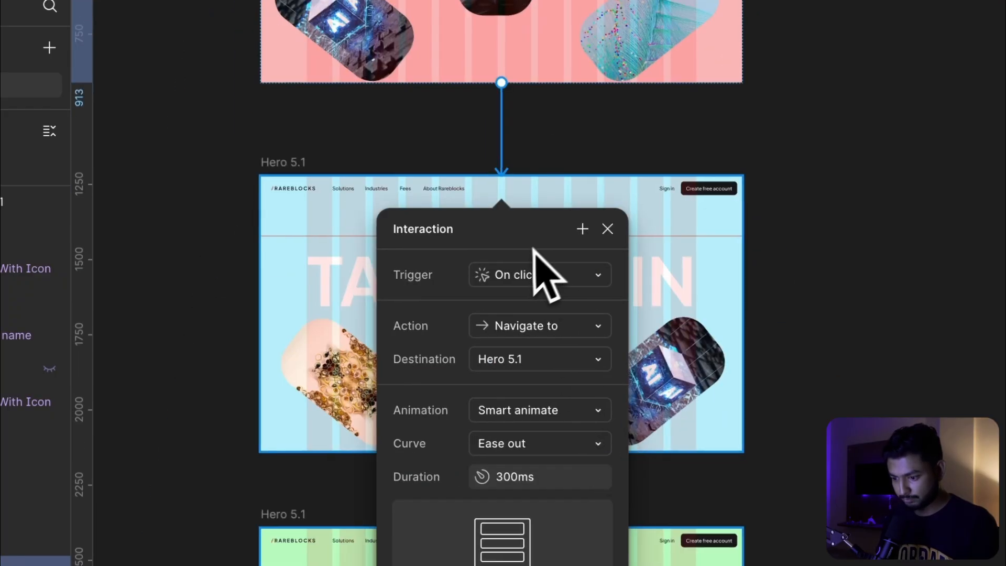
pyautogui.click(531, 275)
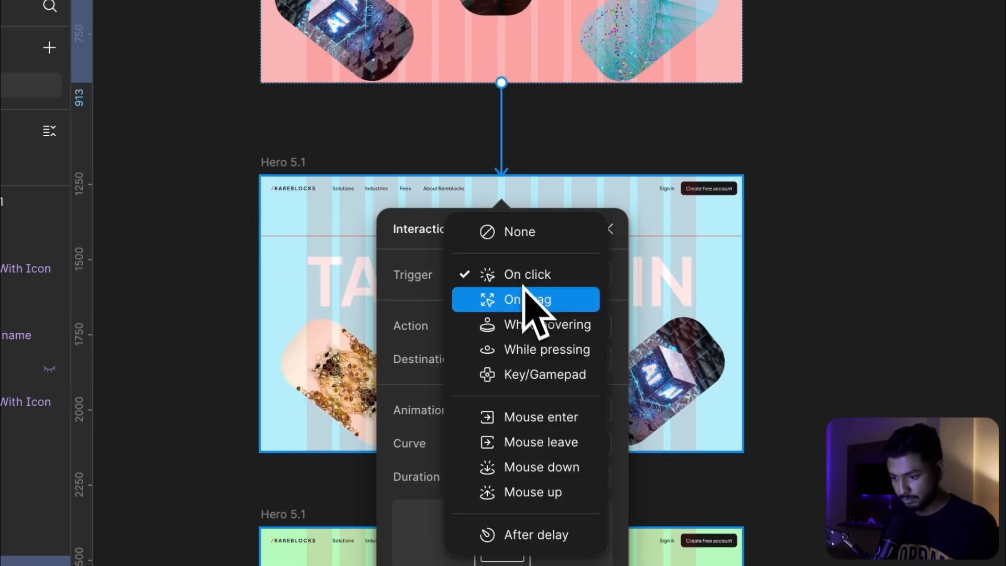
pyautogui.click(525, 297)
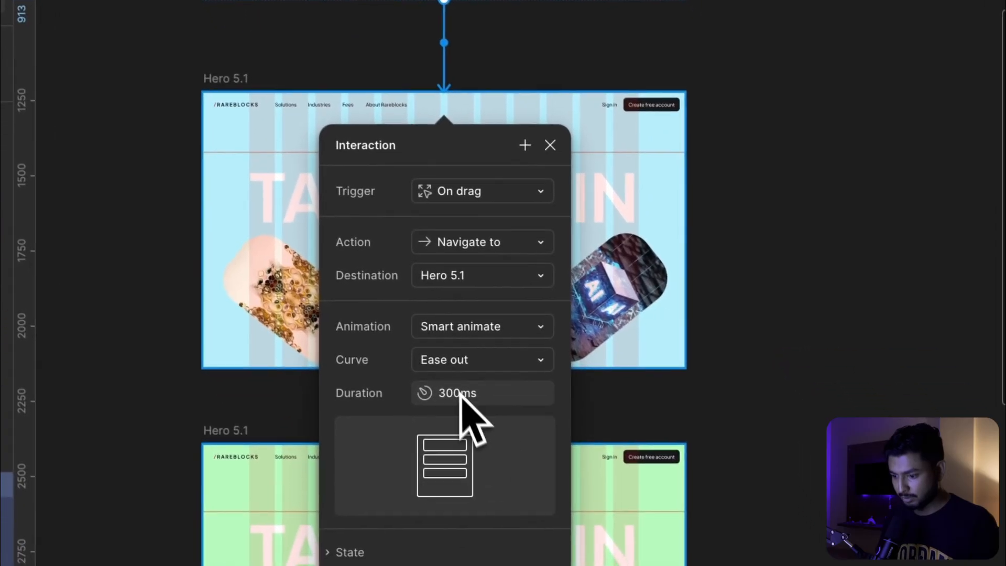
# Step: Give the pink-to-blue transition a Custom bezier curve, pulling both handles fully across horizontally into a steep S shape
pyautogui.click(522, 445)
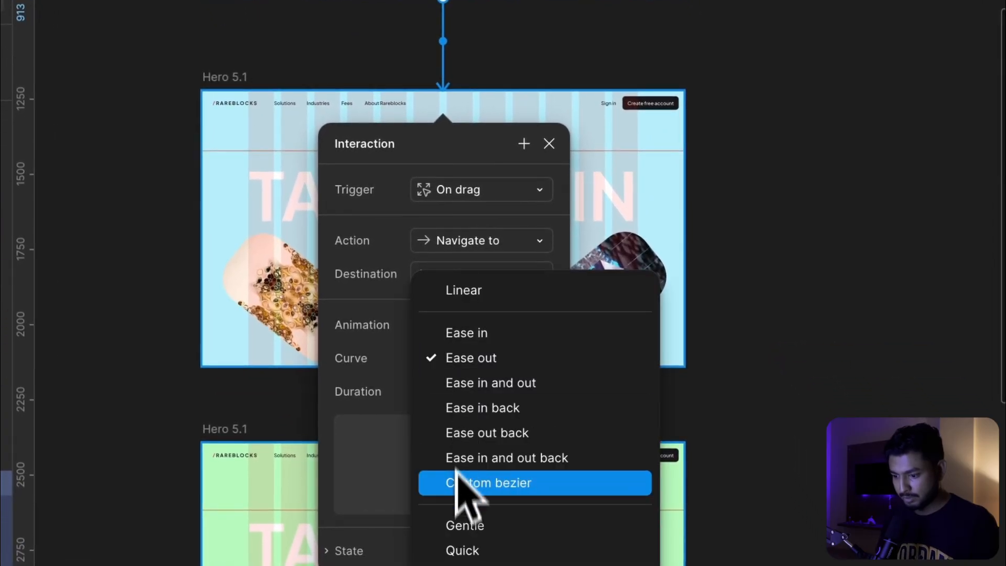
pyautogui.click(457, 492)
pyautogui.moveTo(422, 349); pyautogui.dragTo(379, 347)
pyautogui.moveTo(391, 449); pyautogui.dragTo(504, 449)
pyautogui.click(599, 429)
# Step: Link the blue TAKE A SPIN frame to the green one, keeping Smart animate with the custom bezier curve
pyautogui.scroll(-5, 600, 429)
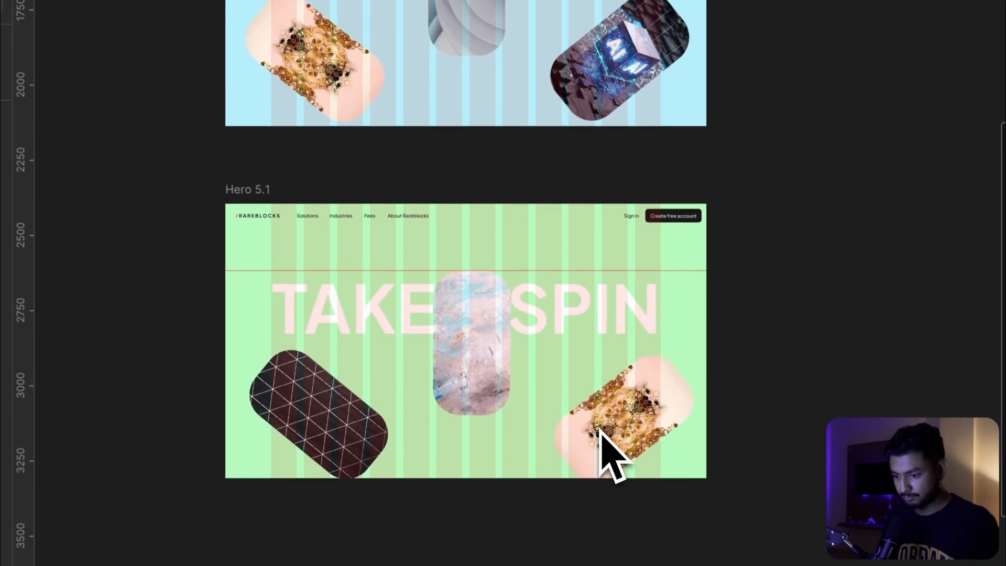
pyautogui.click(488, 114)
pyautogui.moveTo(466, 117); pyautogui.dragTo(484, 239)
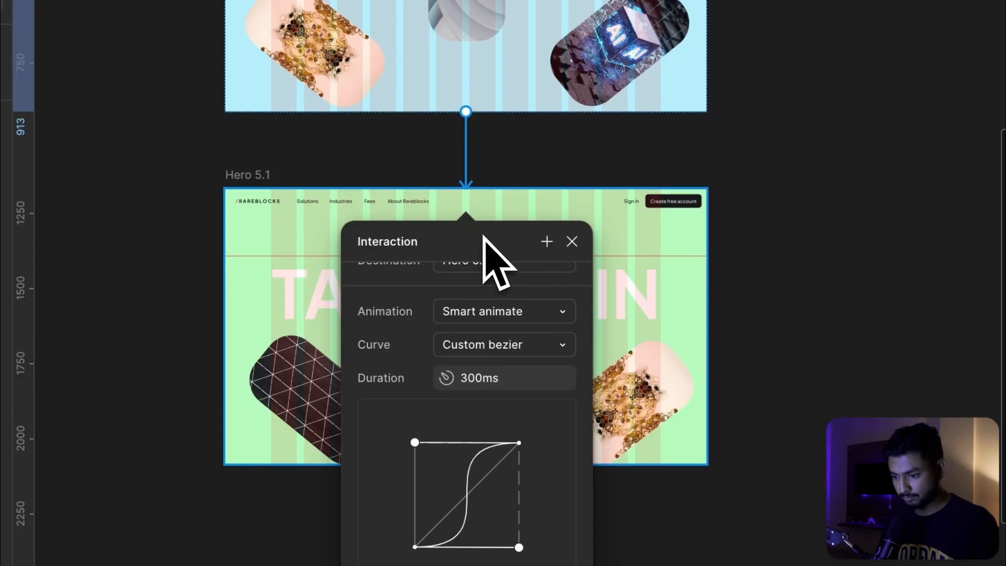
pyautogui.scroll(-3, 483, 244)
pyautogui.click(623, 390)
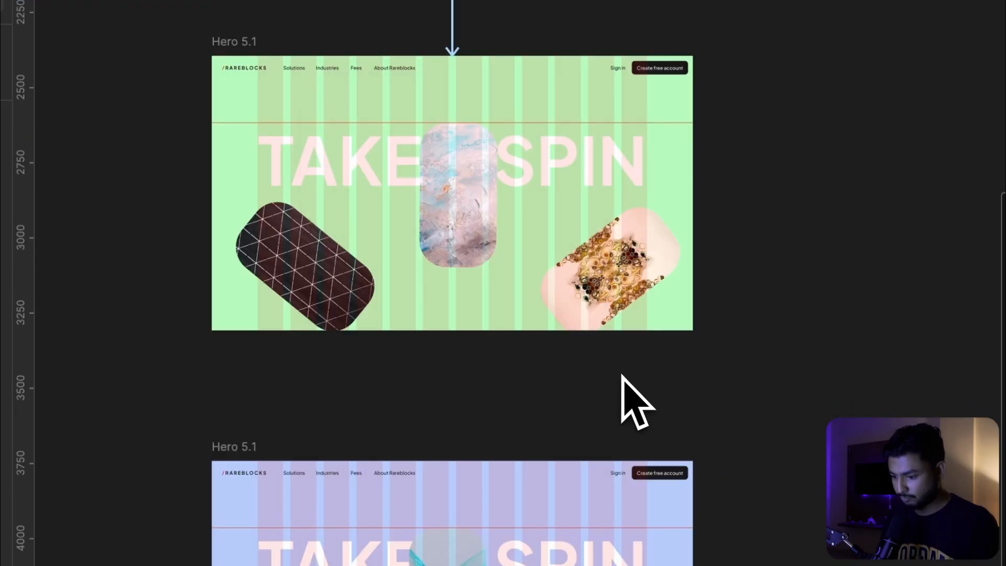
# Step: Link the green TAKE A SPIN frame to the violet-blue one with the same interaction settings
pyautogui.scroll(-6, 627, 397)
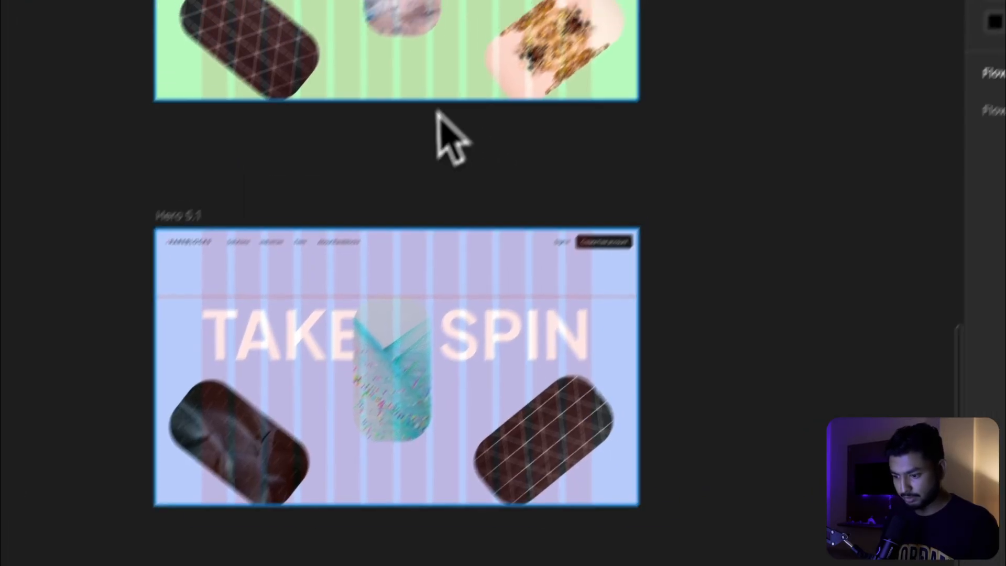
pyautogui.click(422, 90)
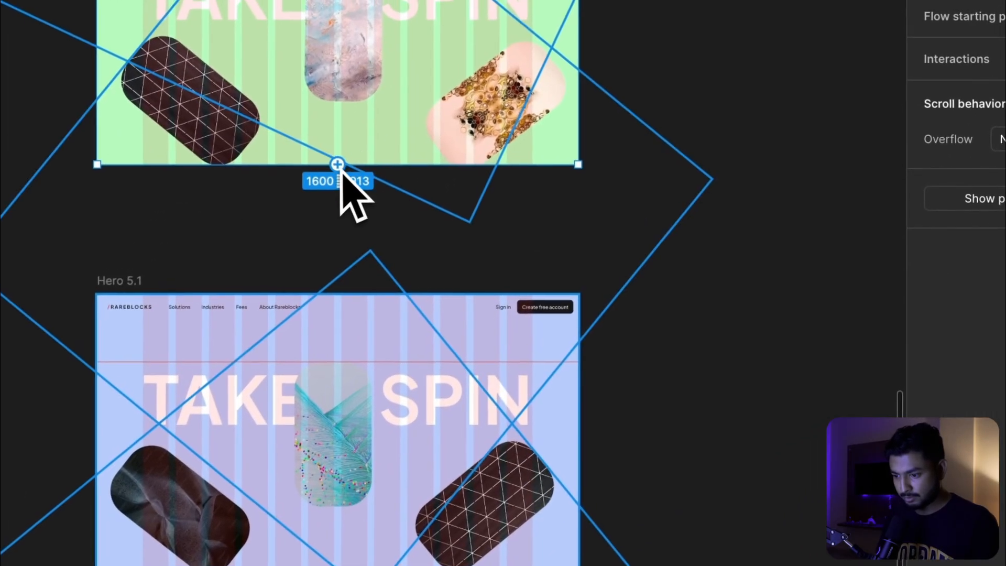
pyautogui.moveTo(397, 100); pyautogui.dragTo(424, 223)
pyautogui.moveTo(369, 300); pyautogui.dragTo(310, 329)
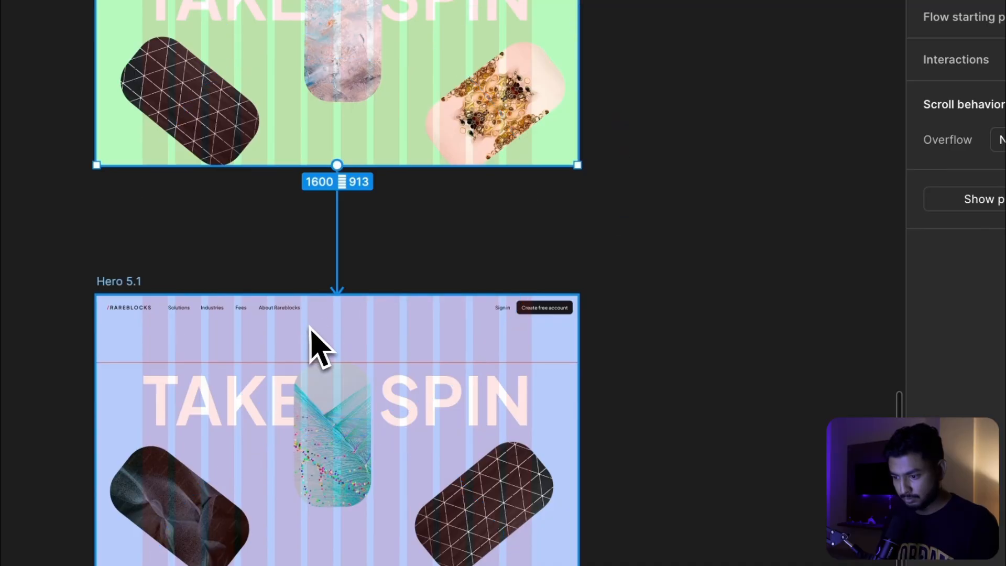
pyautogui.click(534, 254)
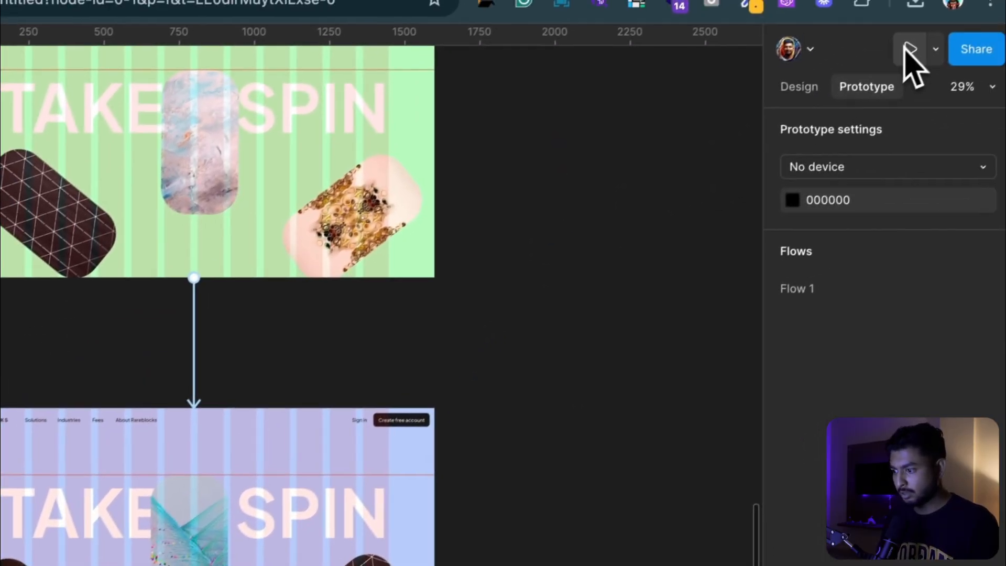
# Step: Preview the prototype from the intro frame, starting with SPIN IT and swiping through the carousel to the violet-blue frame
pyautogui.click(907, 50)
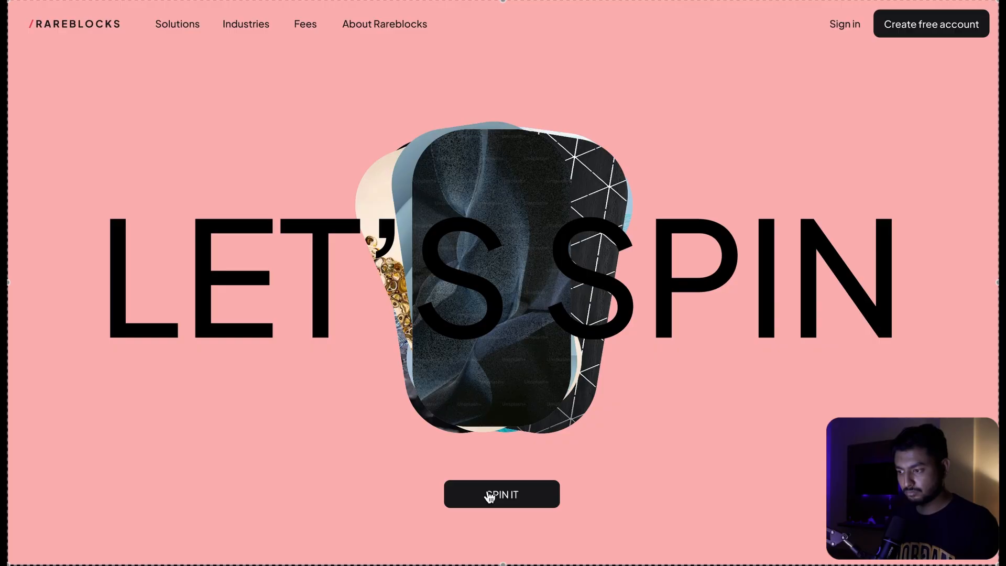
pyautogui.click(488, 493)
pyautogui.moveTo(479, 291); pyautogui.dragTo(658, 313)
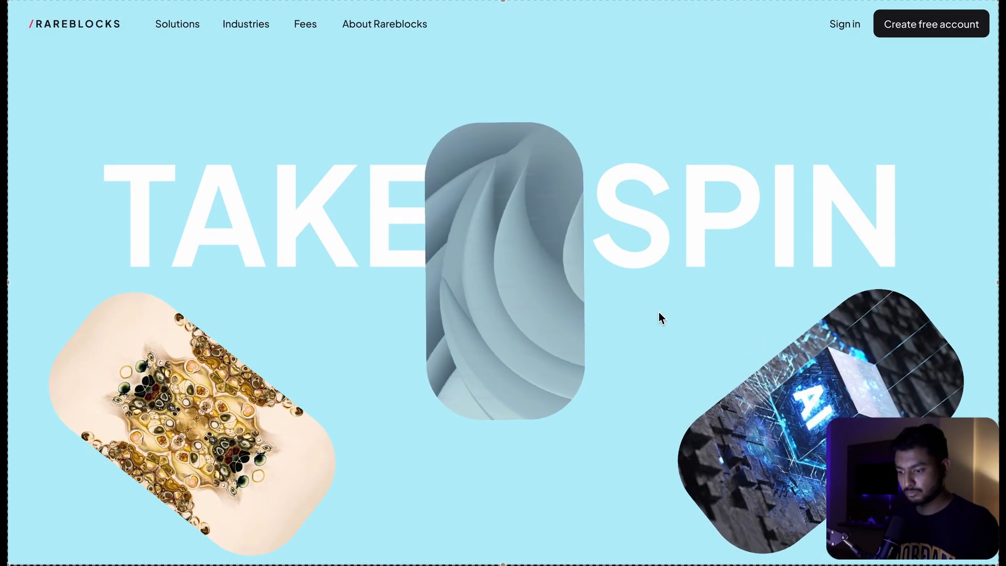
pyautogui.moveTo(510, 278); pyautogui.dragTo(635, 290)
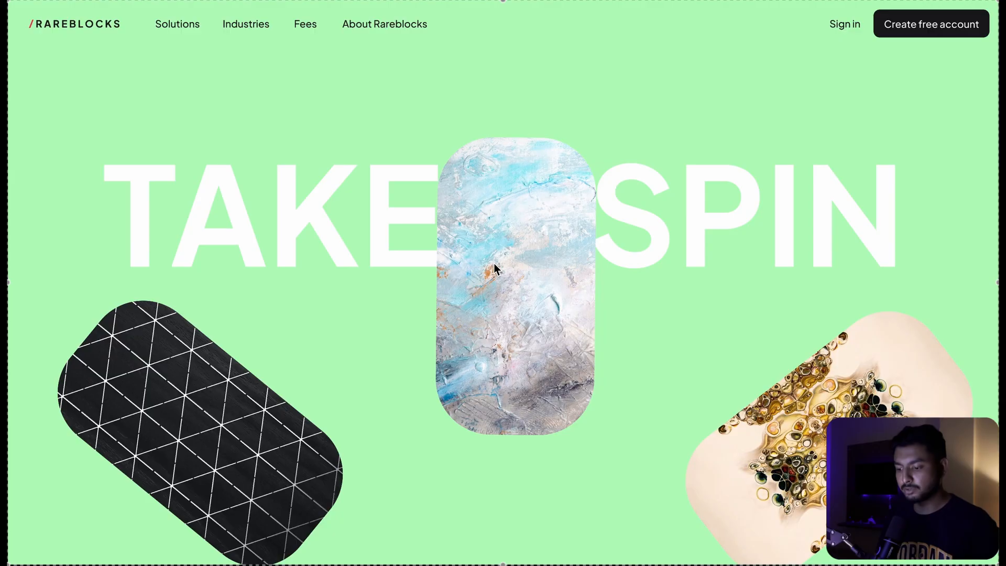
pyautogui.moveTo(494, 264); pyautogui.dragTo(640, 285)
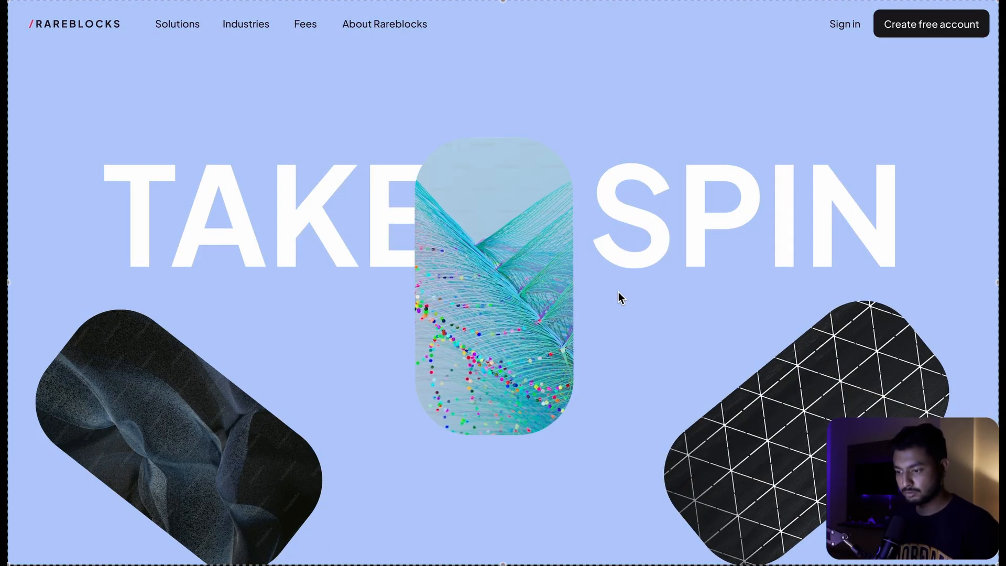